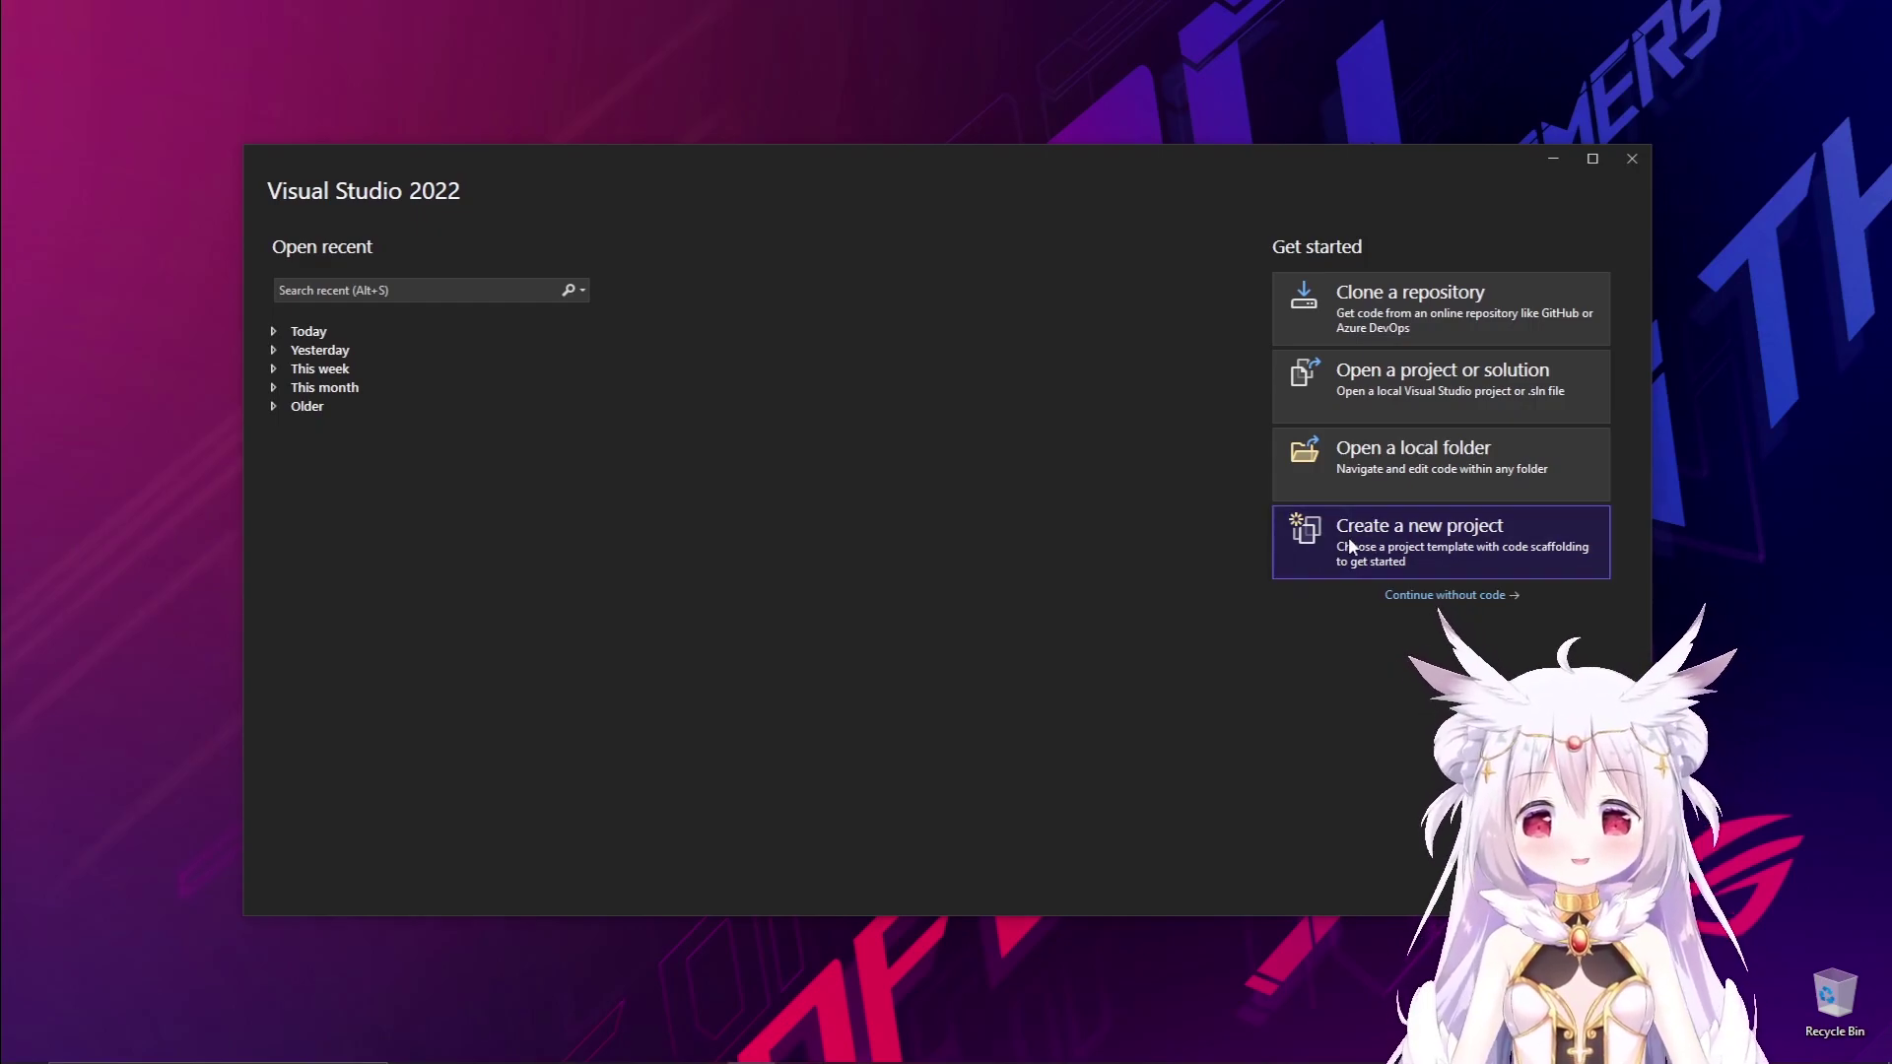
Start a new project, filter the template list to Python, and pick Flask Web Project.
{"action": "left_click", "coordinate": [1351, 545]}
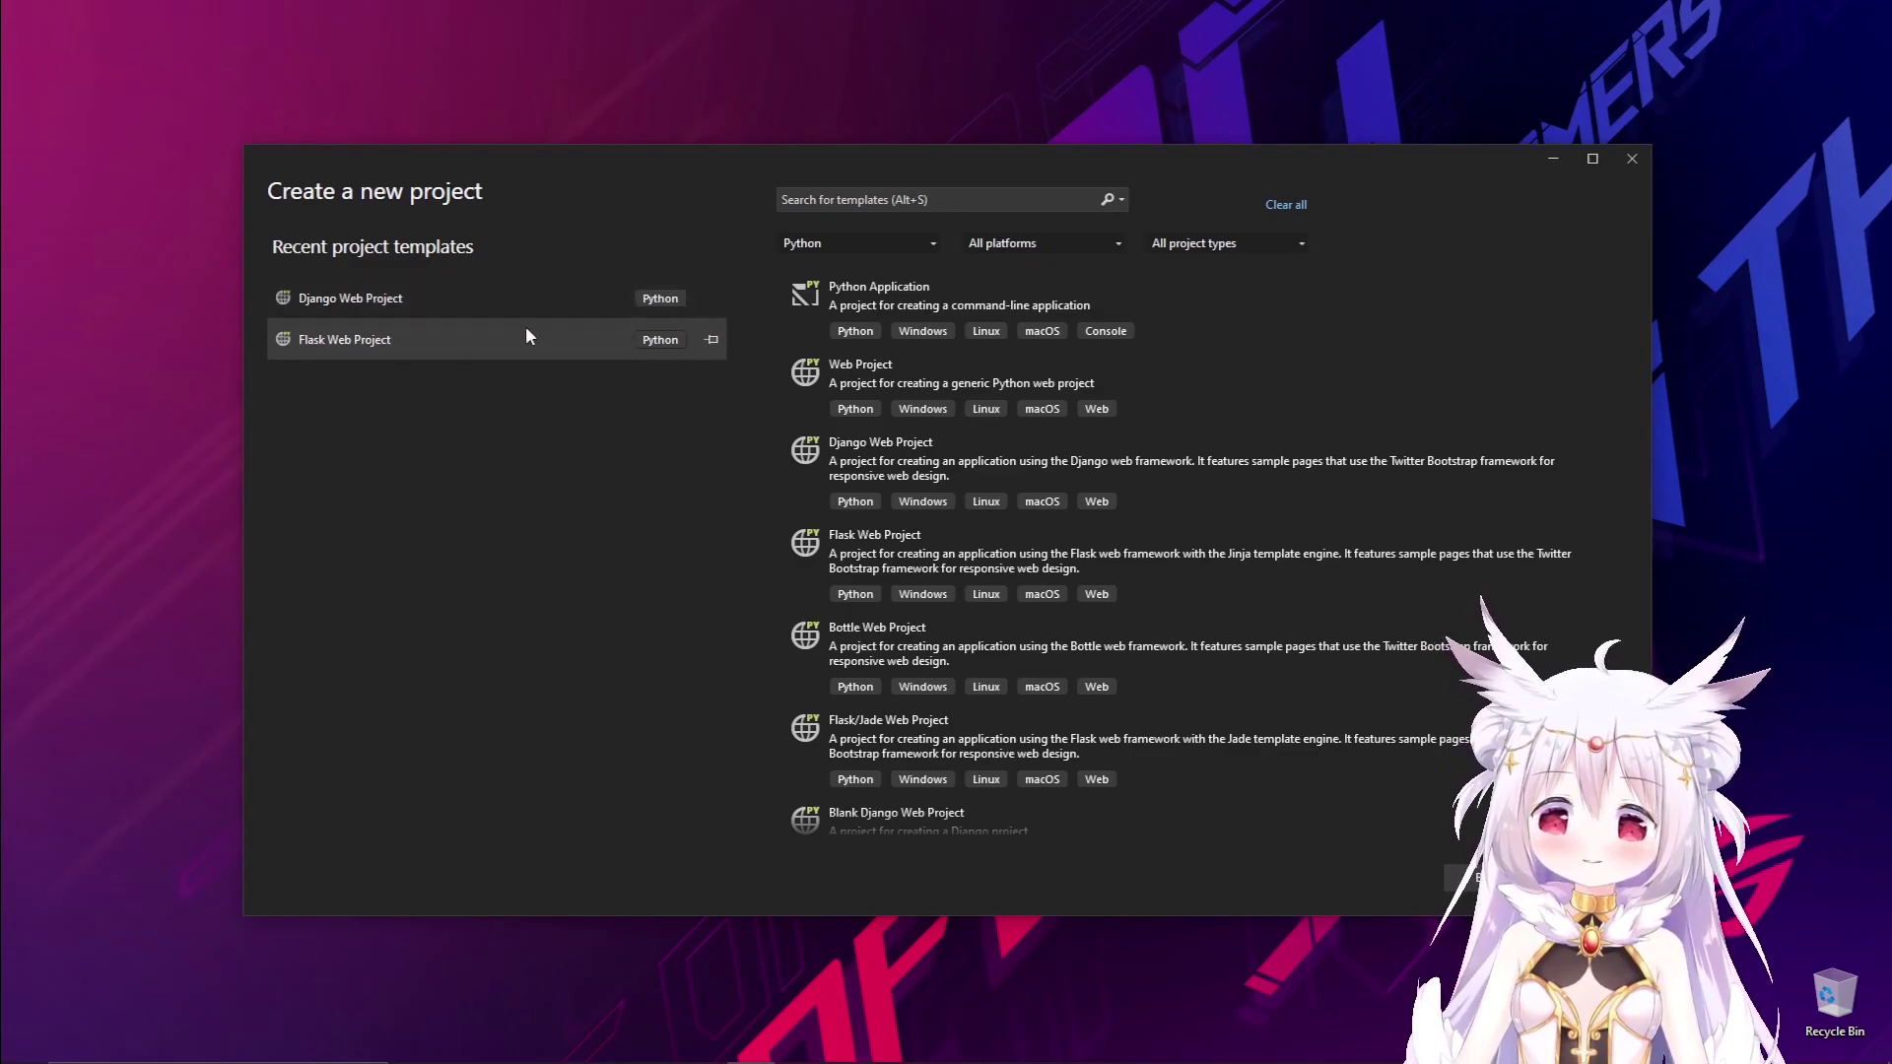
{"action": "double_click", "coordinate": [454, 346]}
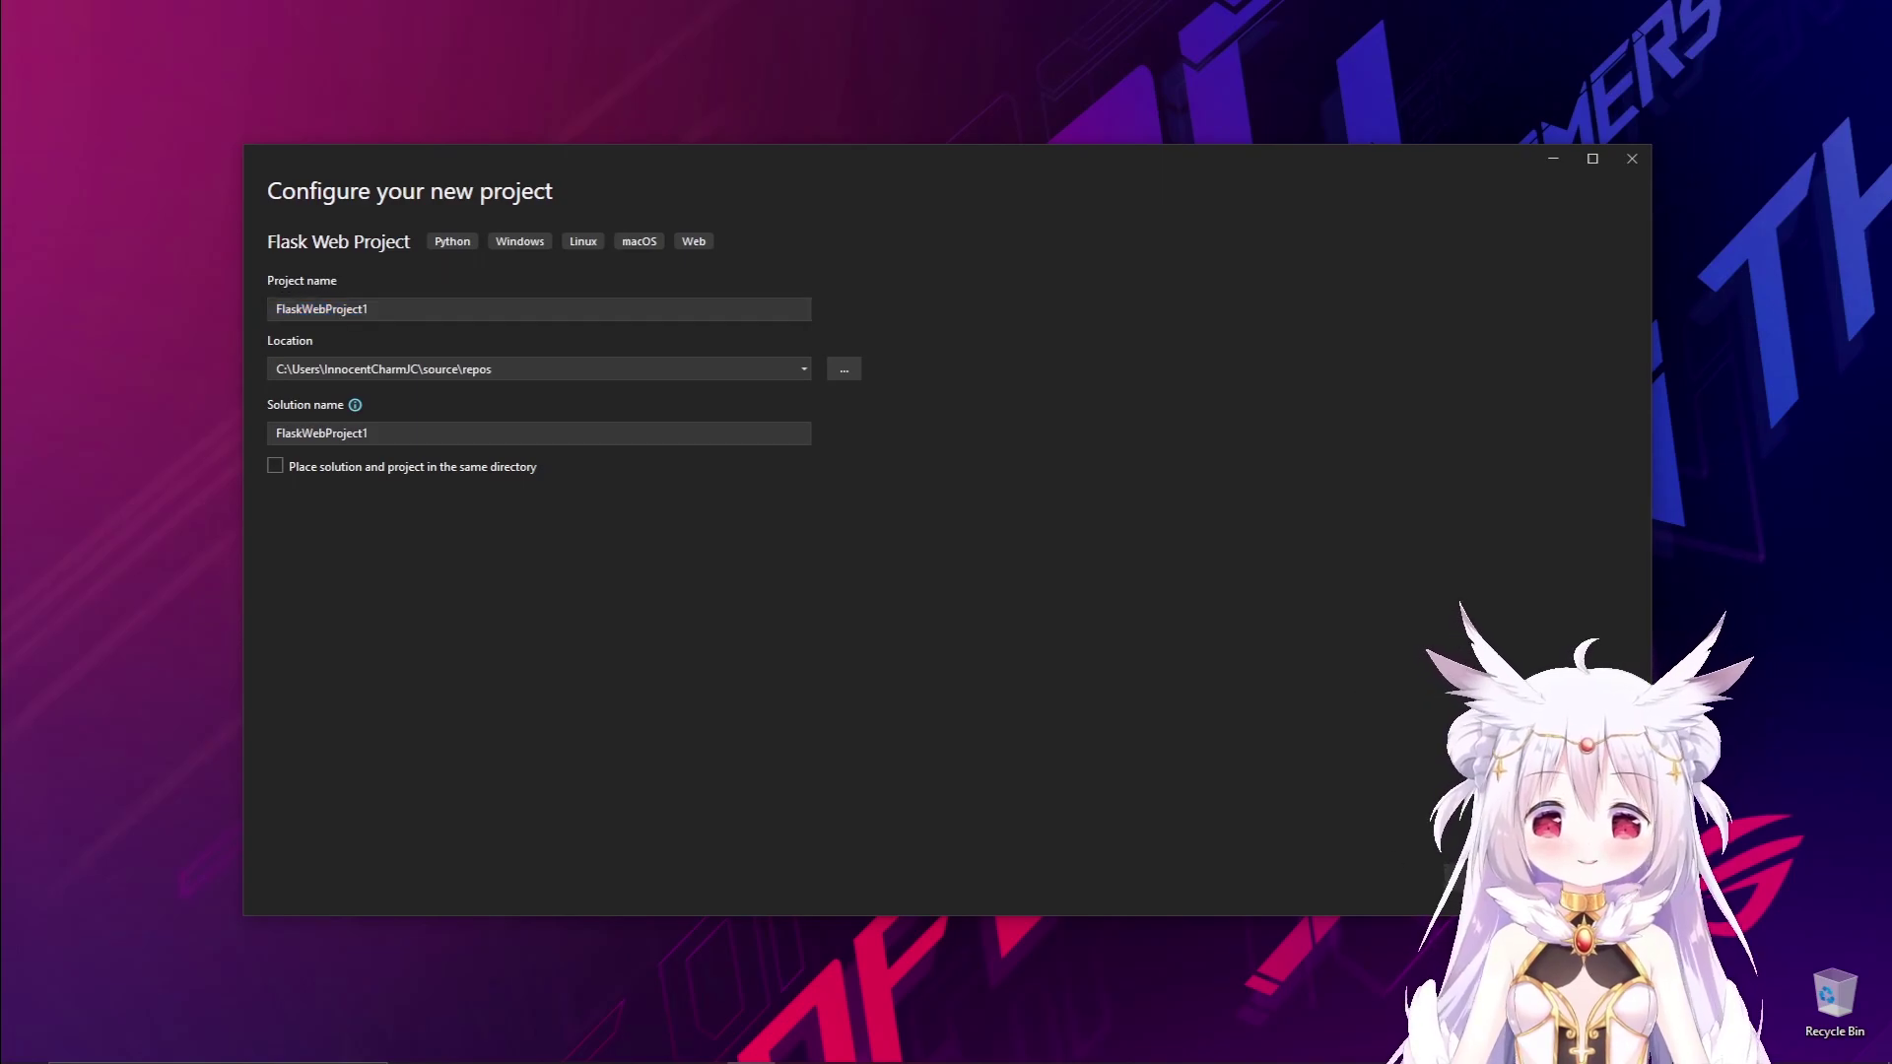
{"action": "key", "text": "alt+b"}
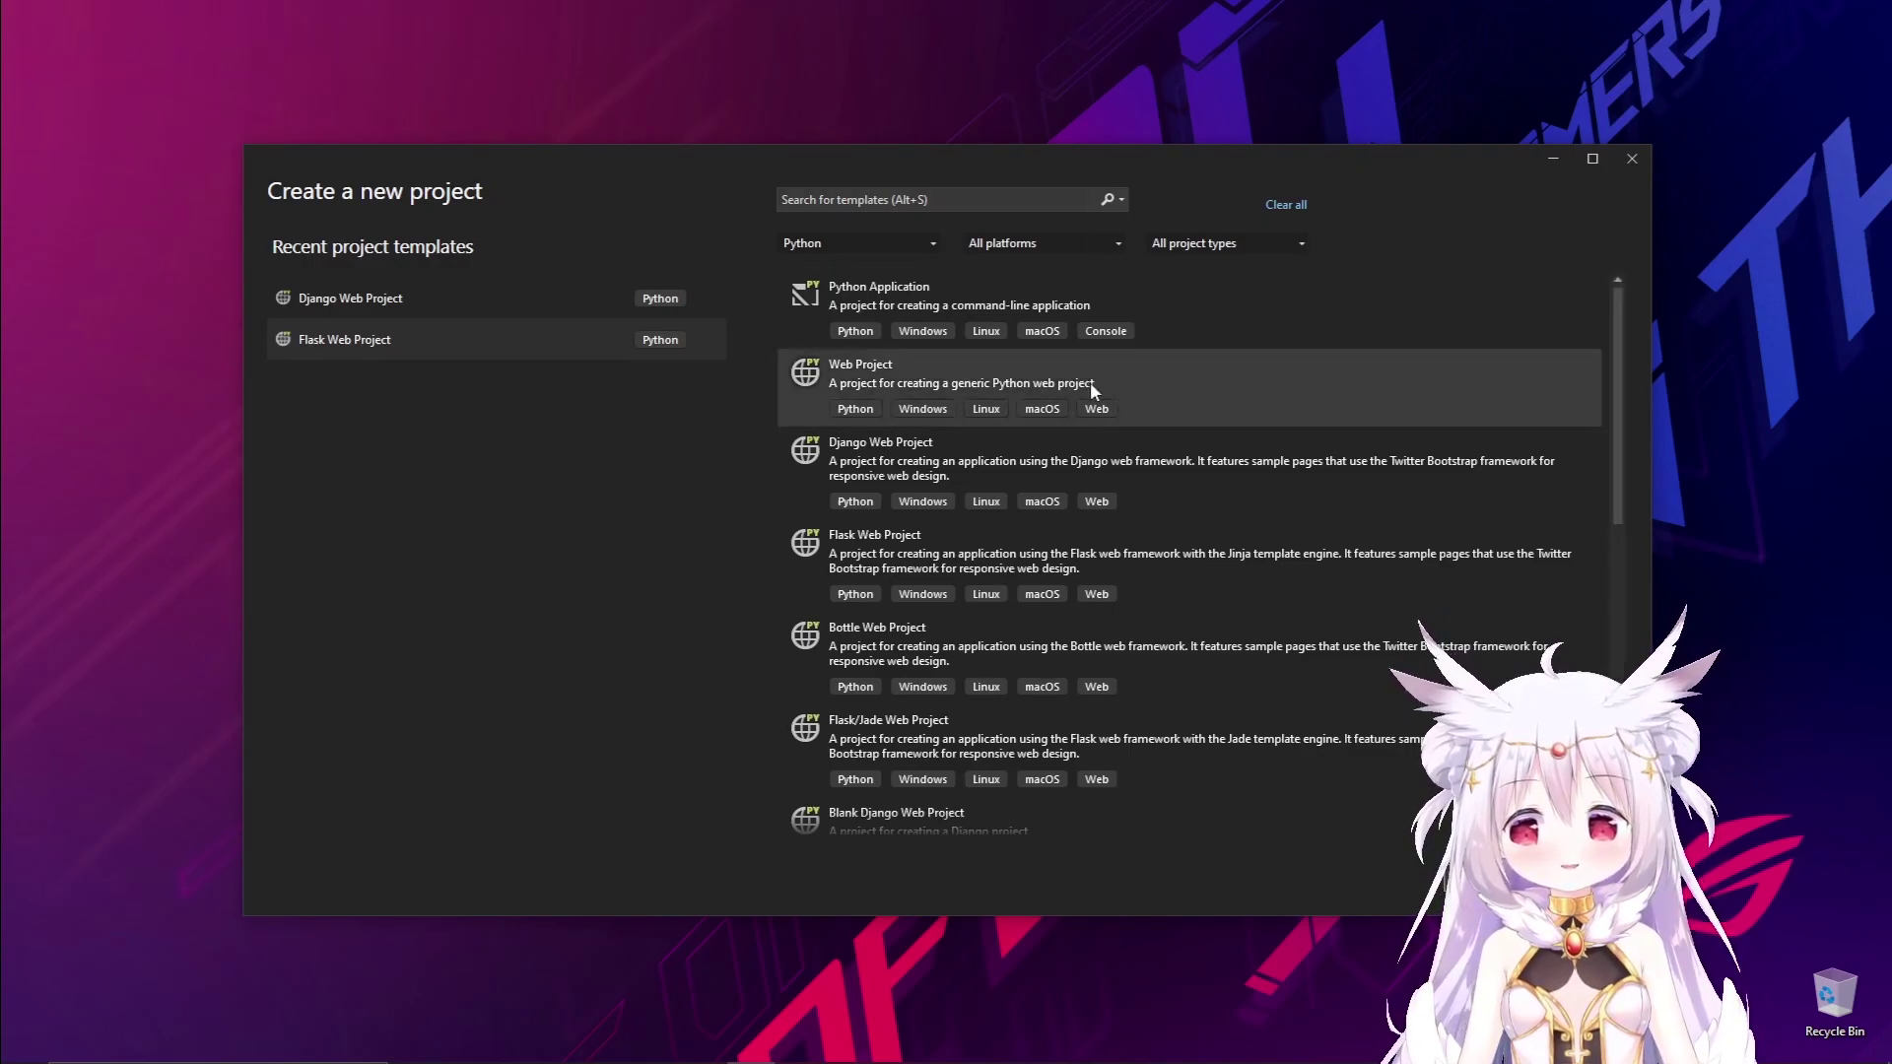
{"action": "left_click", "coordinate": [927, 242]}
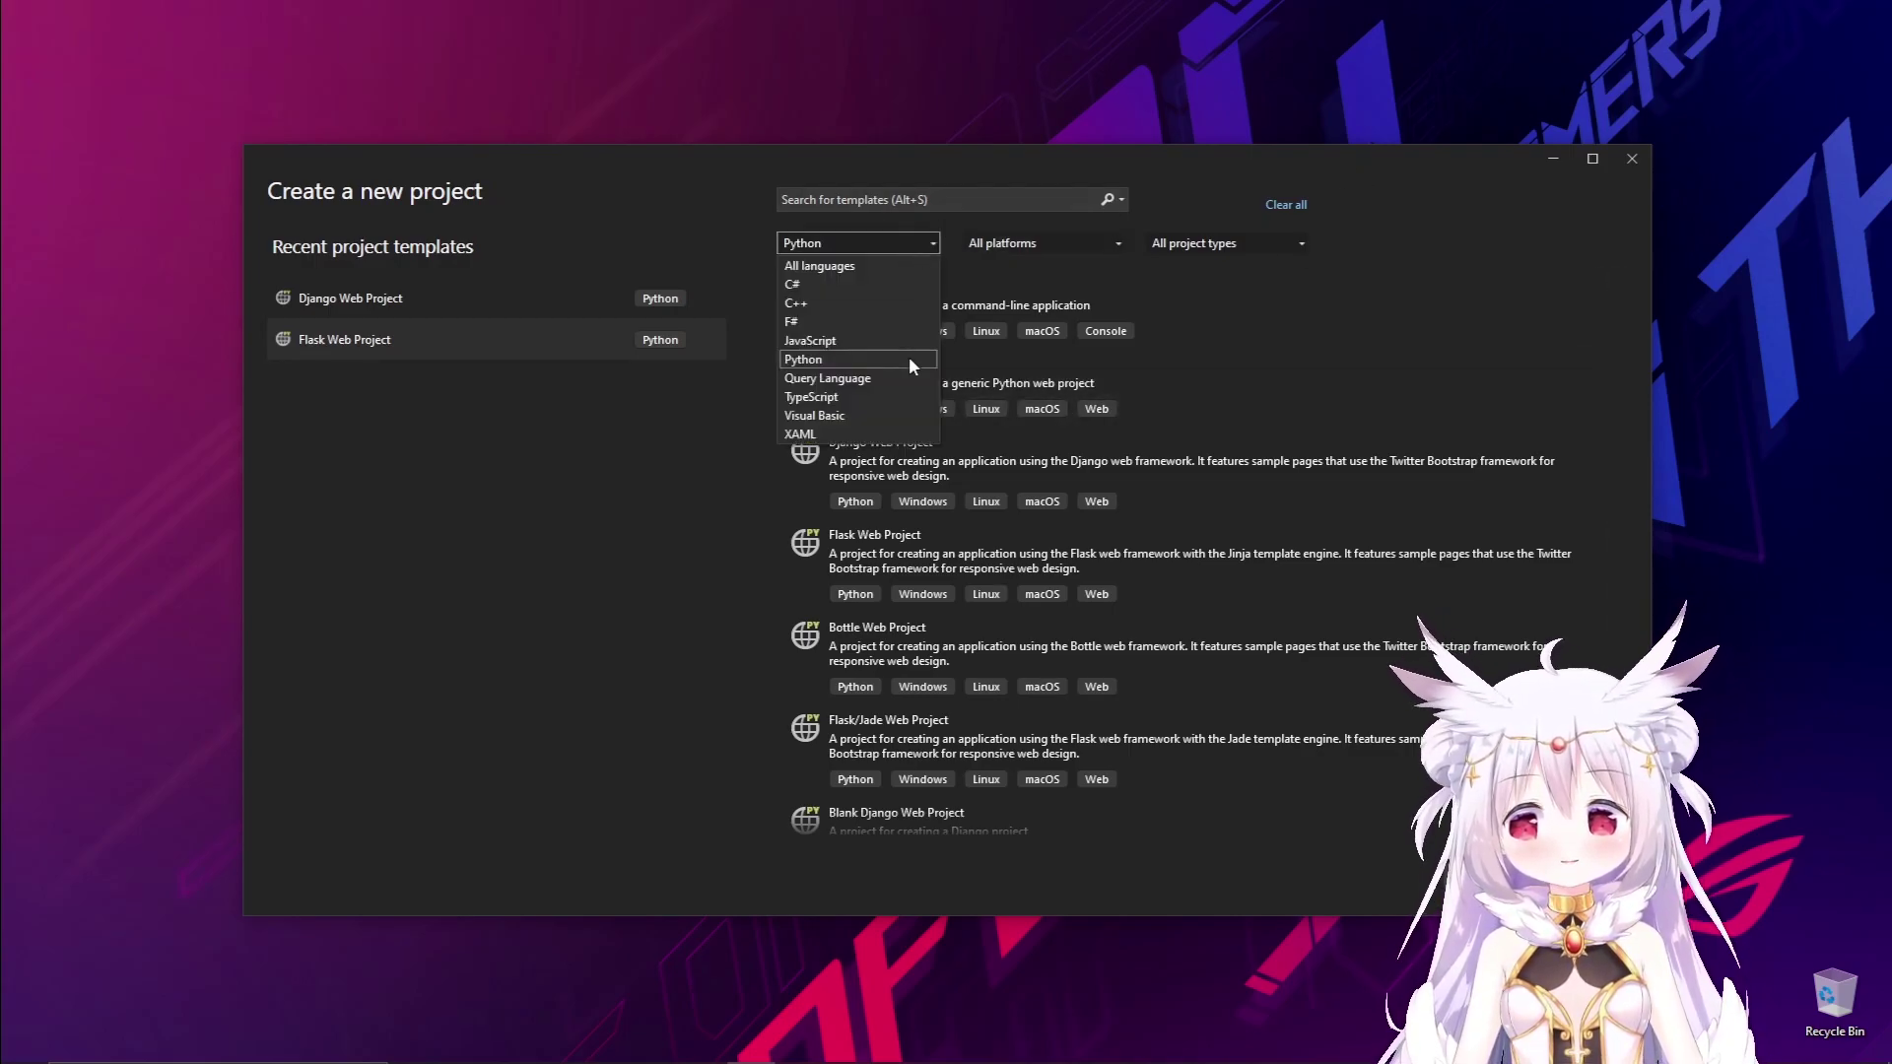
{"action": "left_click", "coordinate": [1193, 216]}
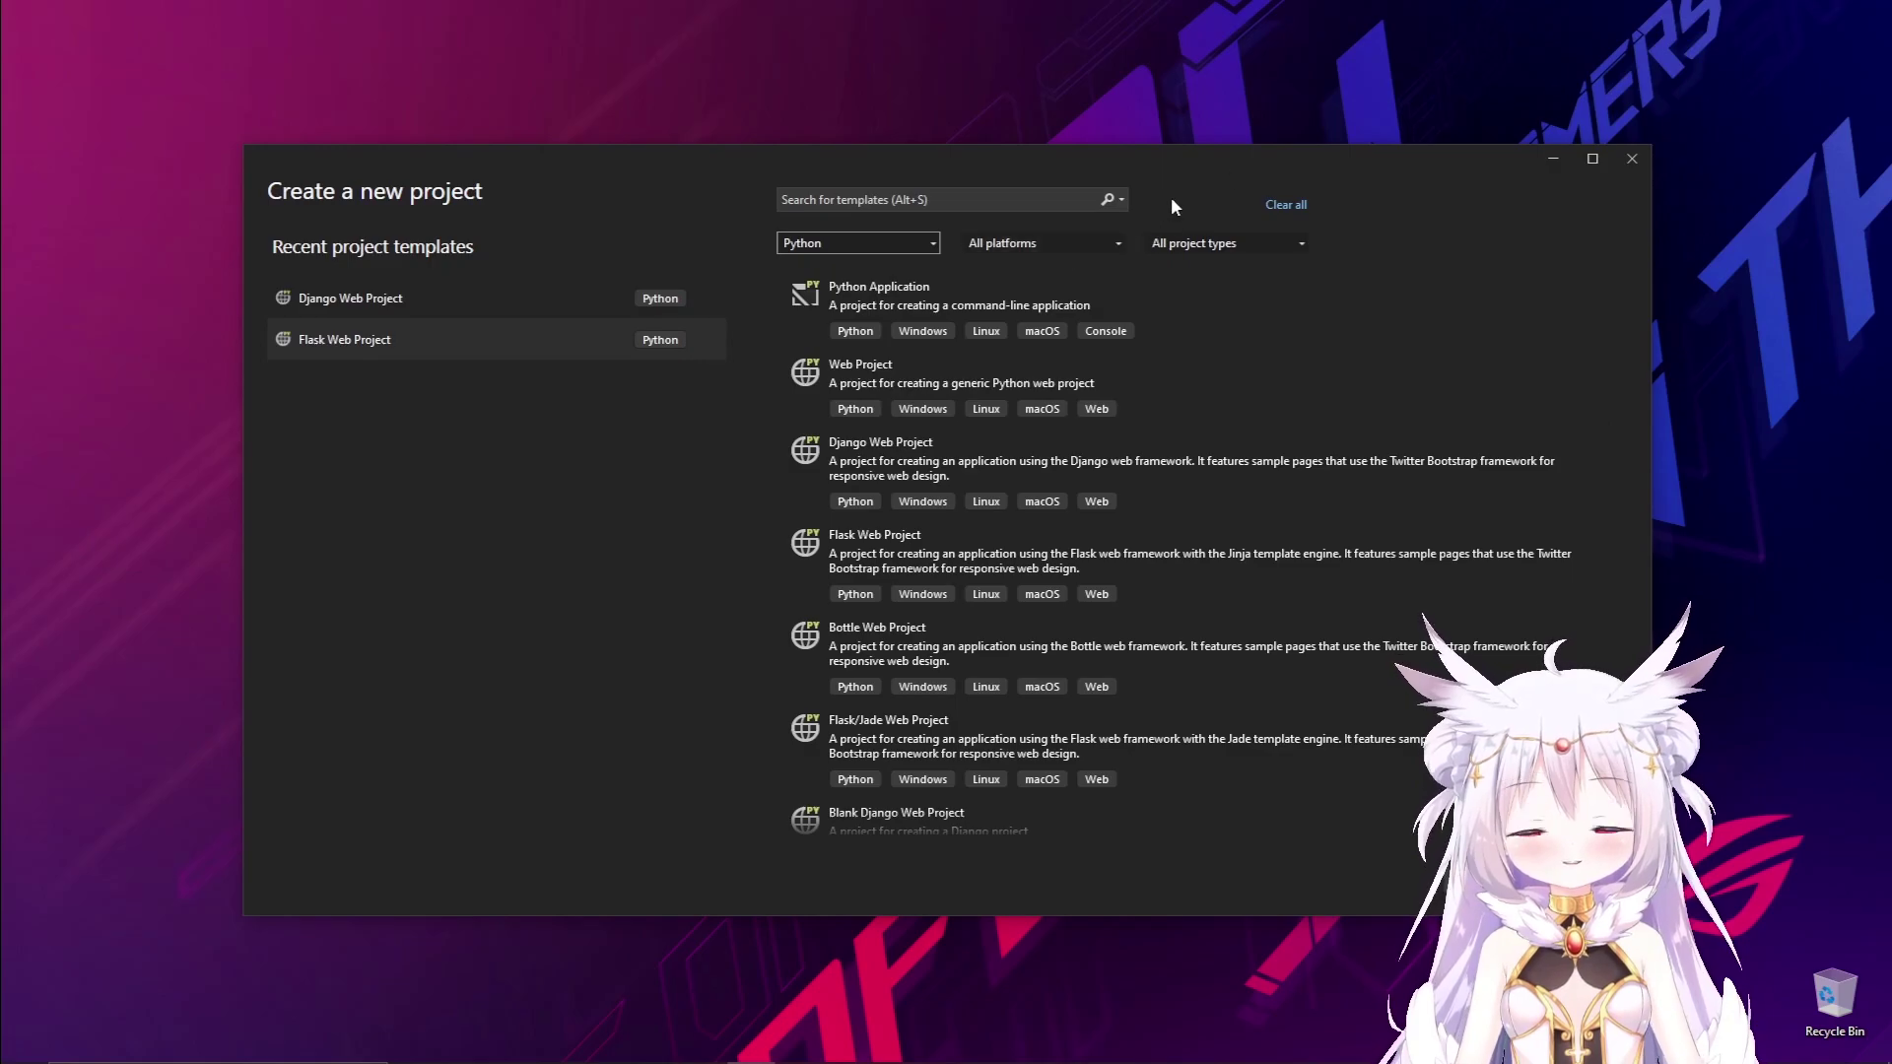
{"action": "left_click", "coordinate": [1086, 242]}
{"action": "left_click", "coordinate": [1092, 241]}
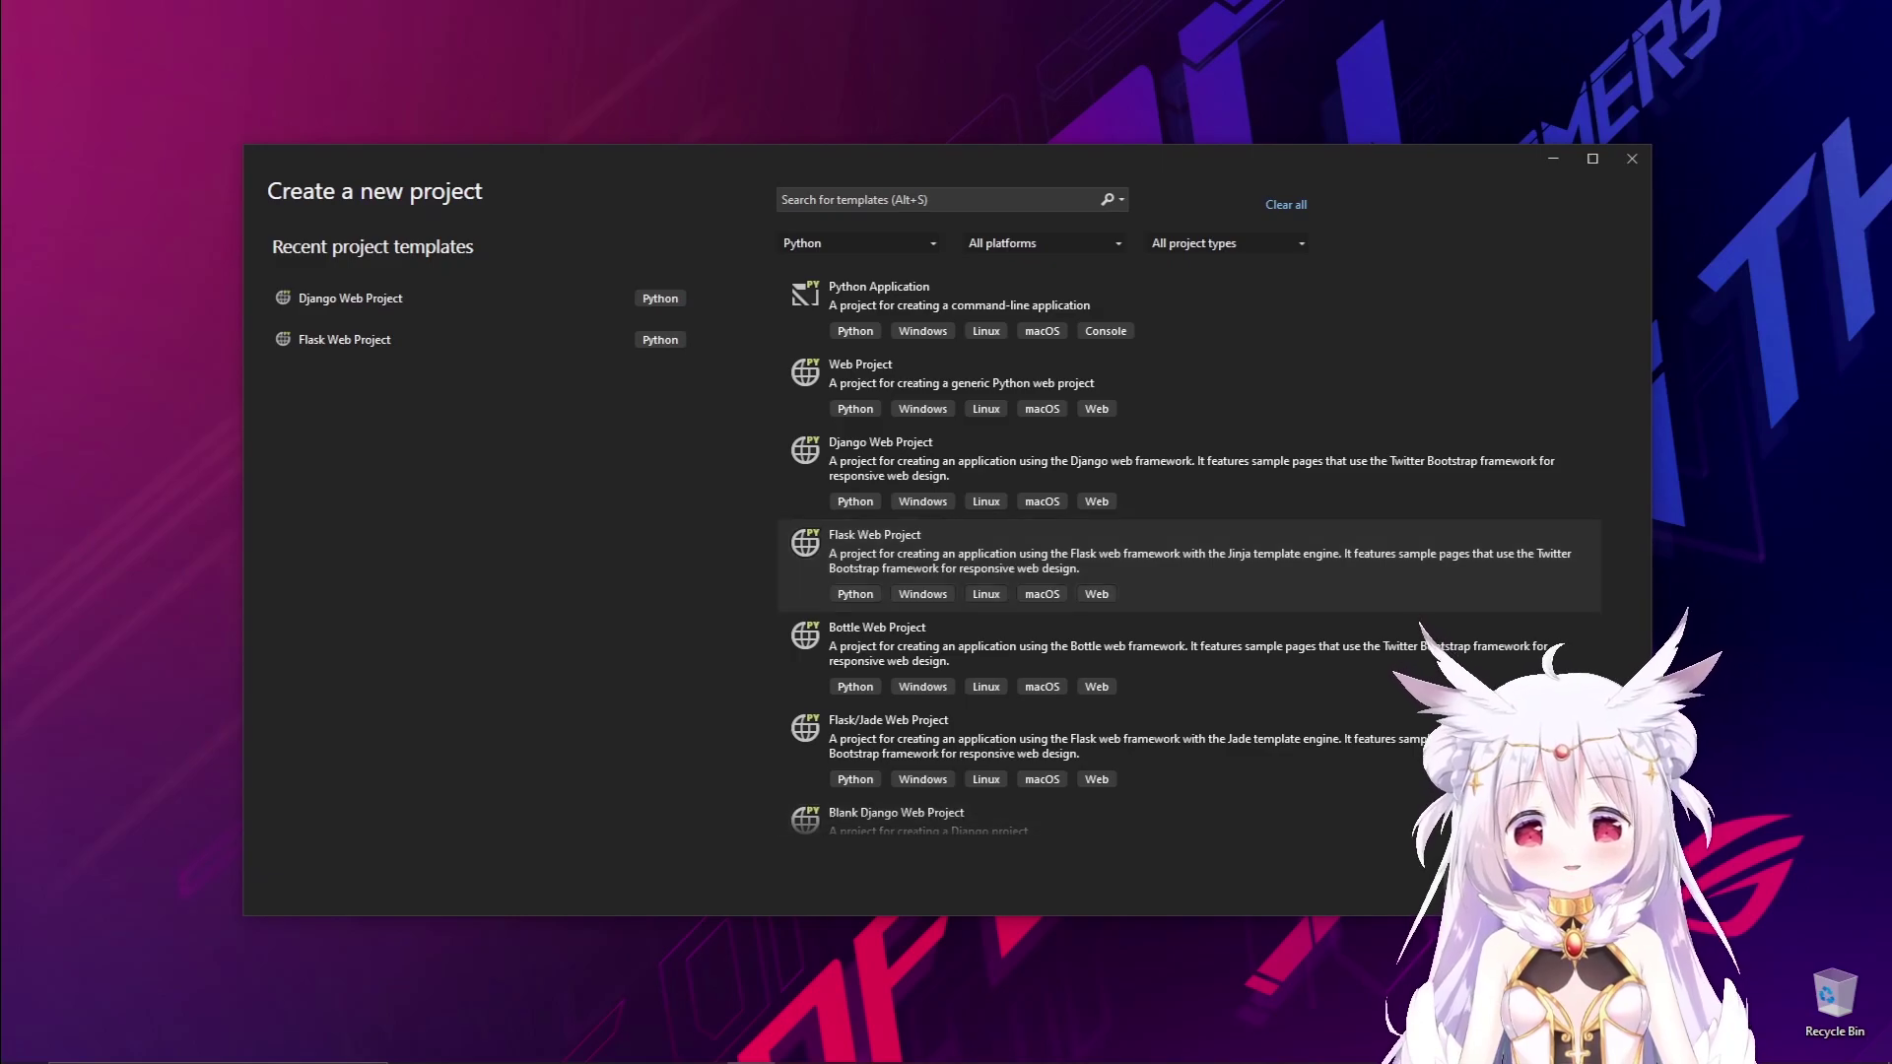
{"action": "left_click", "coordinate": [1575, 880]}
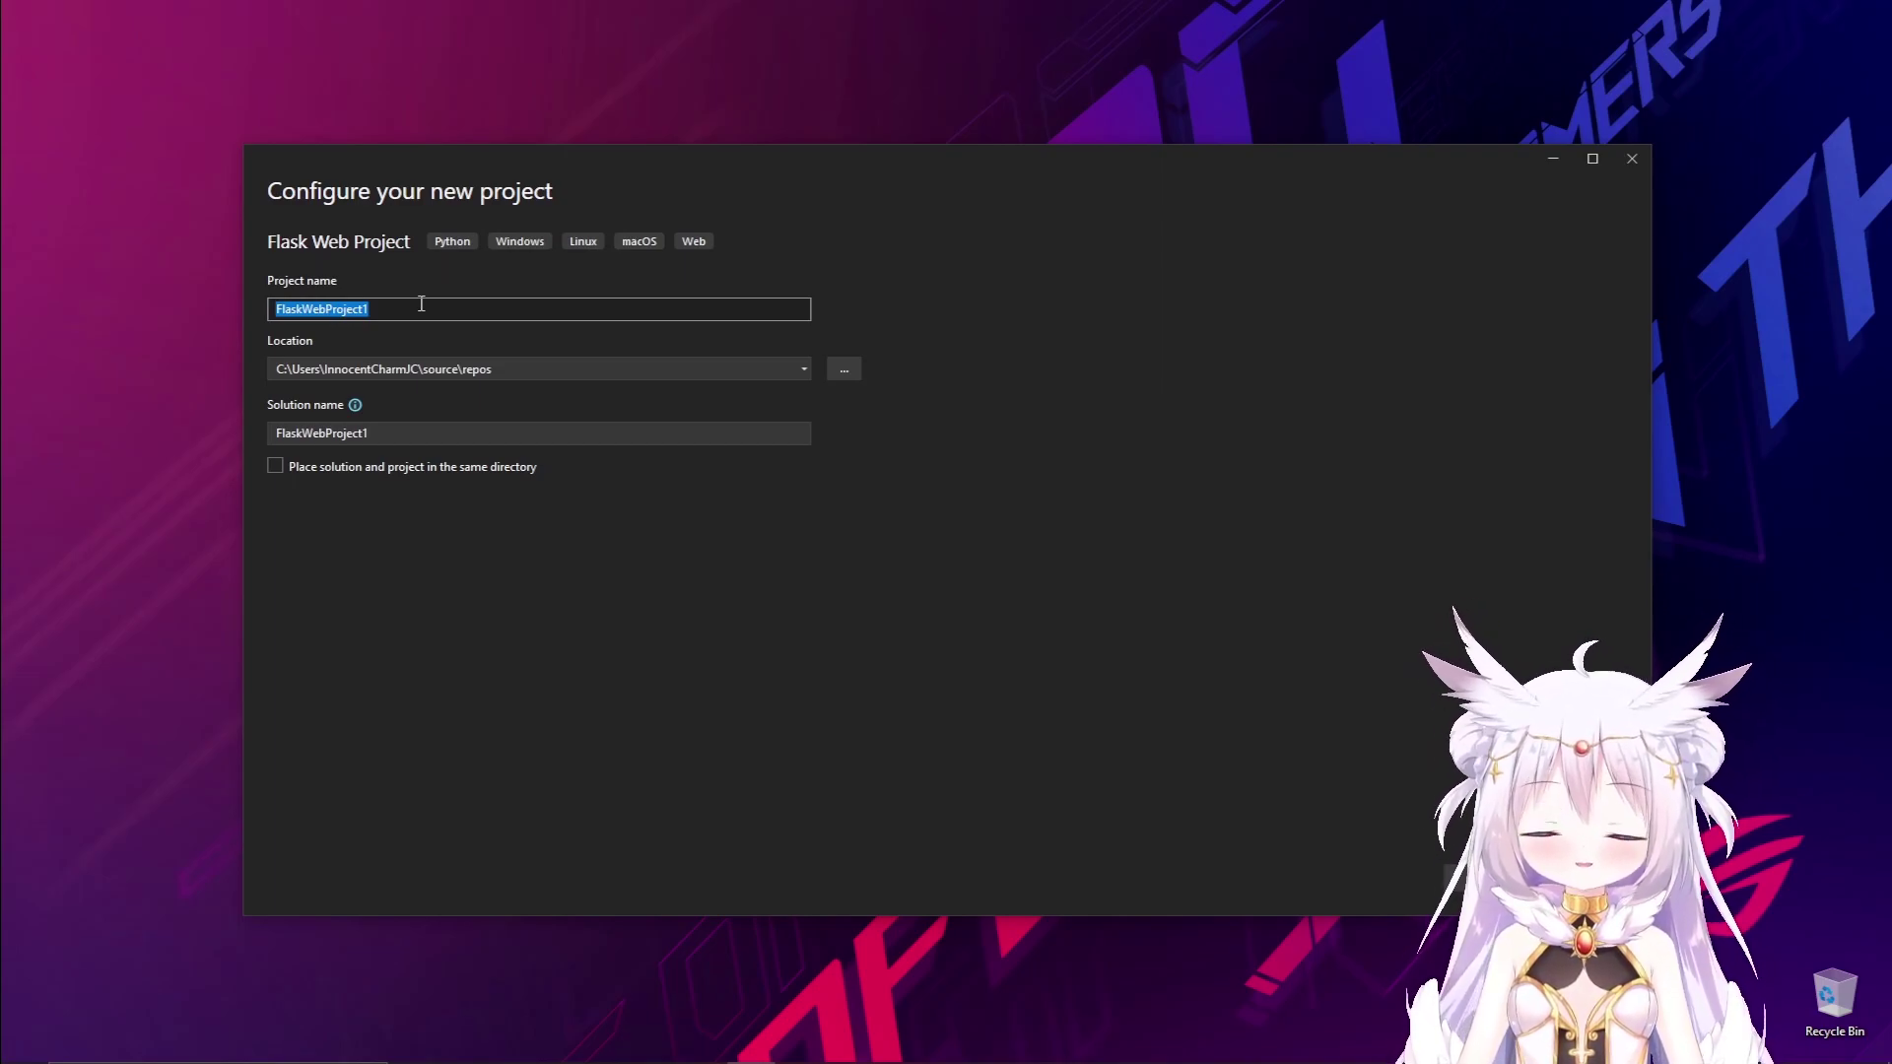
Edit the end of the project name so it reads FlaskWebProjectDeploy.
{"action": "key", "text": "End"}
{"action": "key", "text": "shift+Left"}
{"action": "key", "text": "shift+Left"}
{"action": "key", "text": "shift+Left"}
{"action": "key", "text": "shift+Left"}
{"action": "key", "text": "shift+Left"}
{"action": "key", "text": "shift+Left"}
{"action": "key", "text": "shift+Left"}
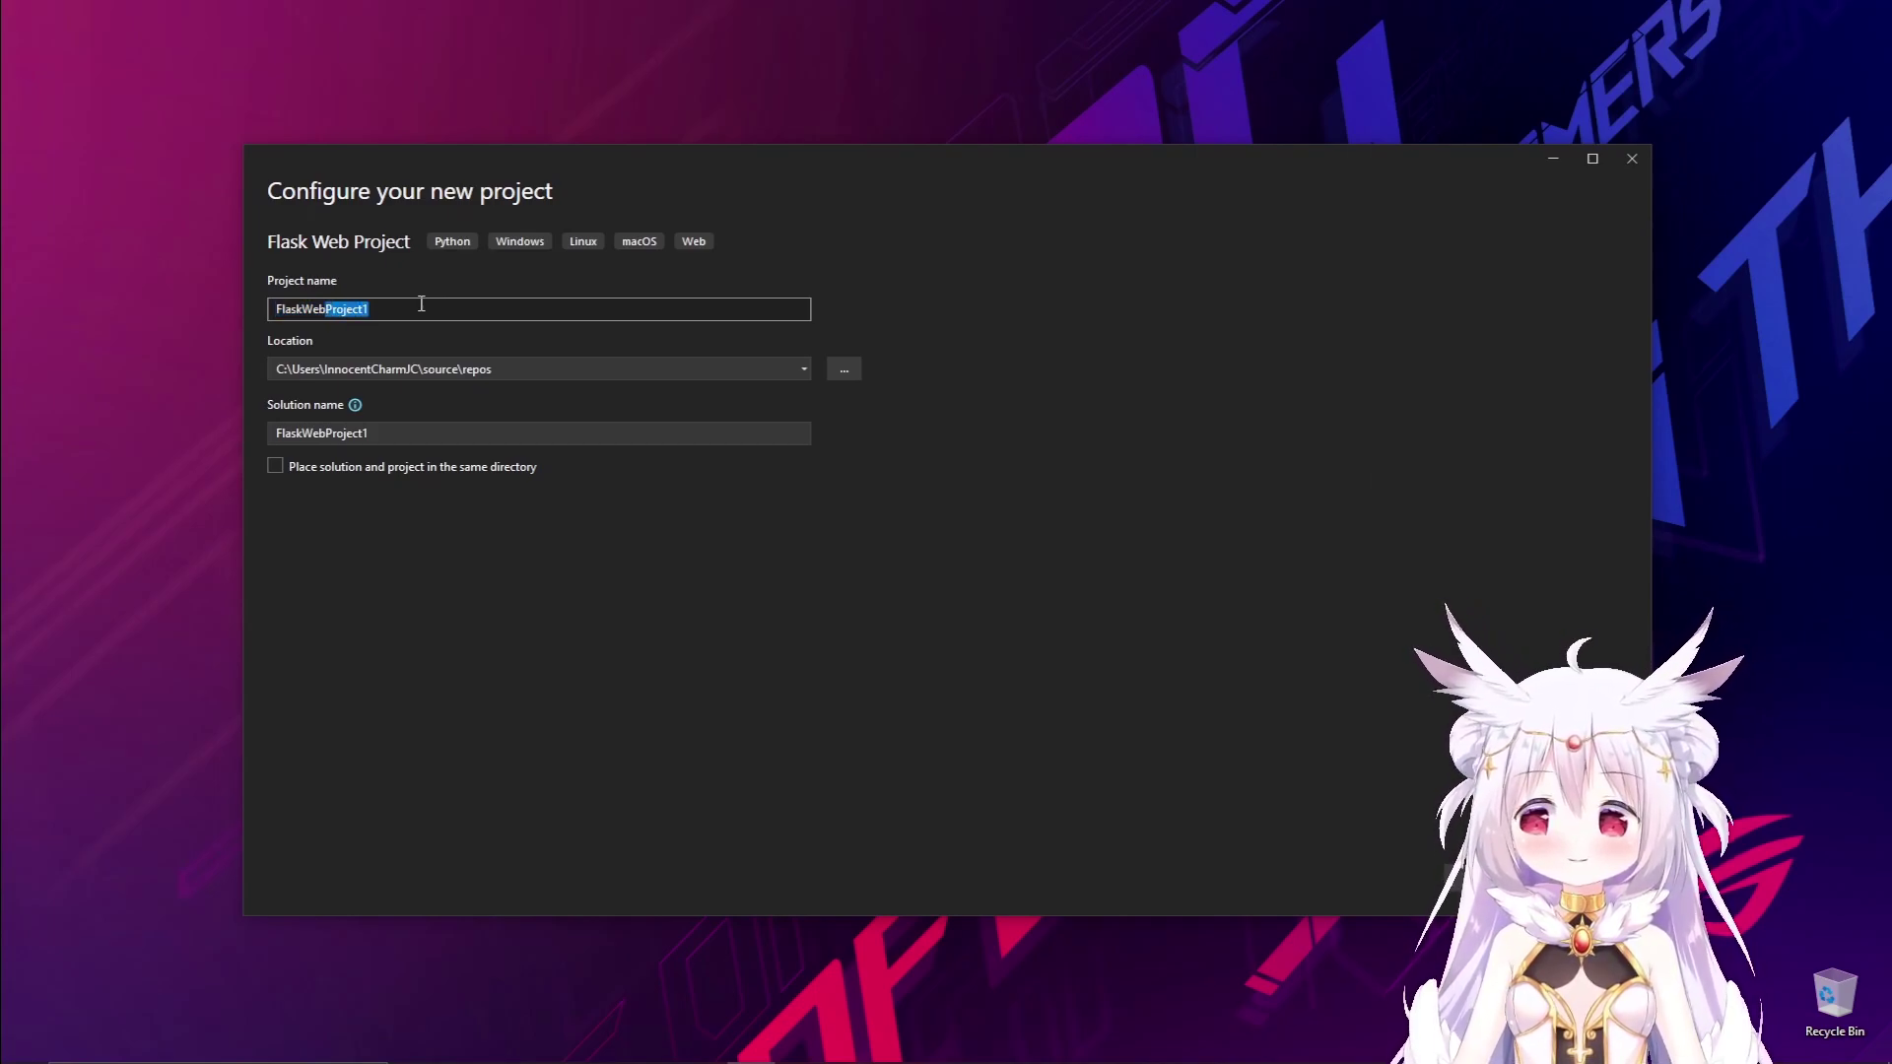
{"action": "key", "text": "shift+Right"}
{"action": "key", "text": "shift+Right"}
{"action": "key", "text": "shift+Right"}
{"action": "key", "text": "shift+Right"}
{"action": "key", "text": "shift+Right"}
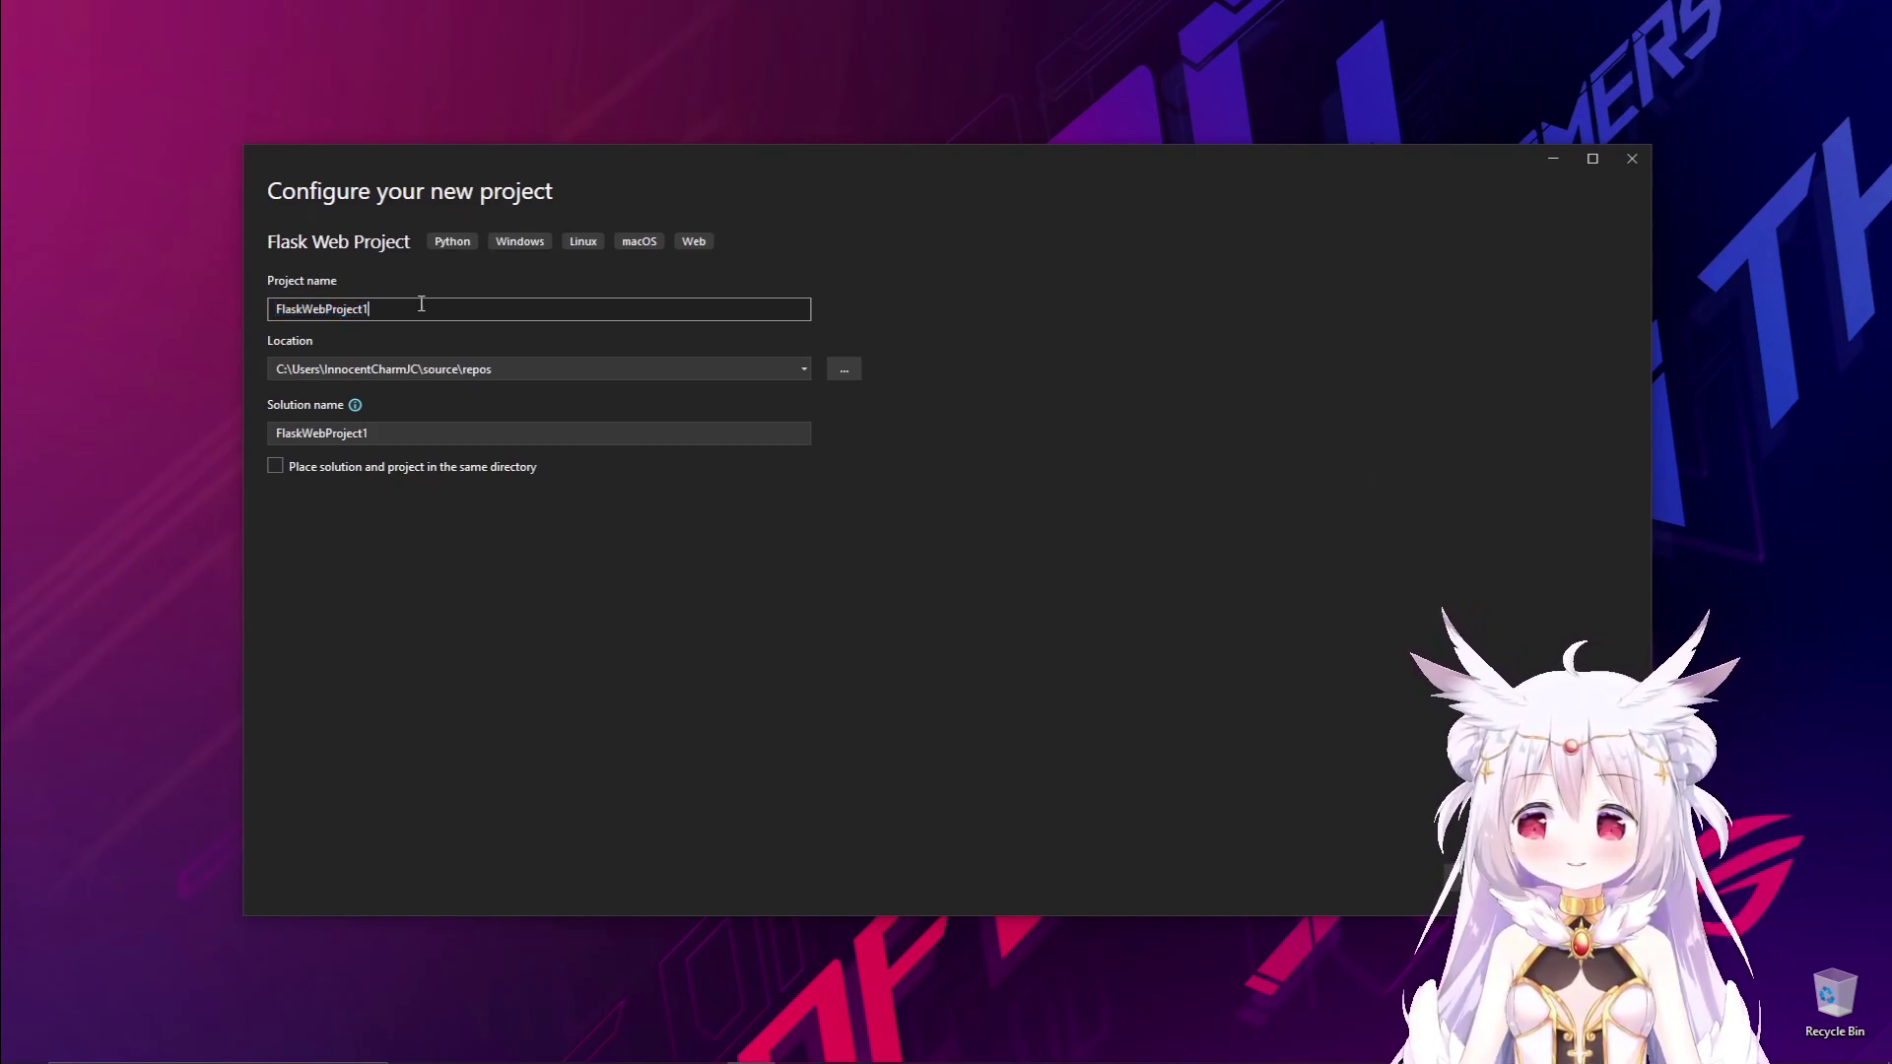
{"action": "type", "text": "tDeploy"}
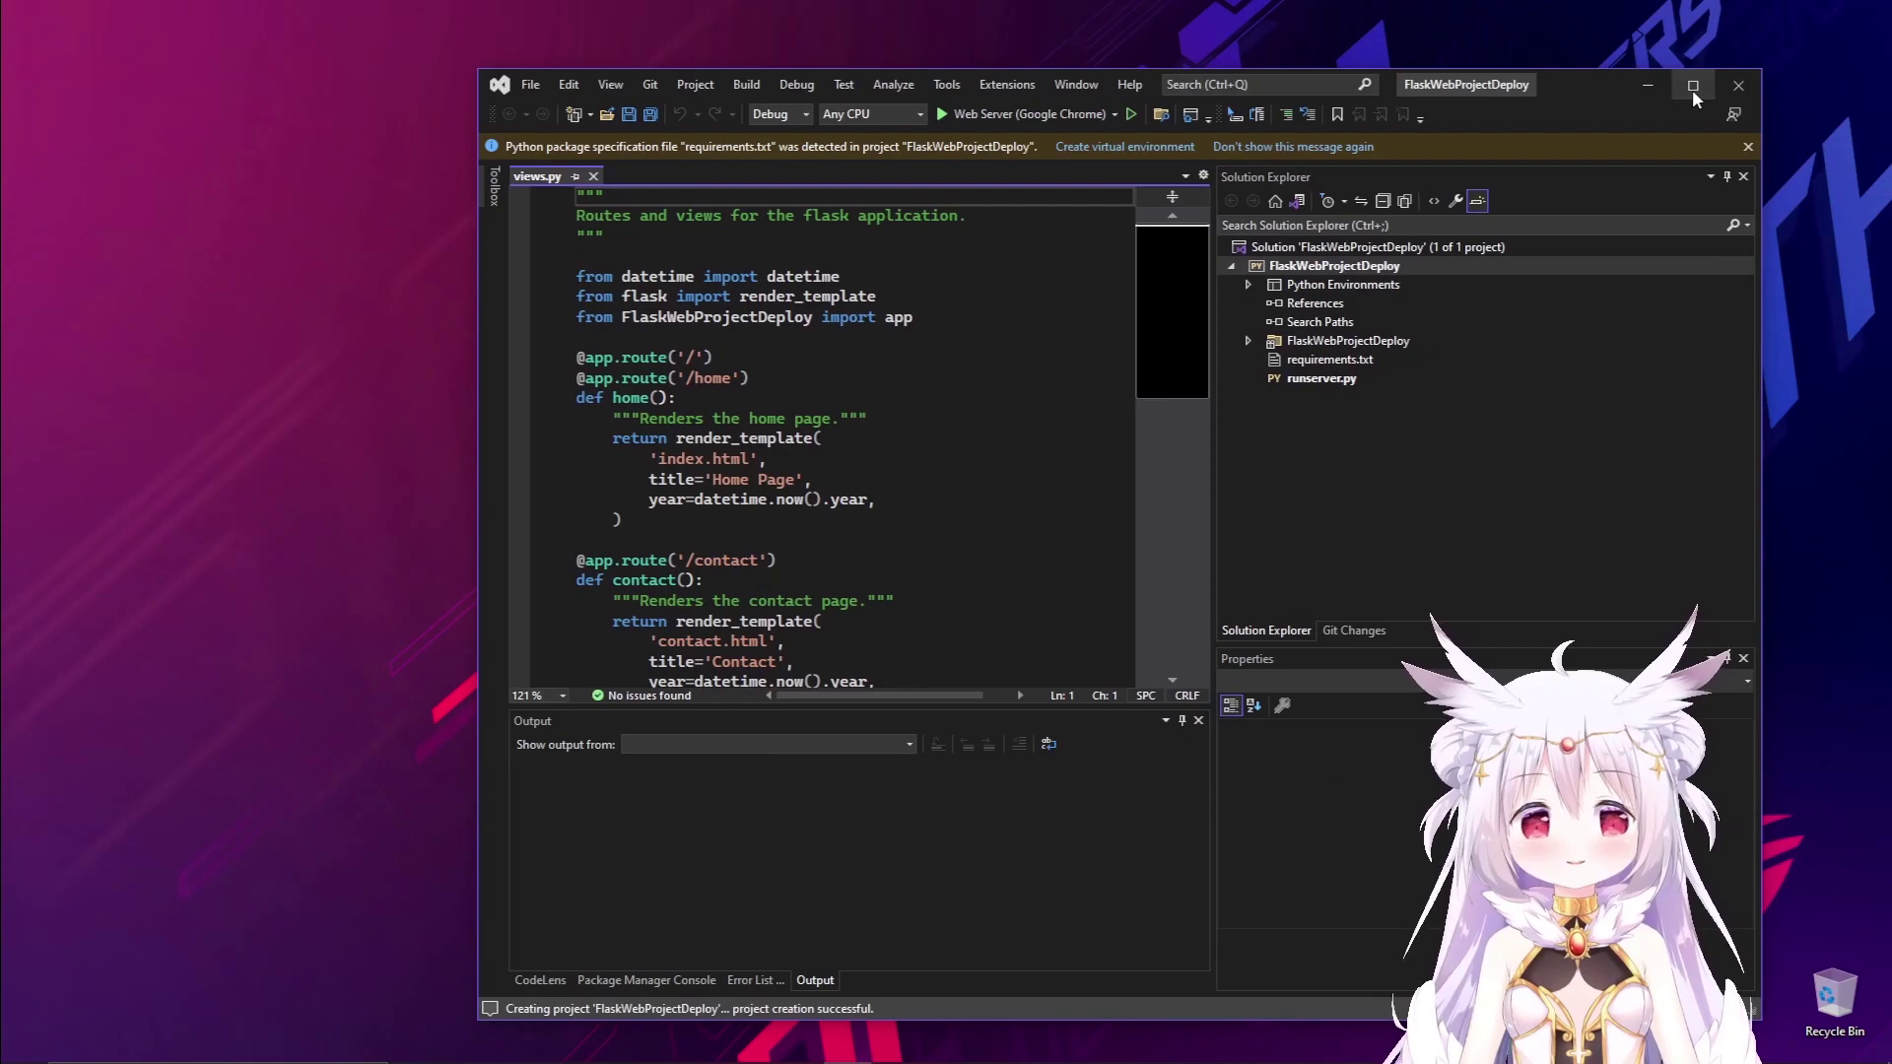
Maximize Visual Studio, widen the editor, and browse the contact route in views.py.
{"action": "left_click", "coordinate": [1693, 87]}
{"action": "left_click_drag", "start_coordinate": [1347, 363], "coordinate": [1432, 365]}
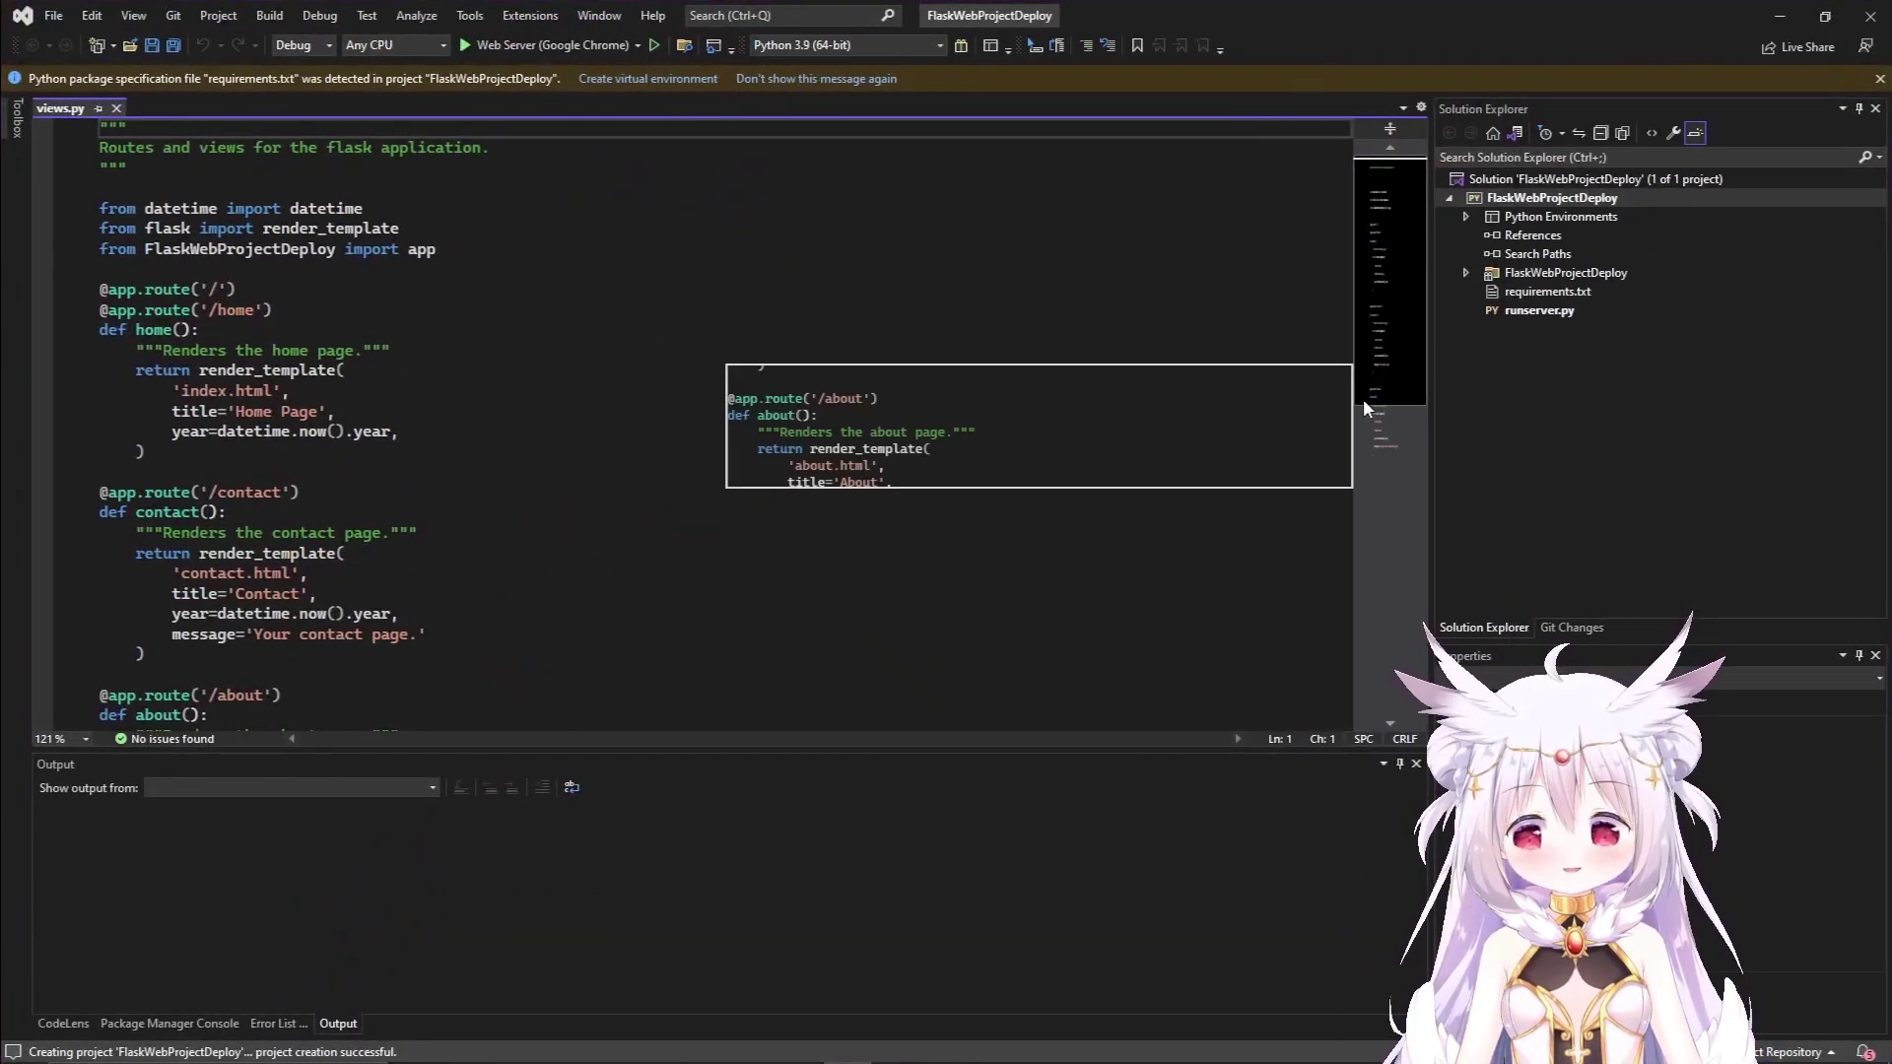
{"action": "left_click", "coordinate": [802, 519]}
{"action": "scroll", "coordinate": [802, 519], "scroll_direction": "down", "scroll_amount": 10}
{"action": "scroll", "coordinate": [802, 520], "scroll_direction": "up", "scroll_amount": 10}
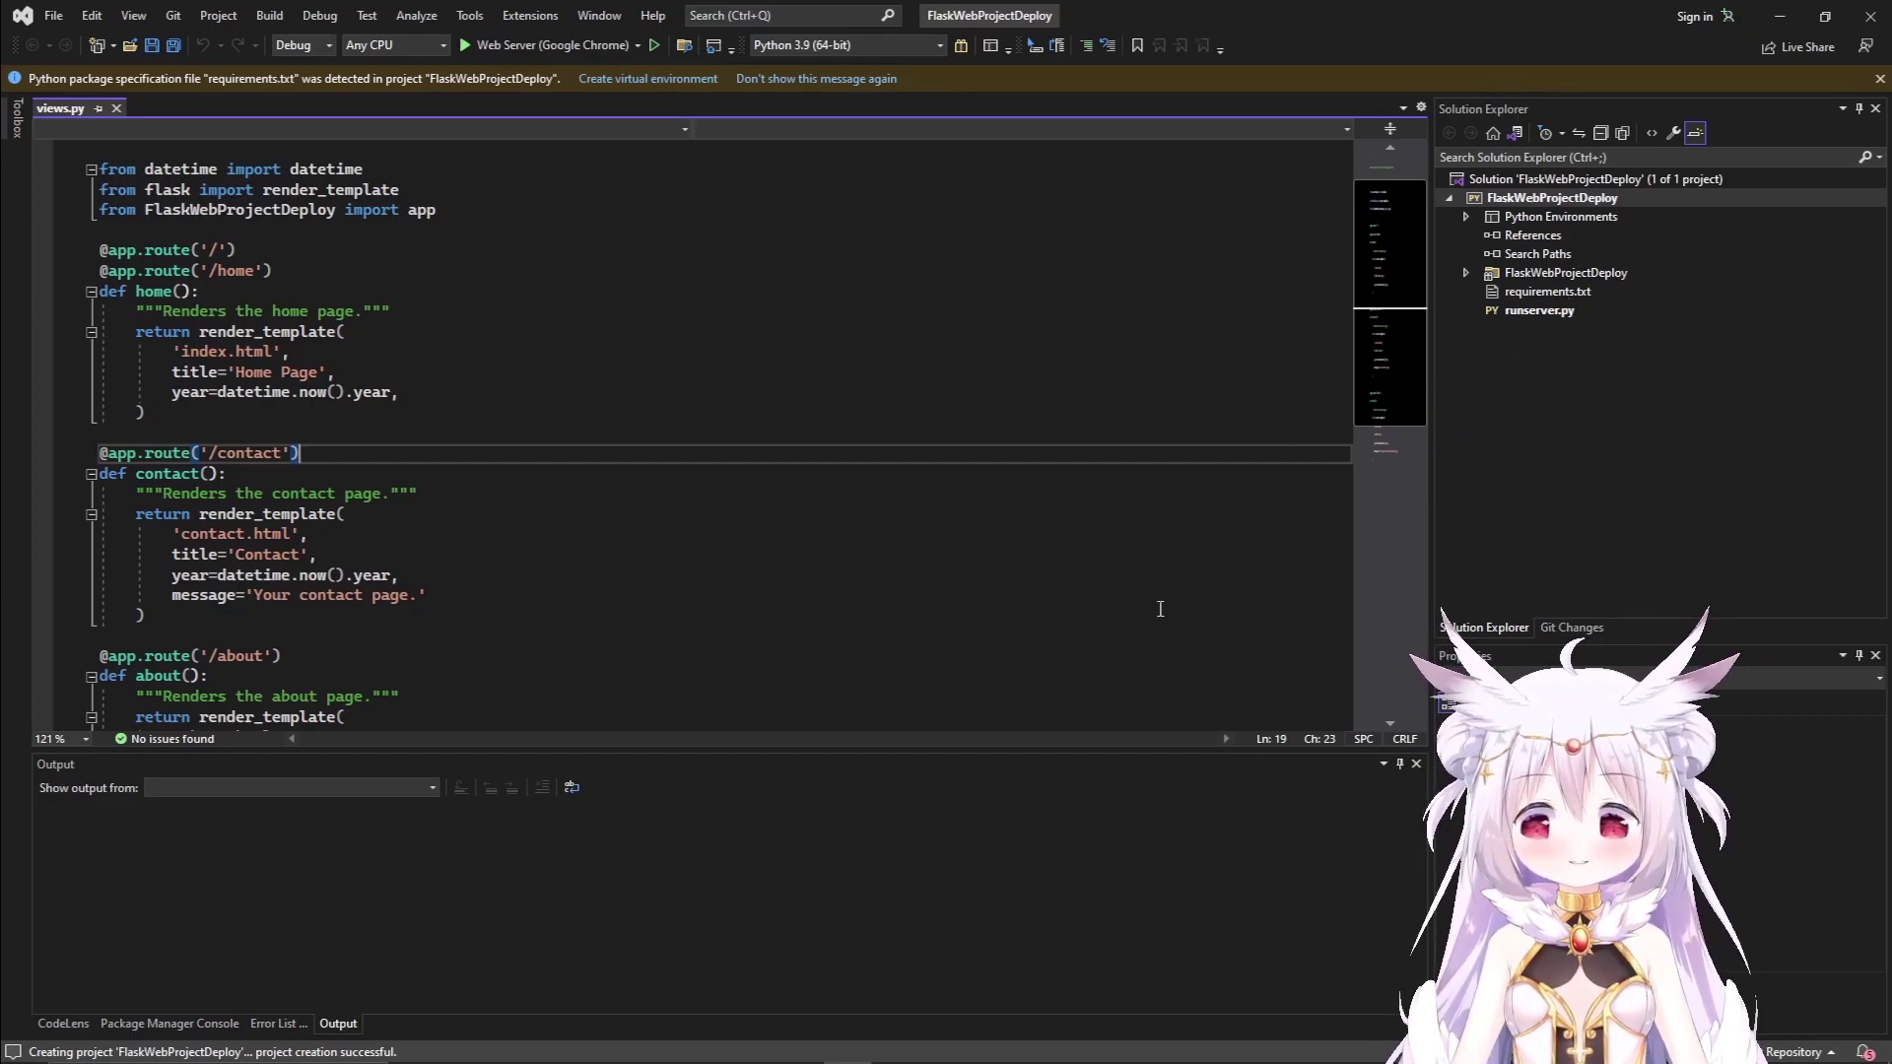
{"action": "left_click", "coordinate": [673, 623]}
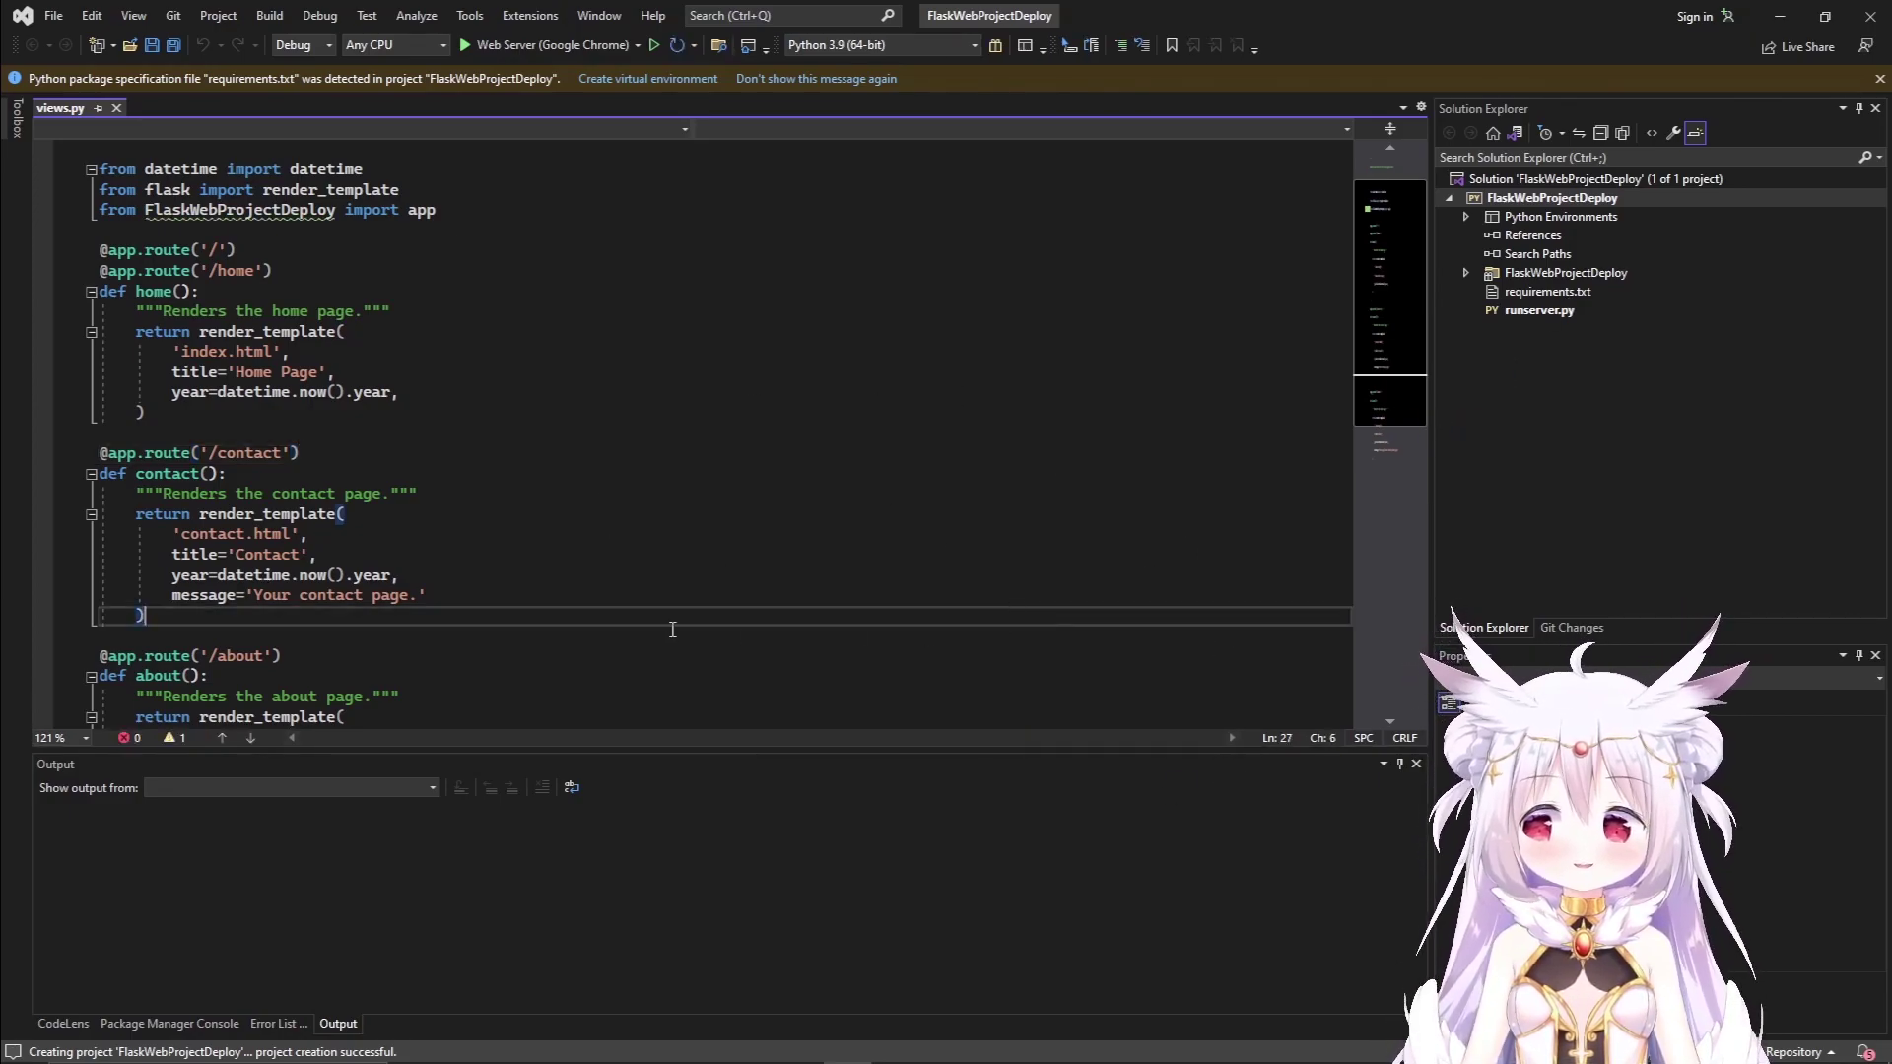
Open the package's __init__.py from Solution Explorer and review its app = Flask code.
{"action": "left_click", "coordinate": [1466, 273]}
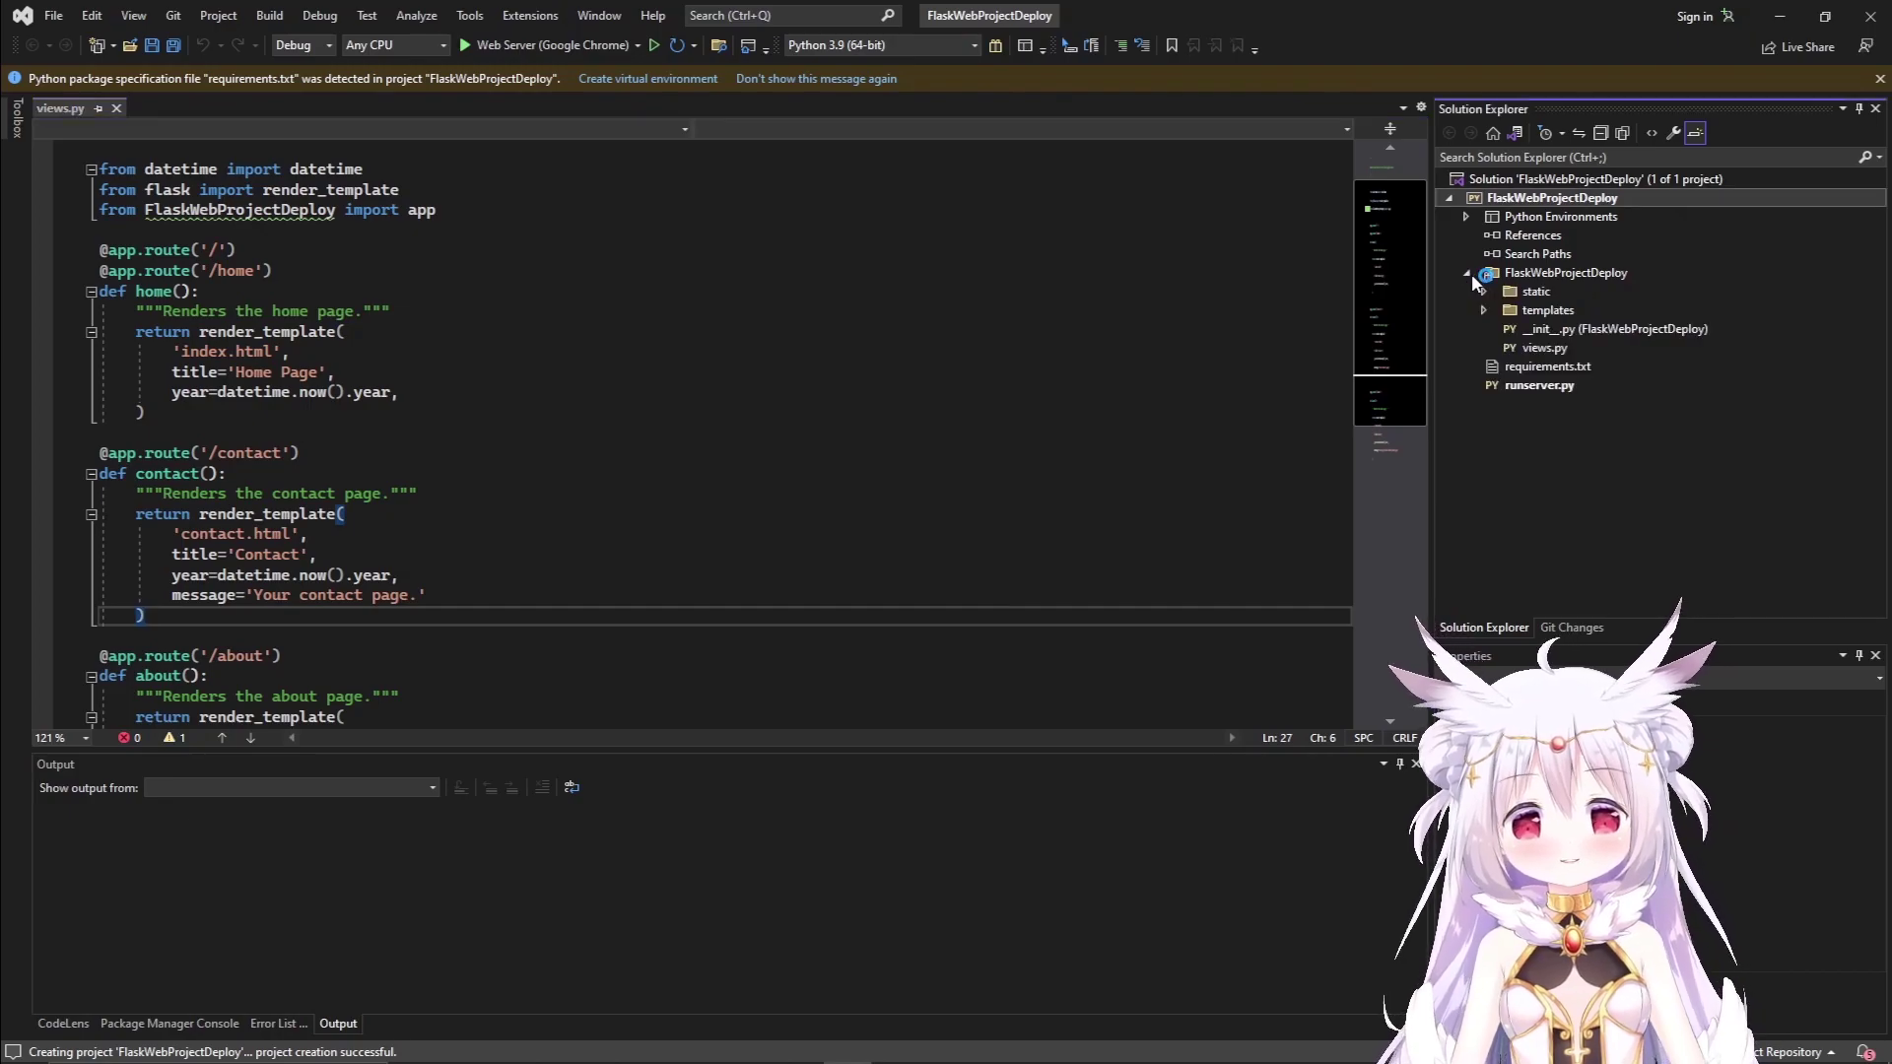
{"action": "left_click", "coordinate": [1486, 310]}
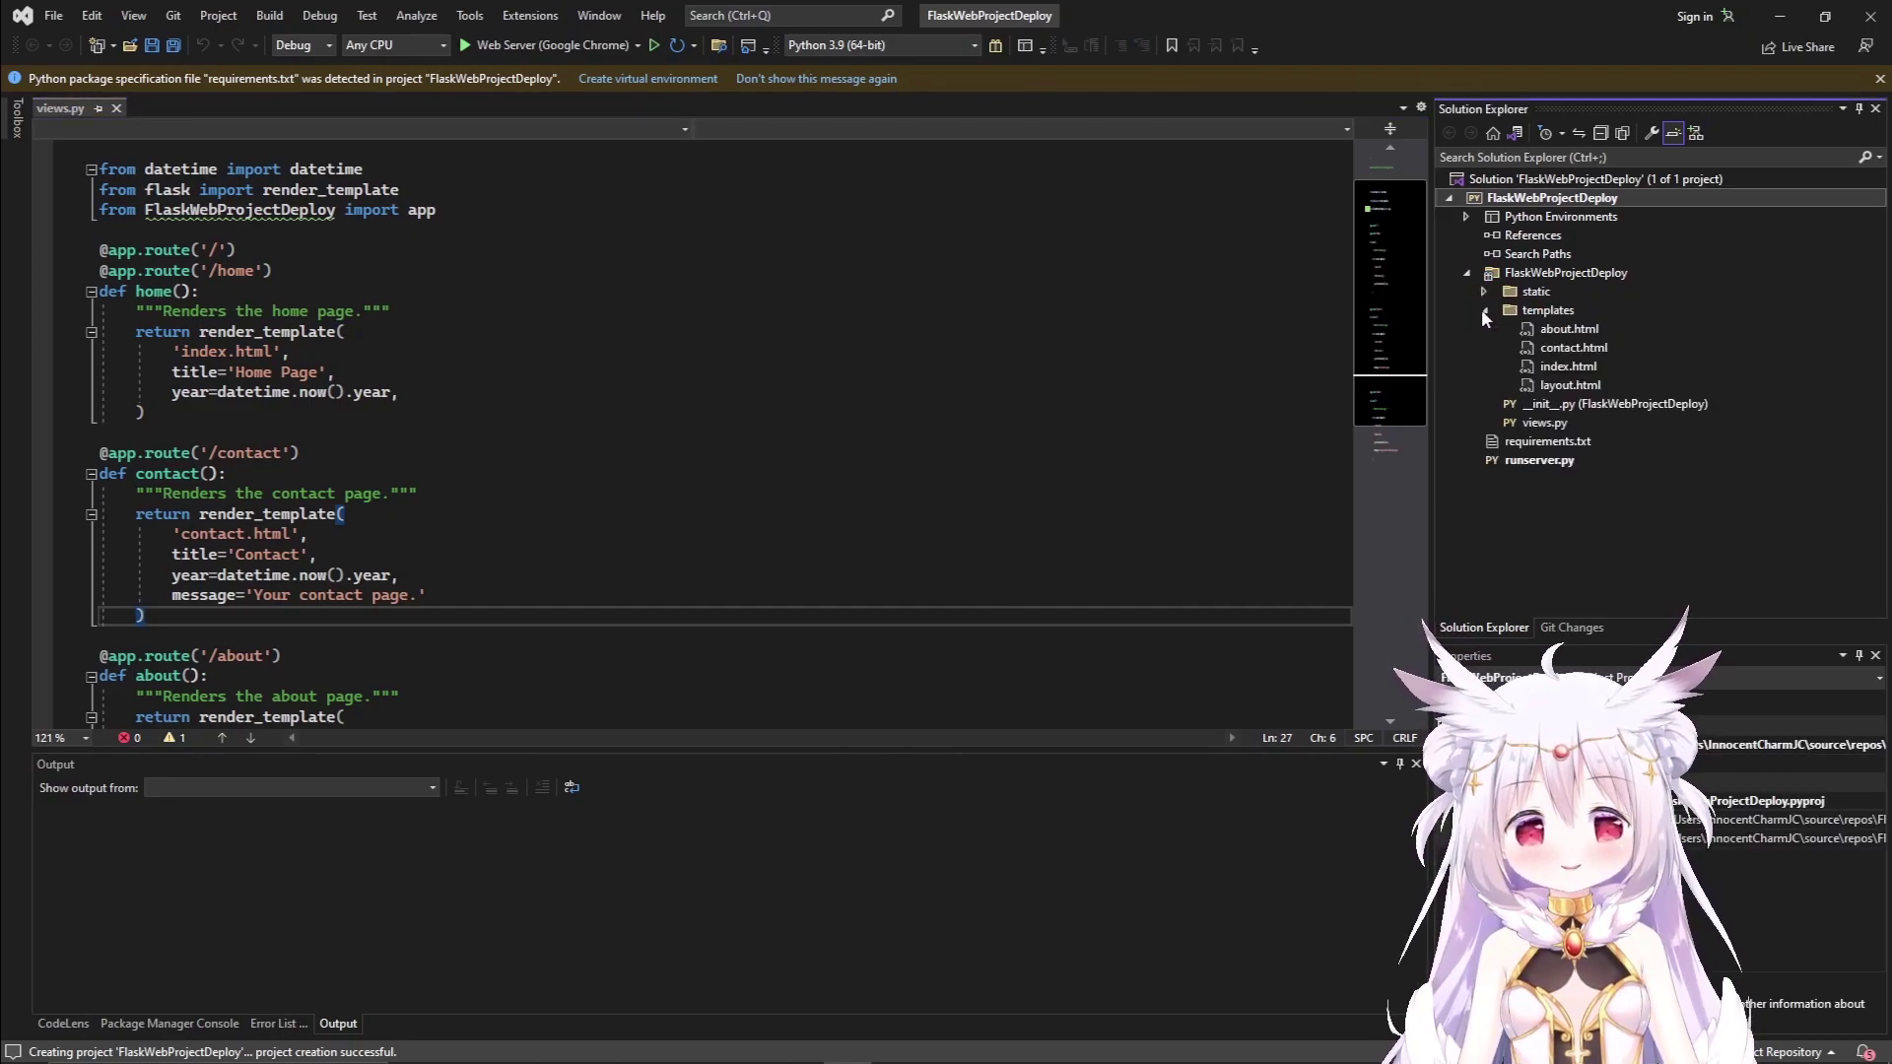
{"action": "left_click", "coordinate": [1485, 310]}
{"action": "left_click", "coordinate": [1610, 329]}
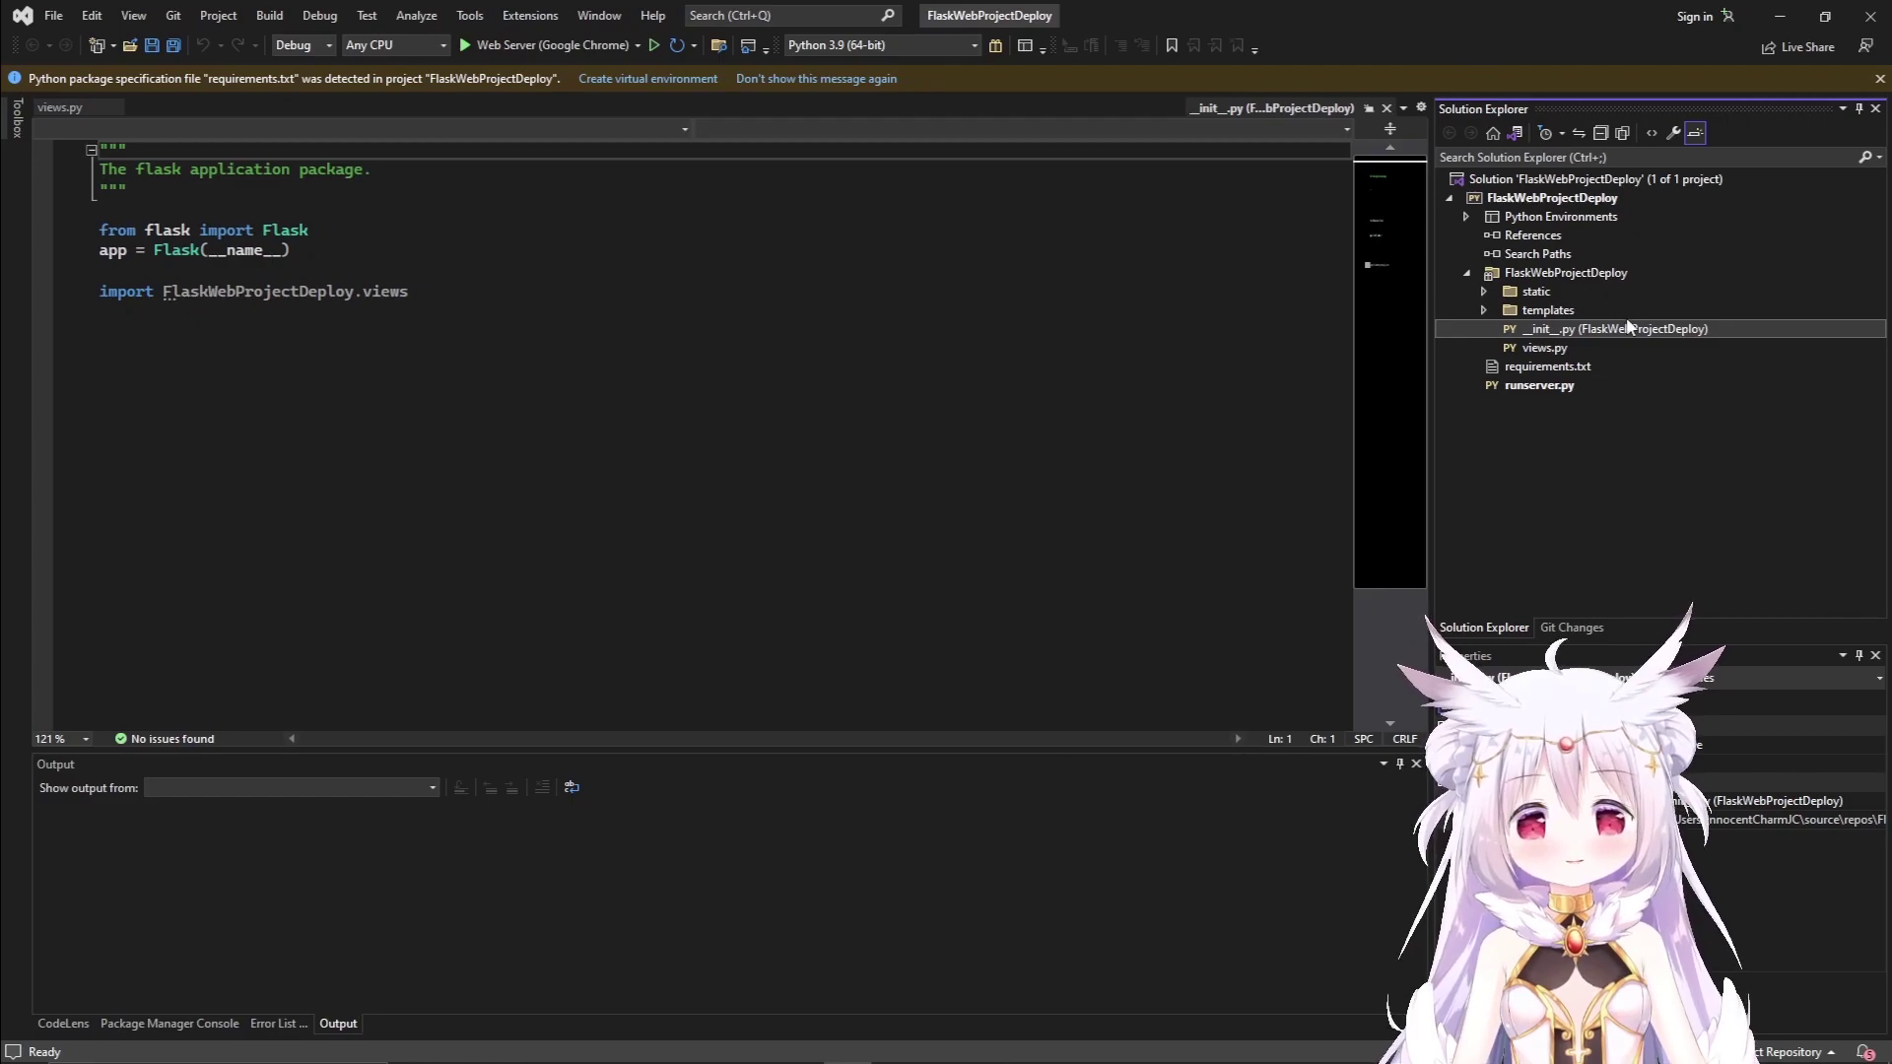
{"action": "left_click", "coordinate": [536, 295]}
{"action": "left_click_drag", "start_coordinate": [536, 296], "coordinate": [100, 230]}
{"action": "left_click", "coordinate": [493, 310]}
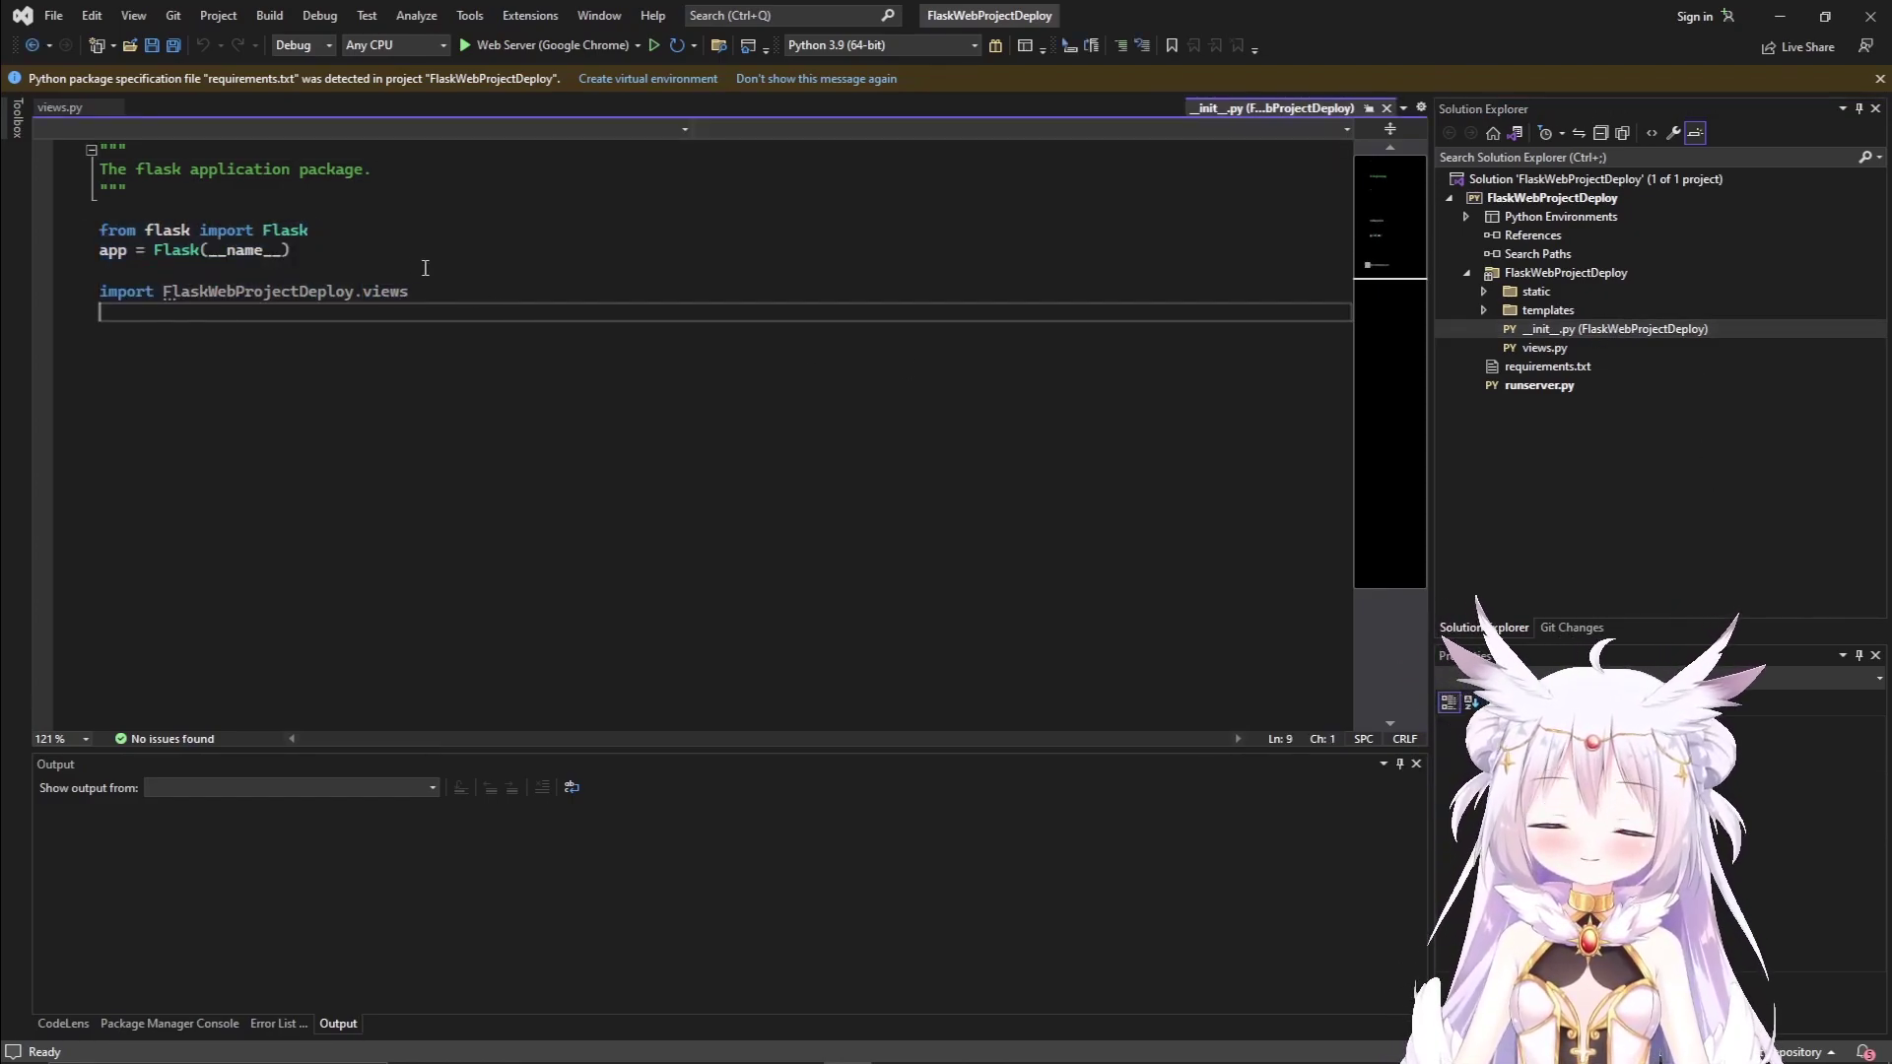
{"action": "left_click", "coordinate": [796, 244]}
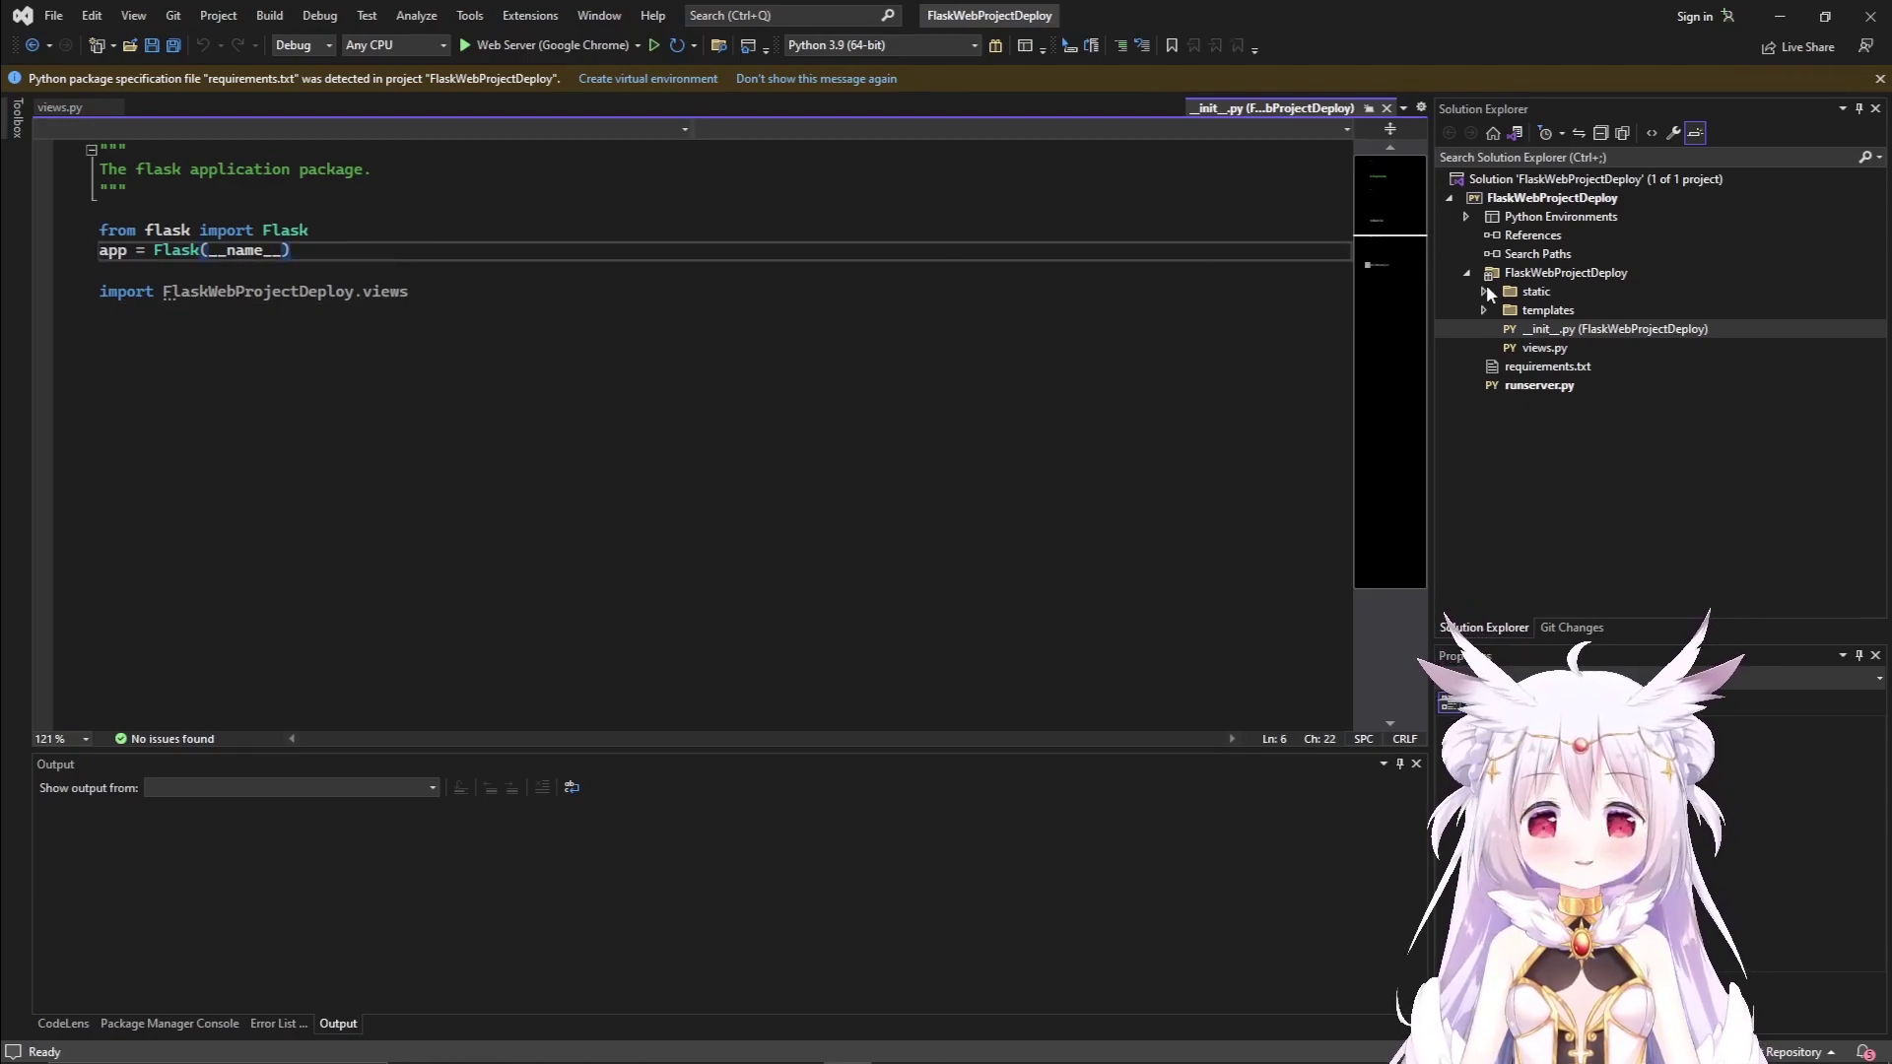
{"action": "left_click", "coordinate": [1472, 273]}
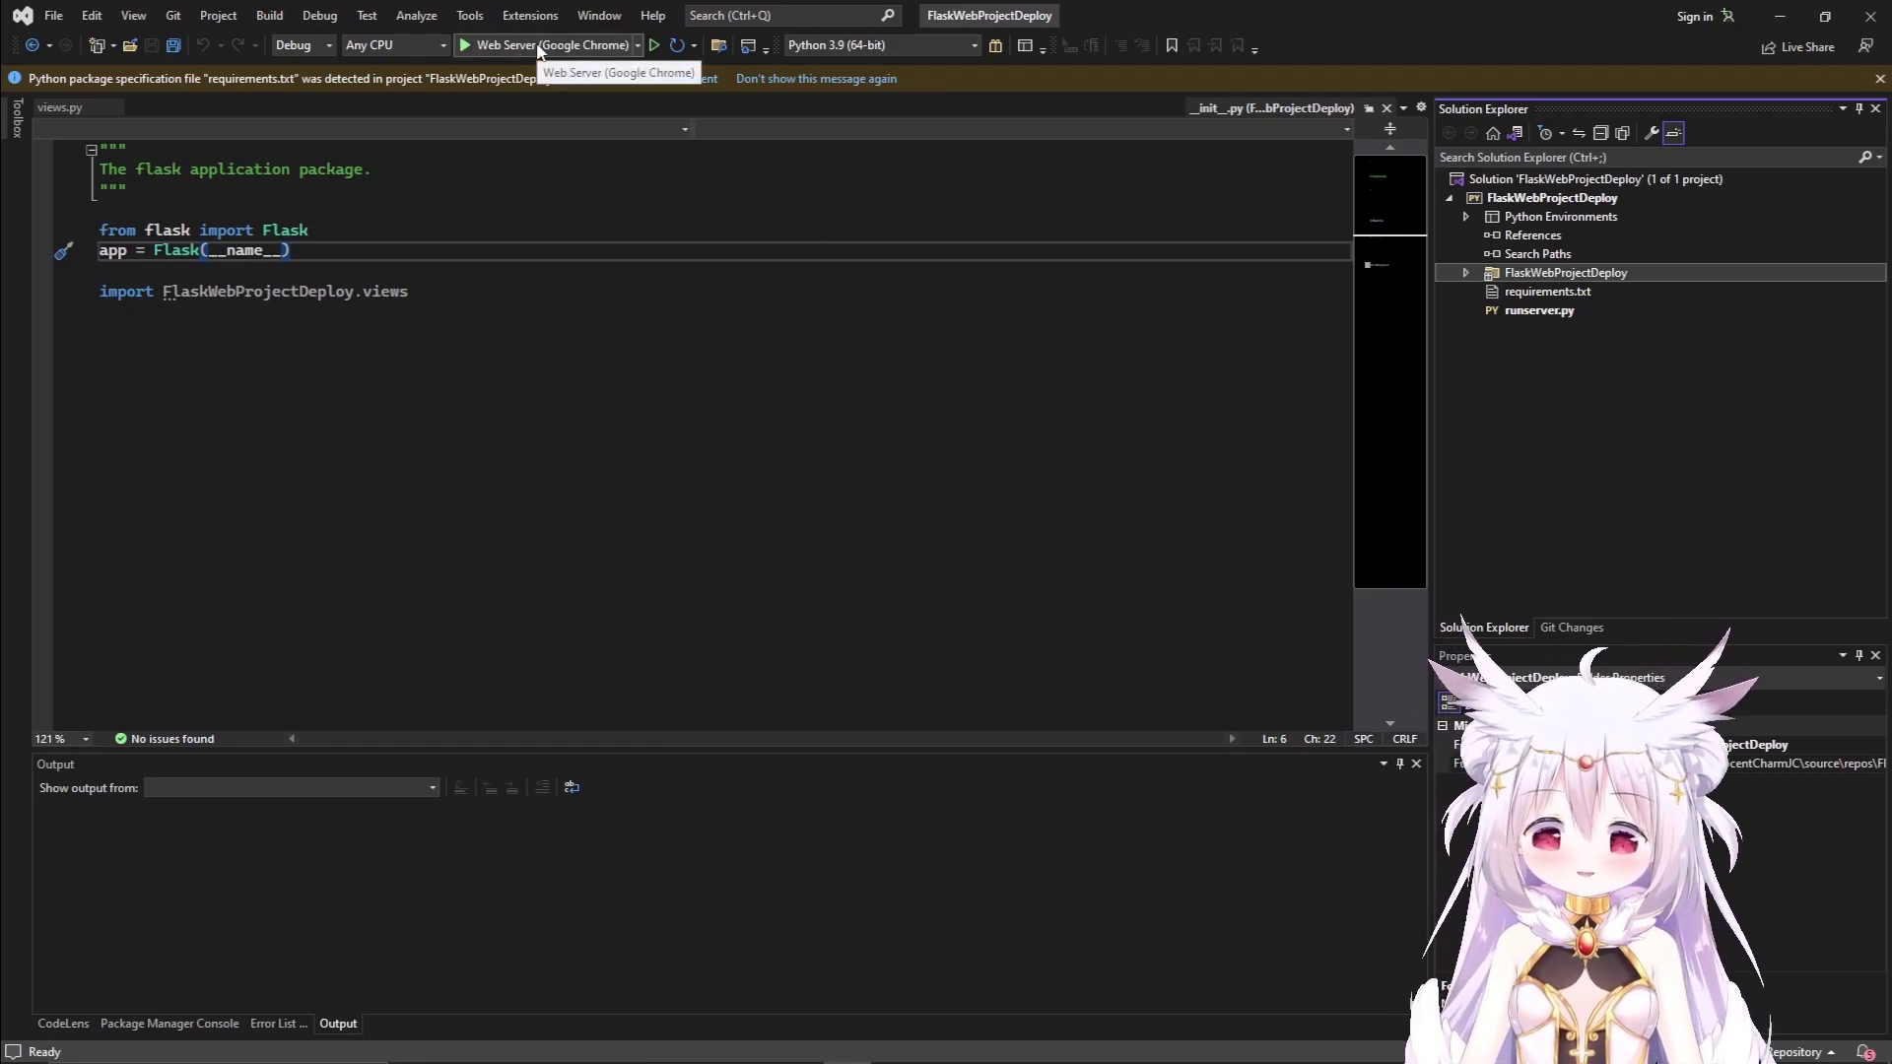
Run the site in Chrome, visit About, Contact and Home, then close the browser.
{"action": "left_click", "coordinate": [537, 46]}
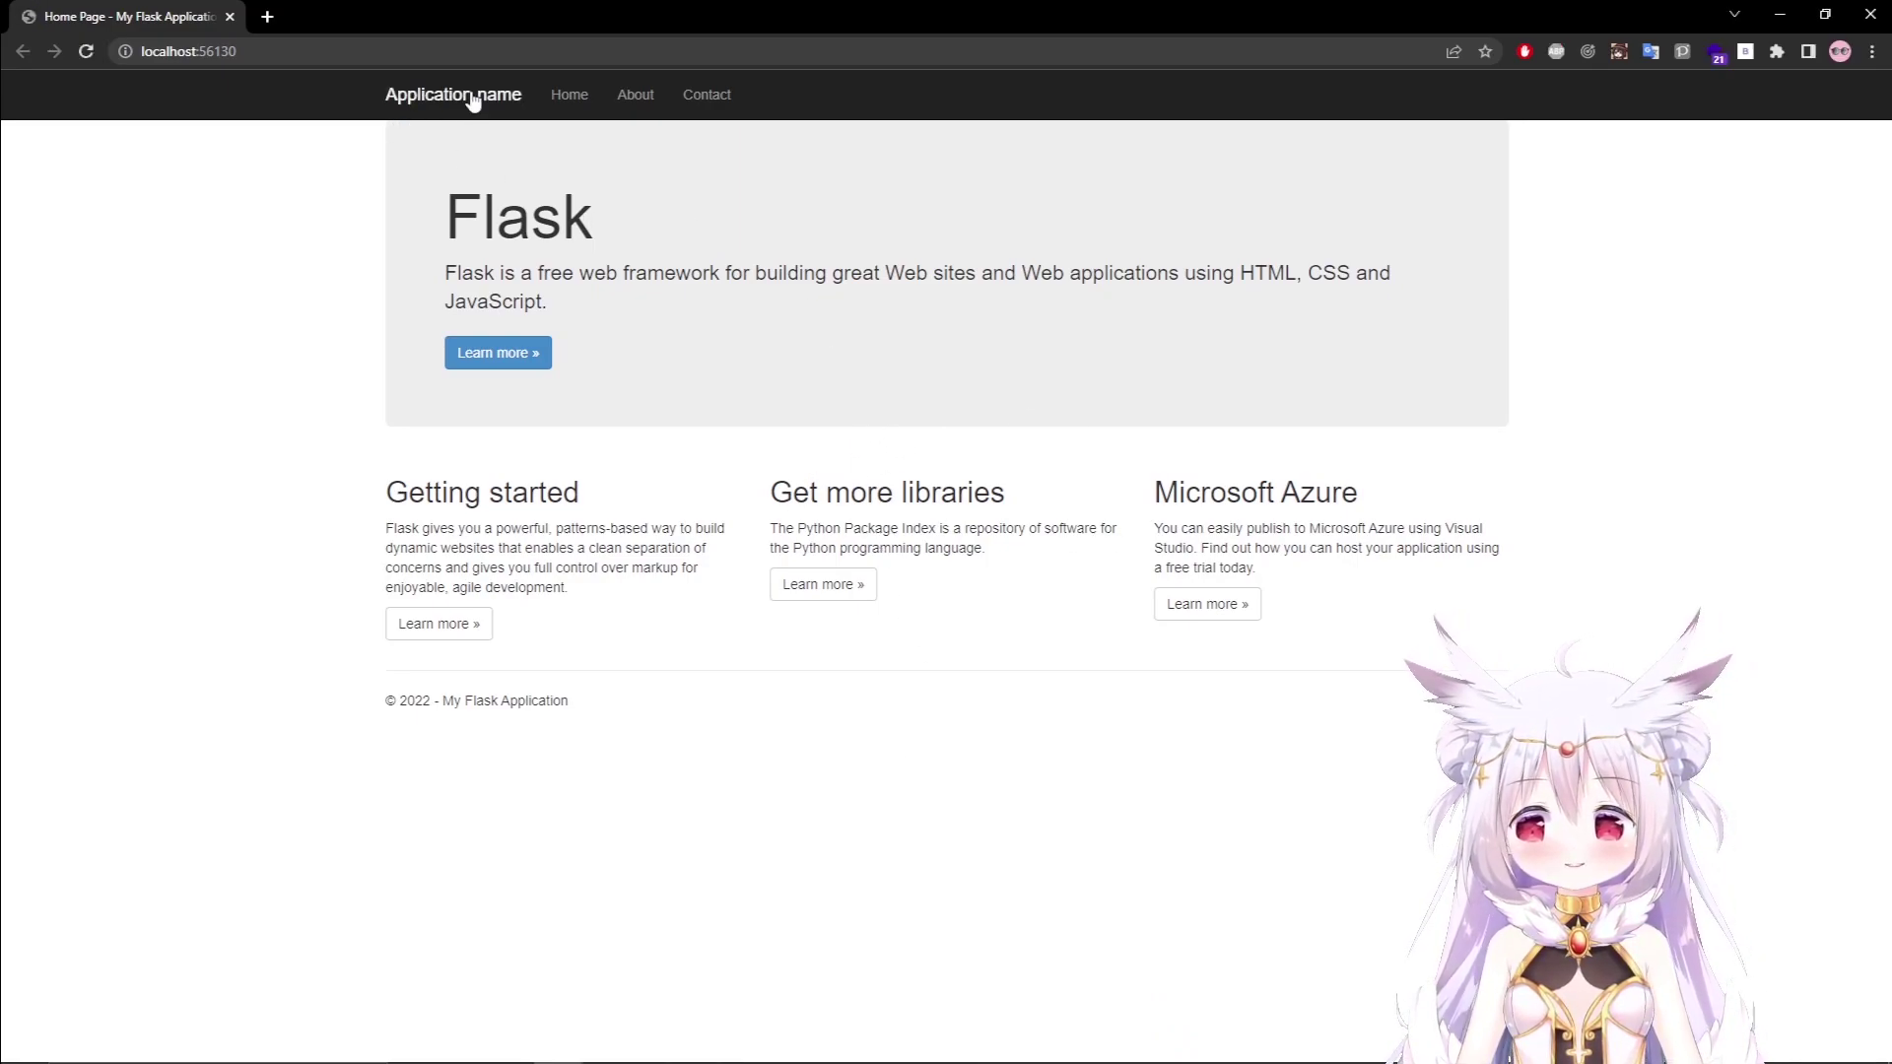
{"action": "left_click", "coordinate": [629, 98]}
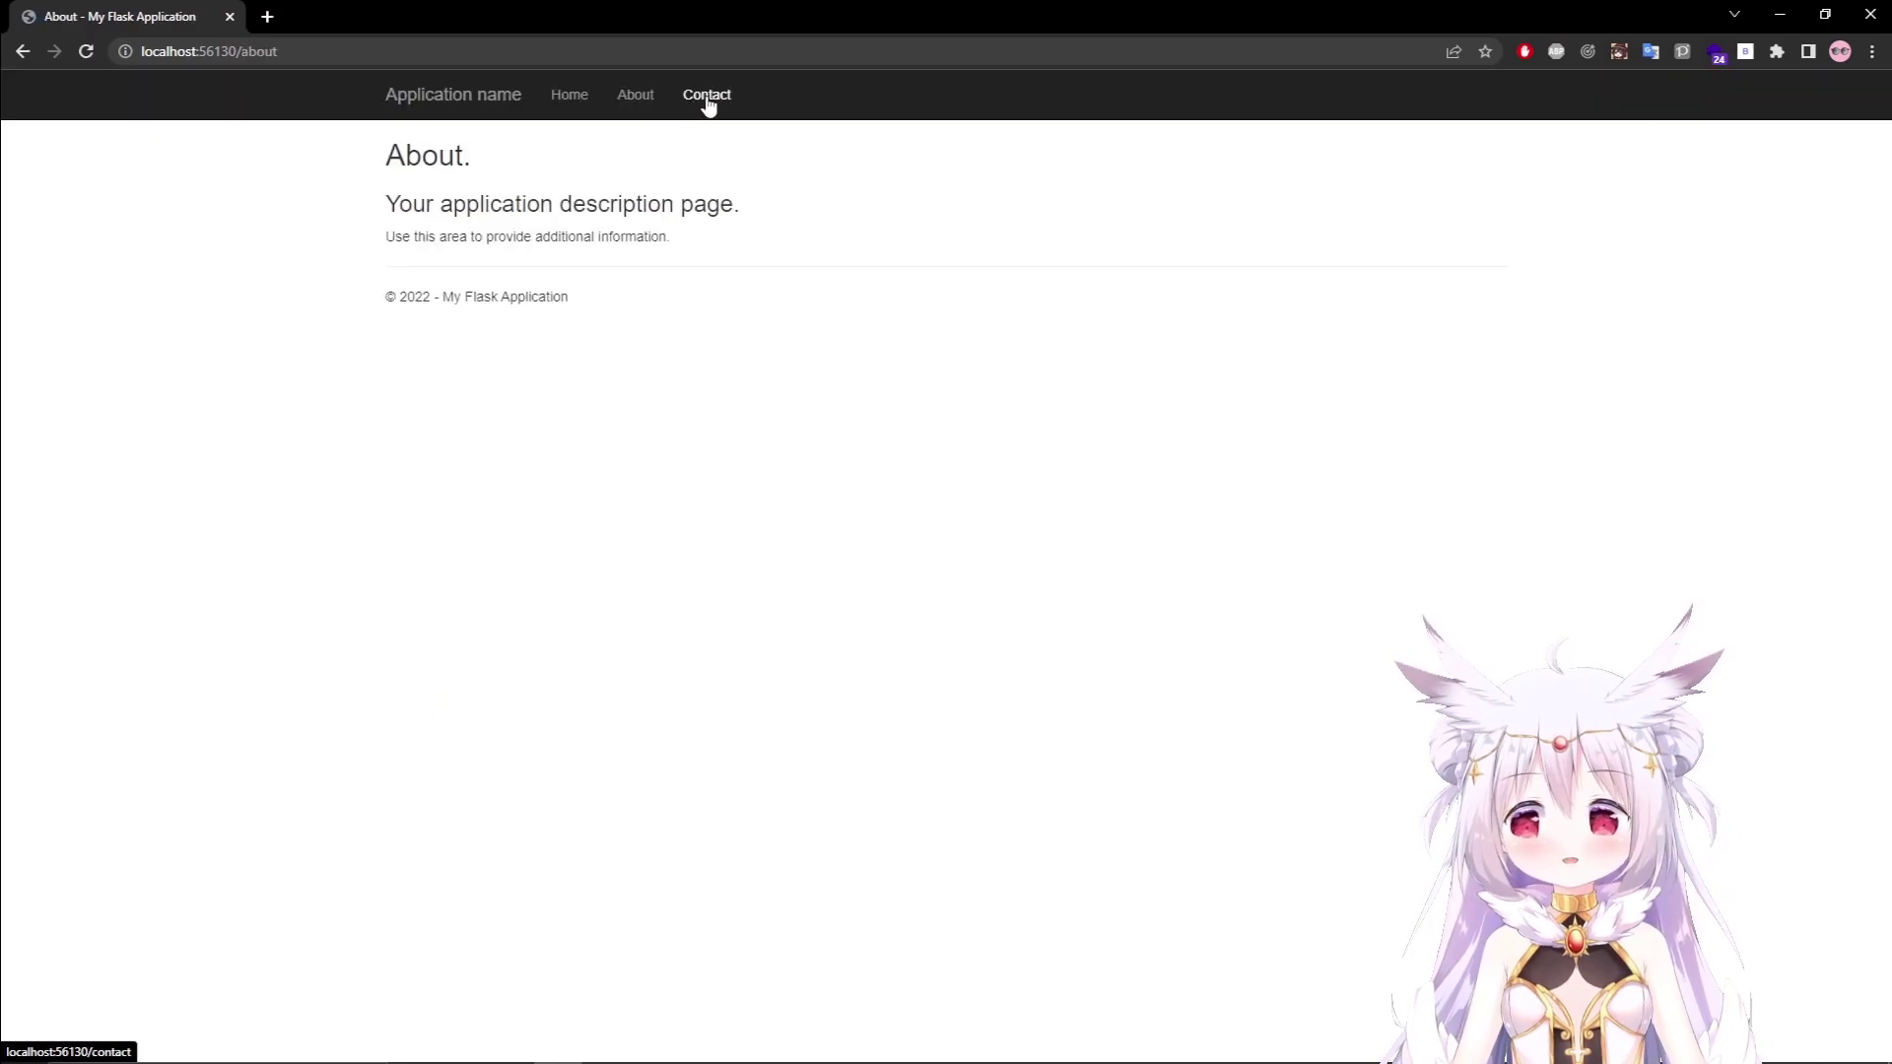
{"action": "left_click", "coordinate": [706, 95]}
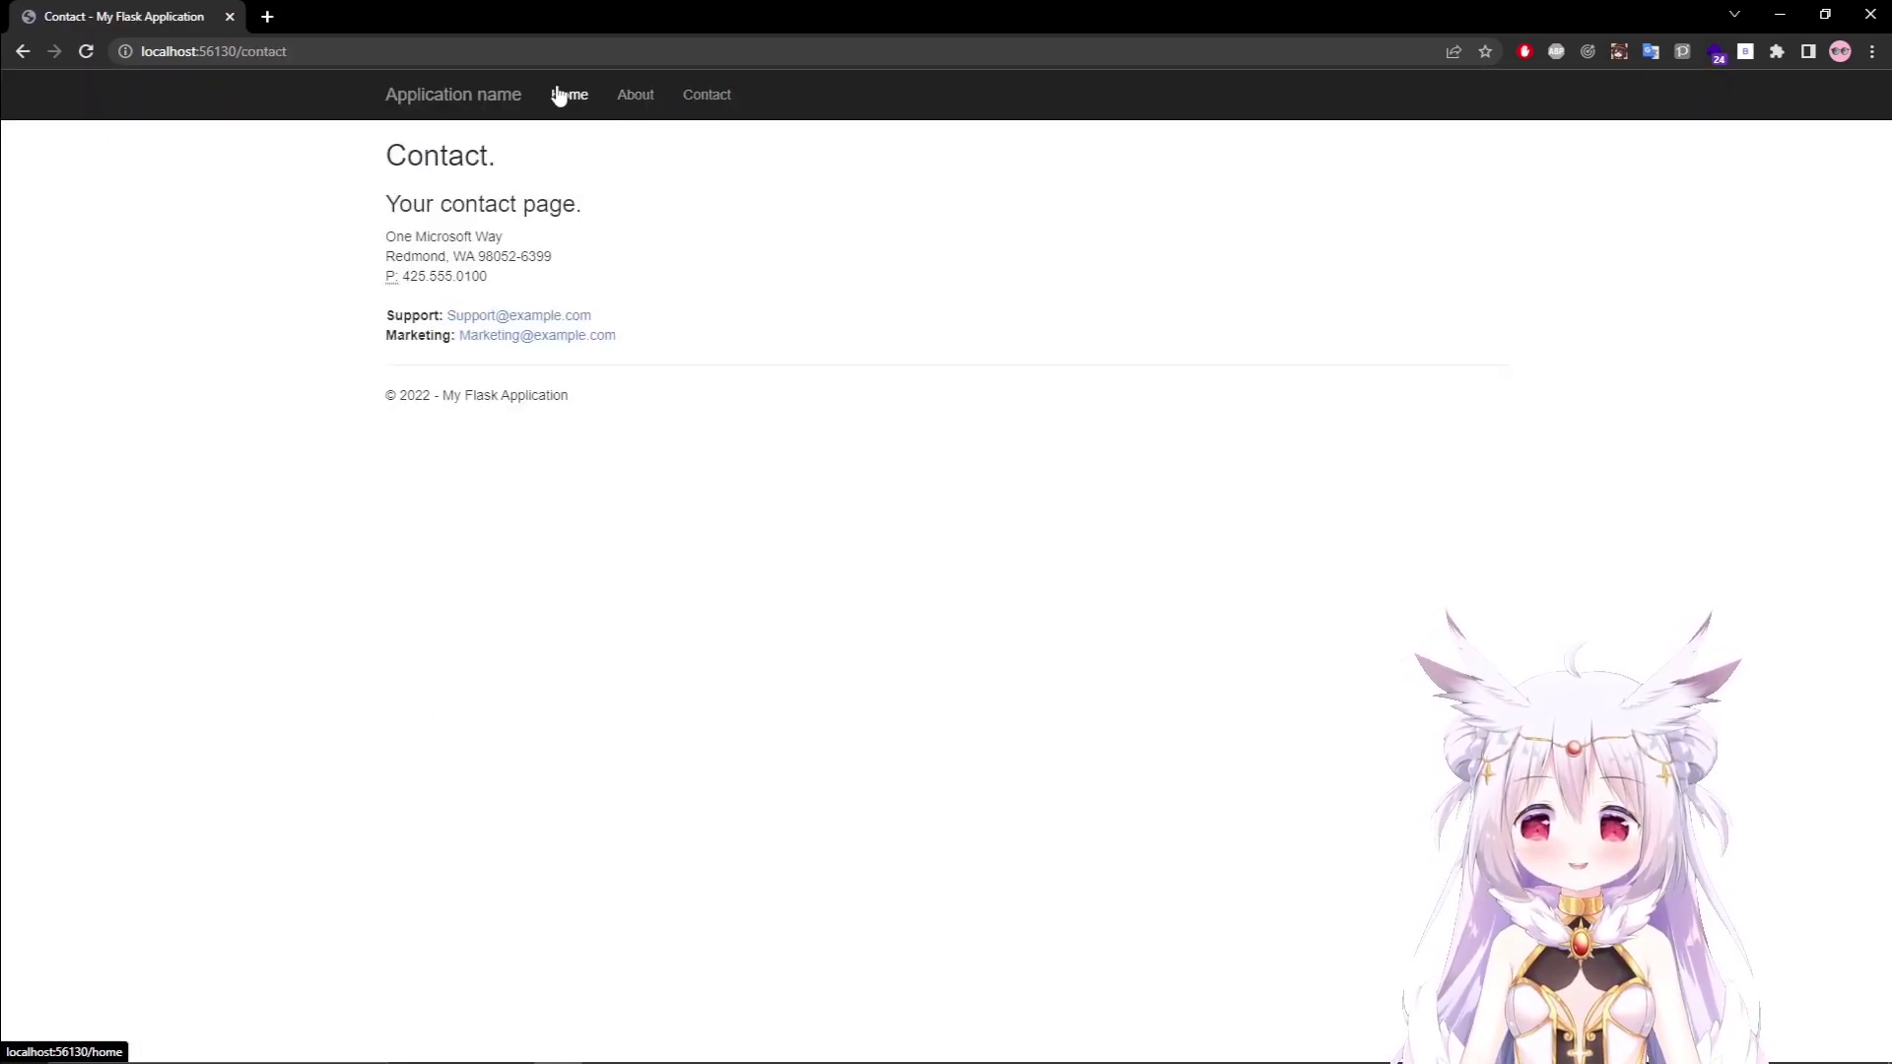
{"action": "left_click", "coordinate": [424, 110]}
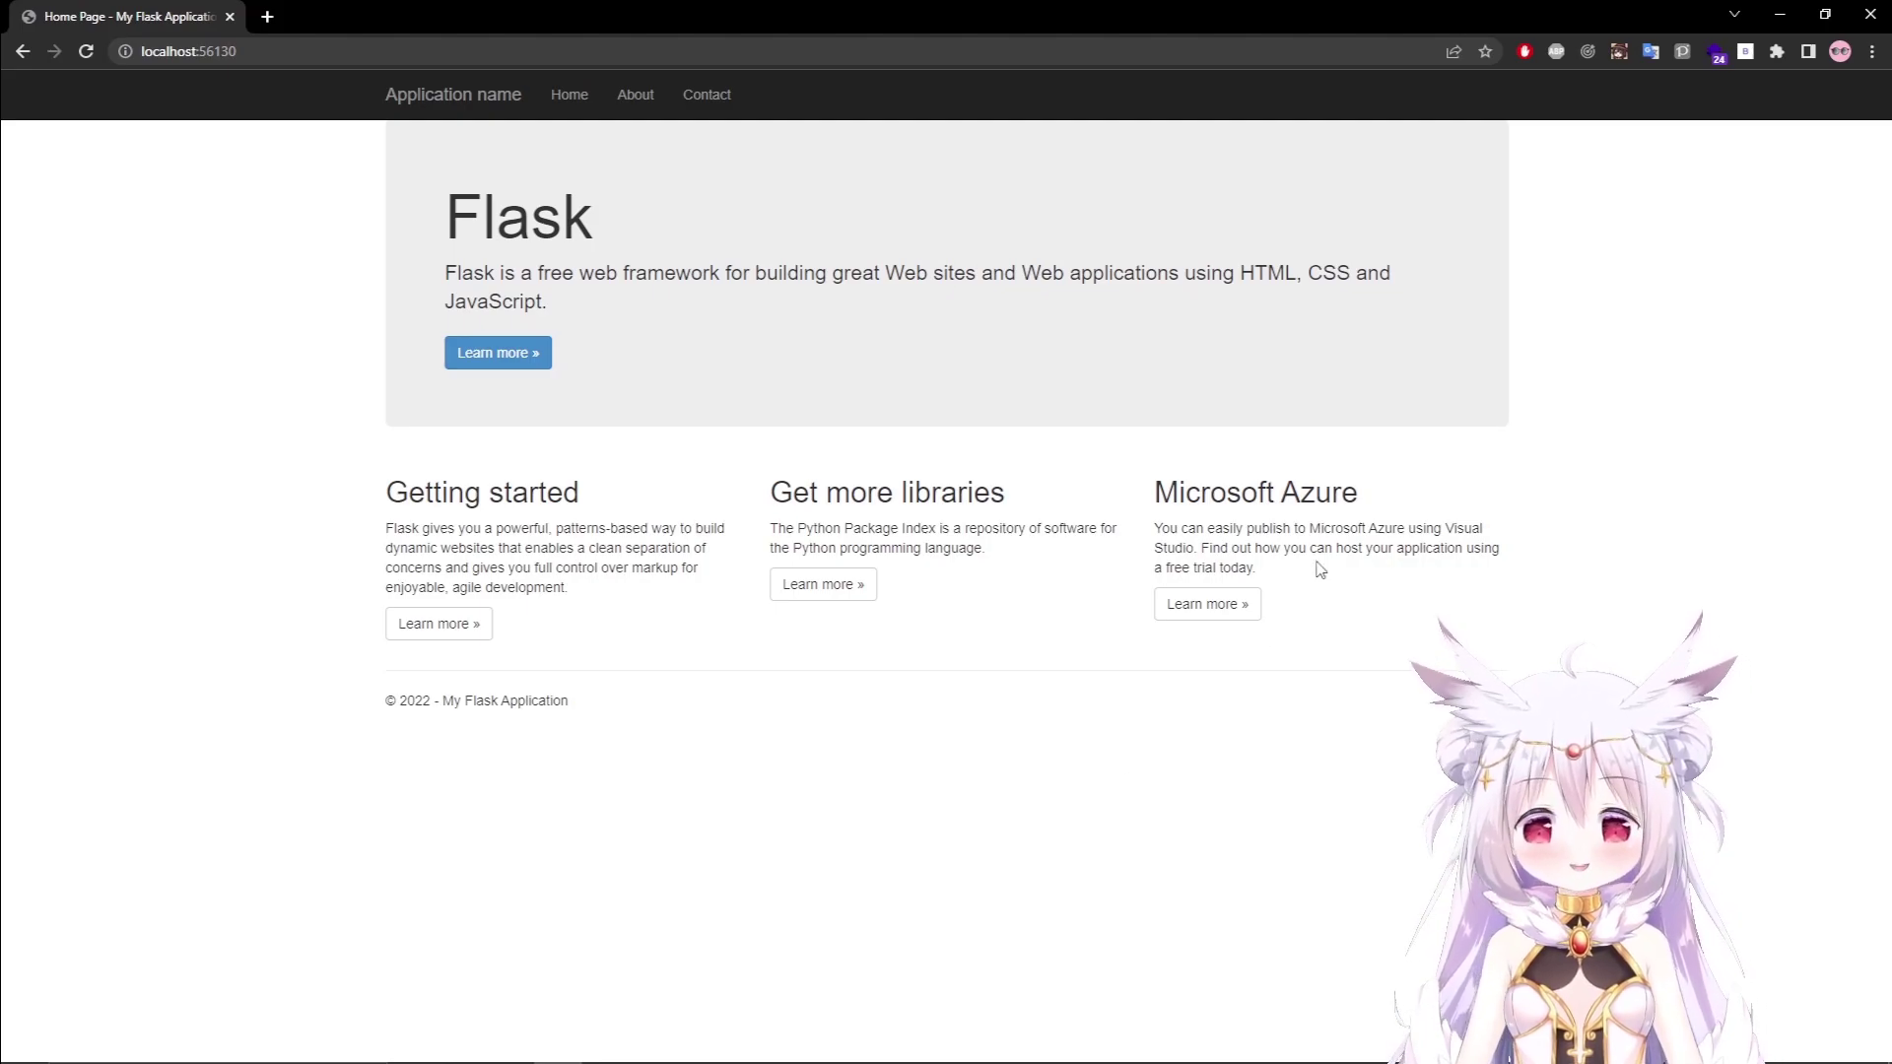
{"action": "left_click", "coordinate": [1869, 16]}
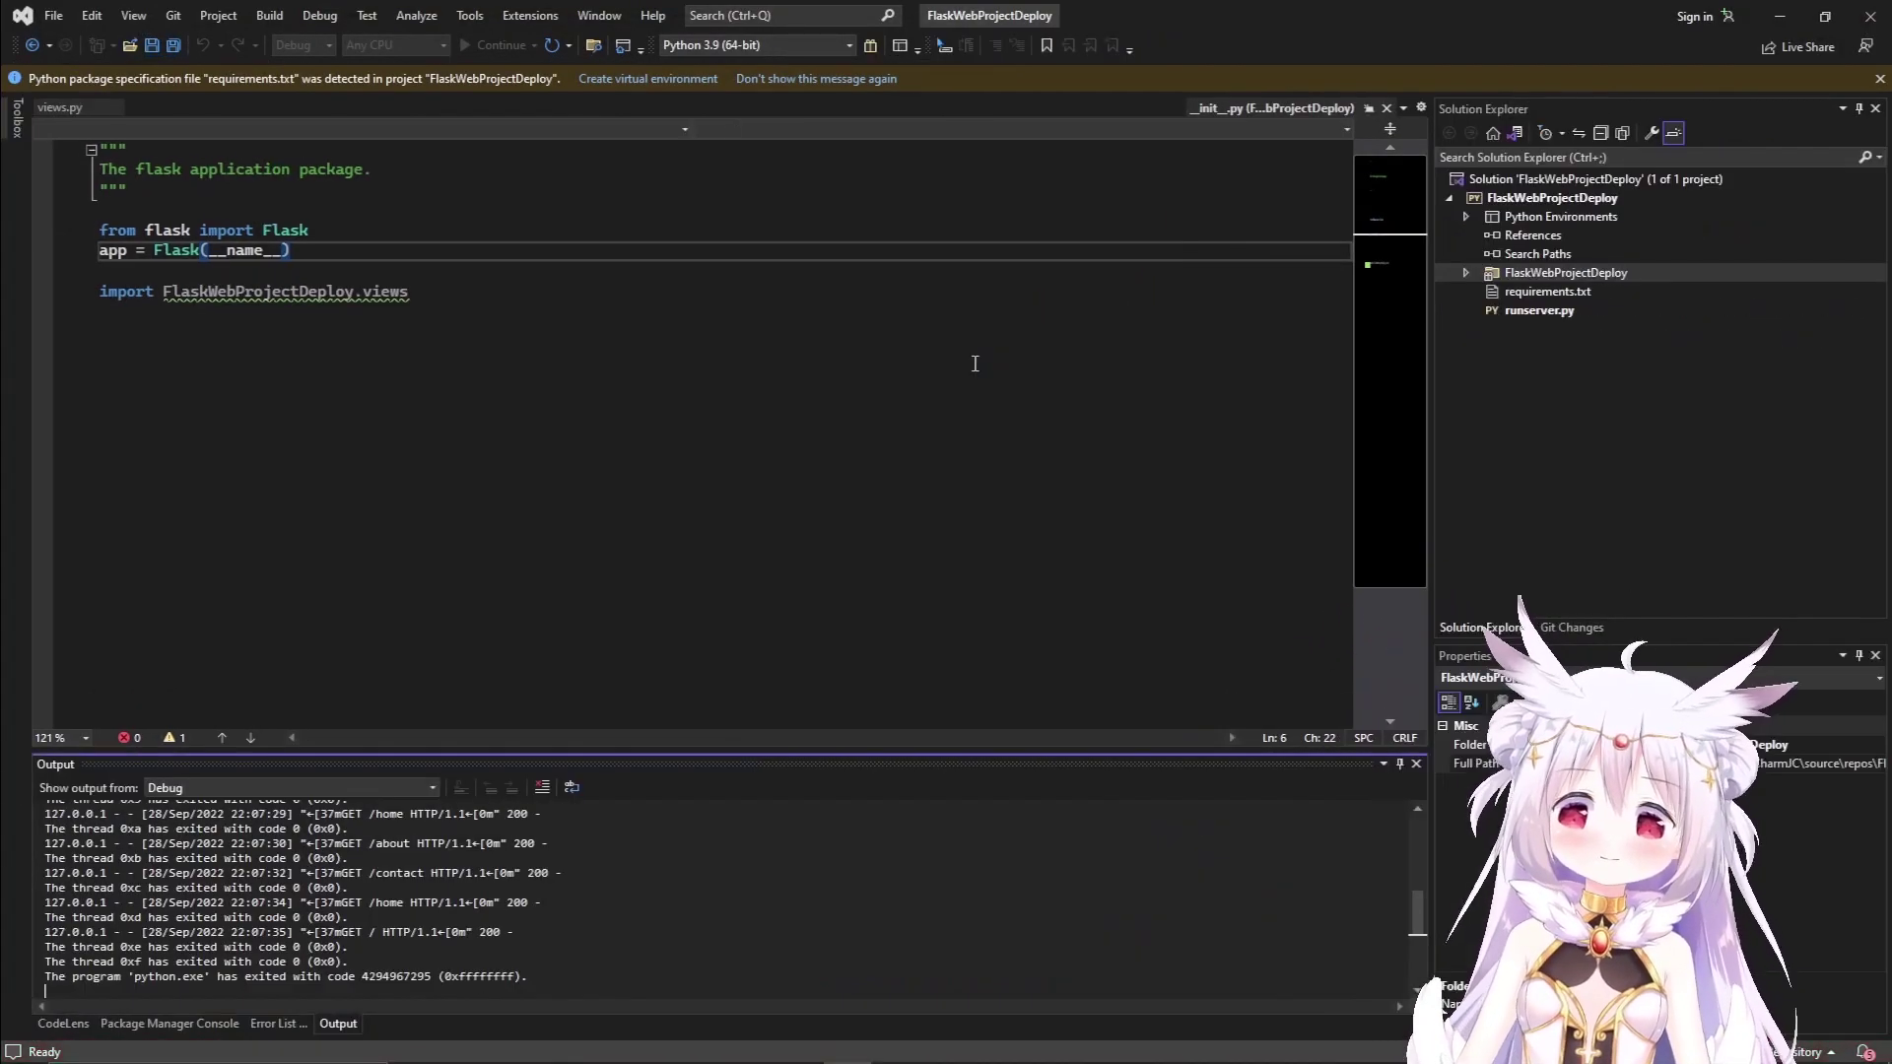
Rebuild the FlaskWebProjectDeploy project from Solution Explorer.
{"action": "left_click", "coordinate": [625, 310]}
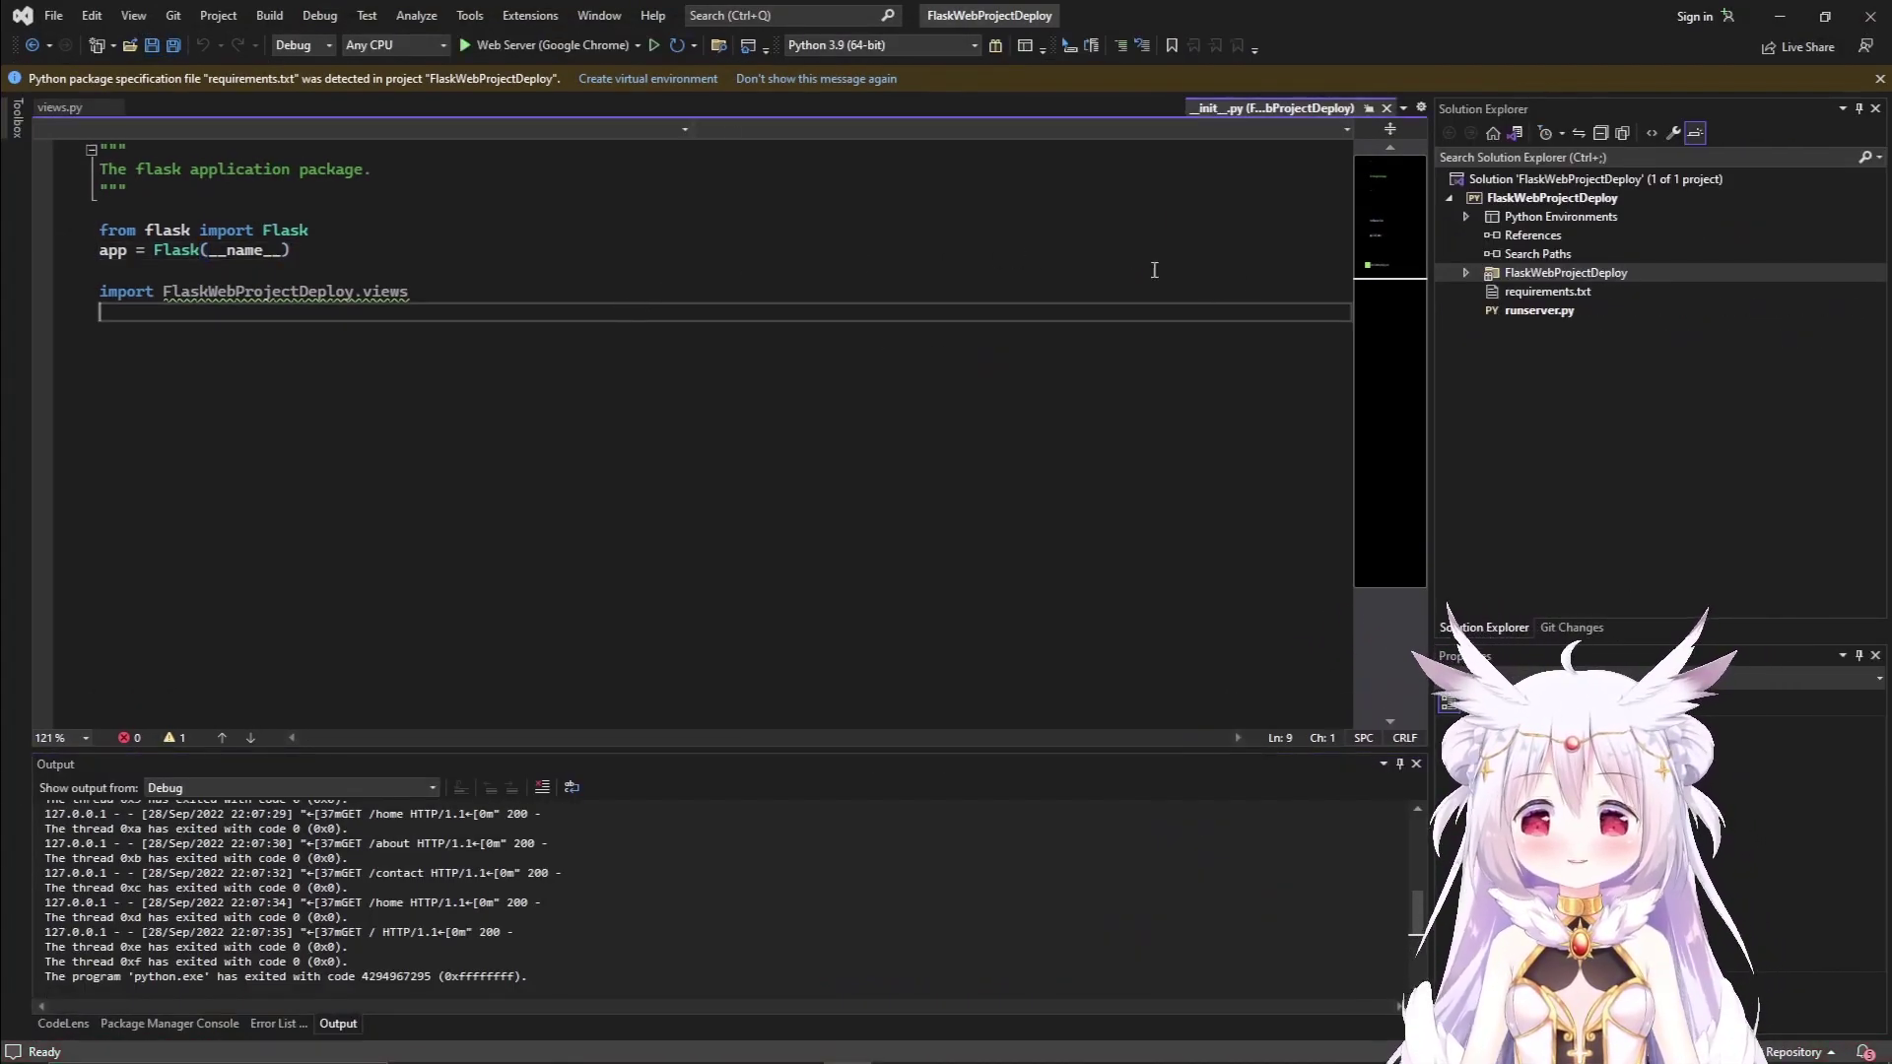
{"action": "left_click", "coordinate": [1448, 198]}
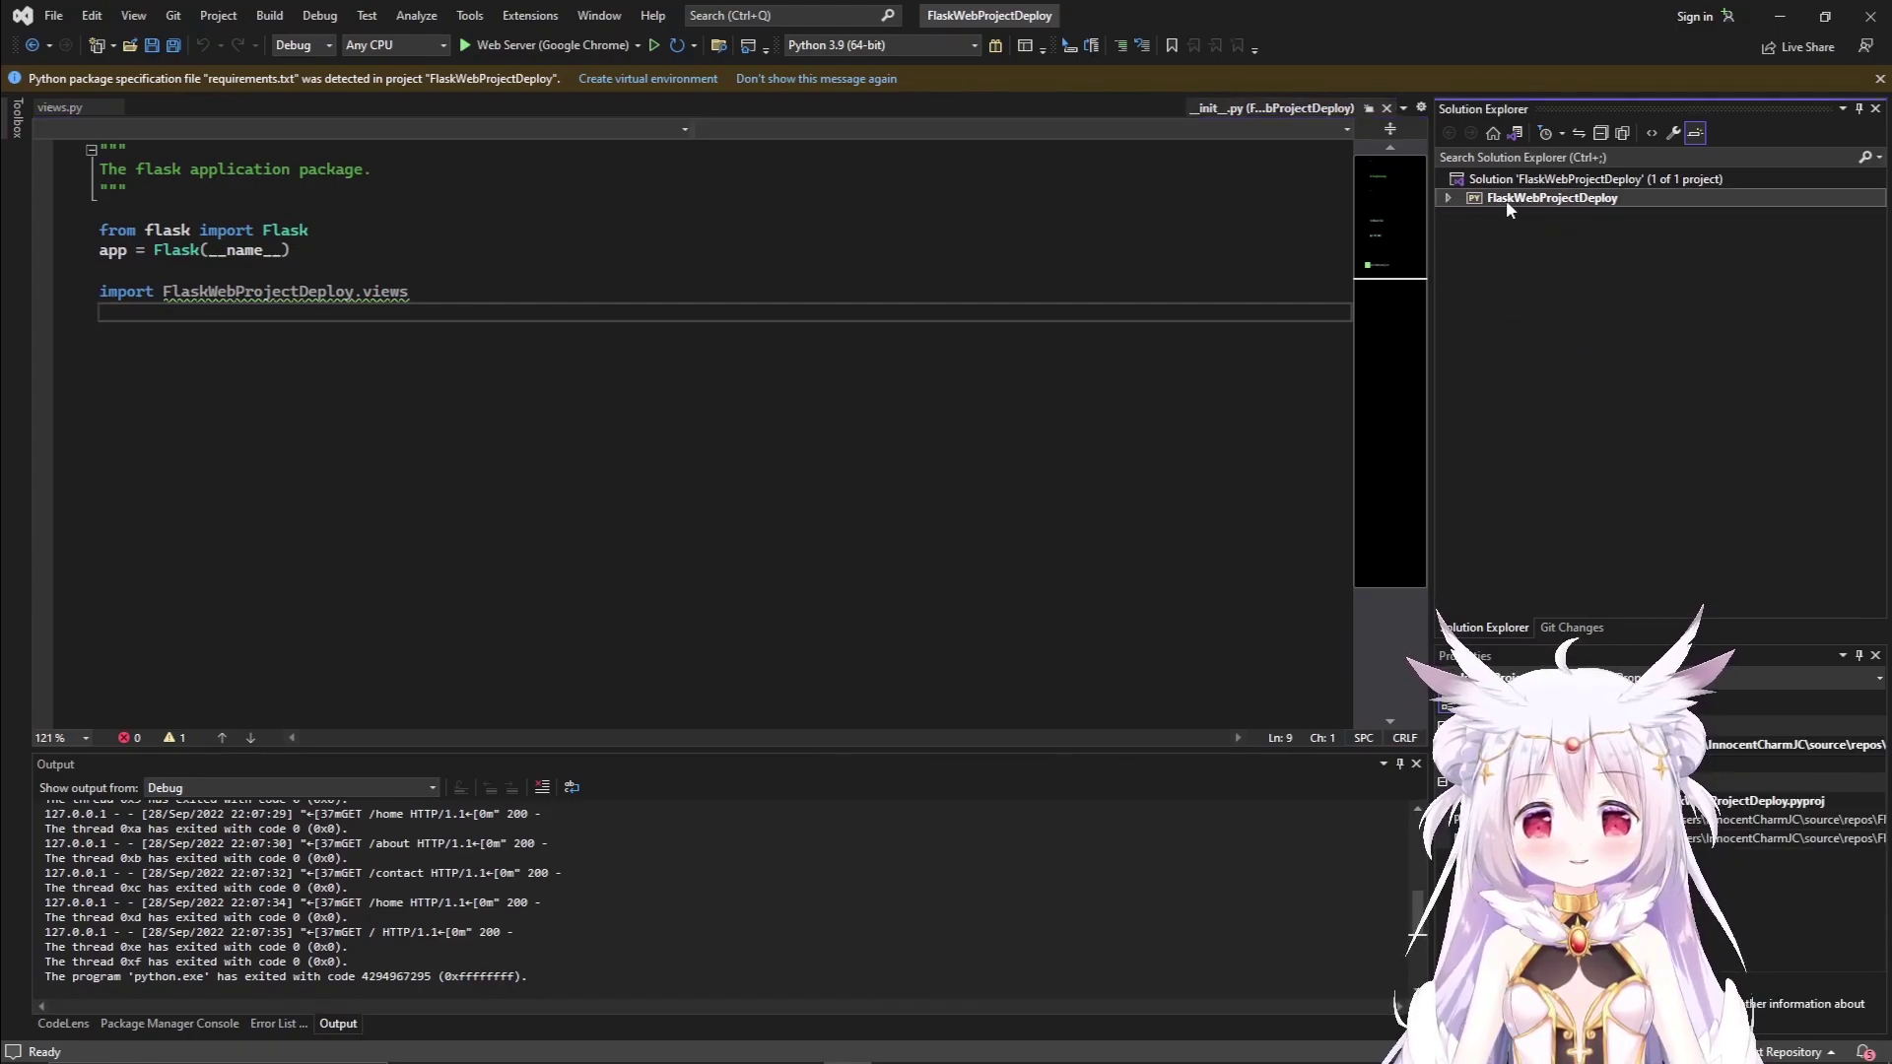
{"action": "left_click", "coordinate": [1449, 198]}
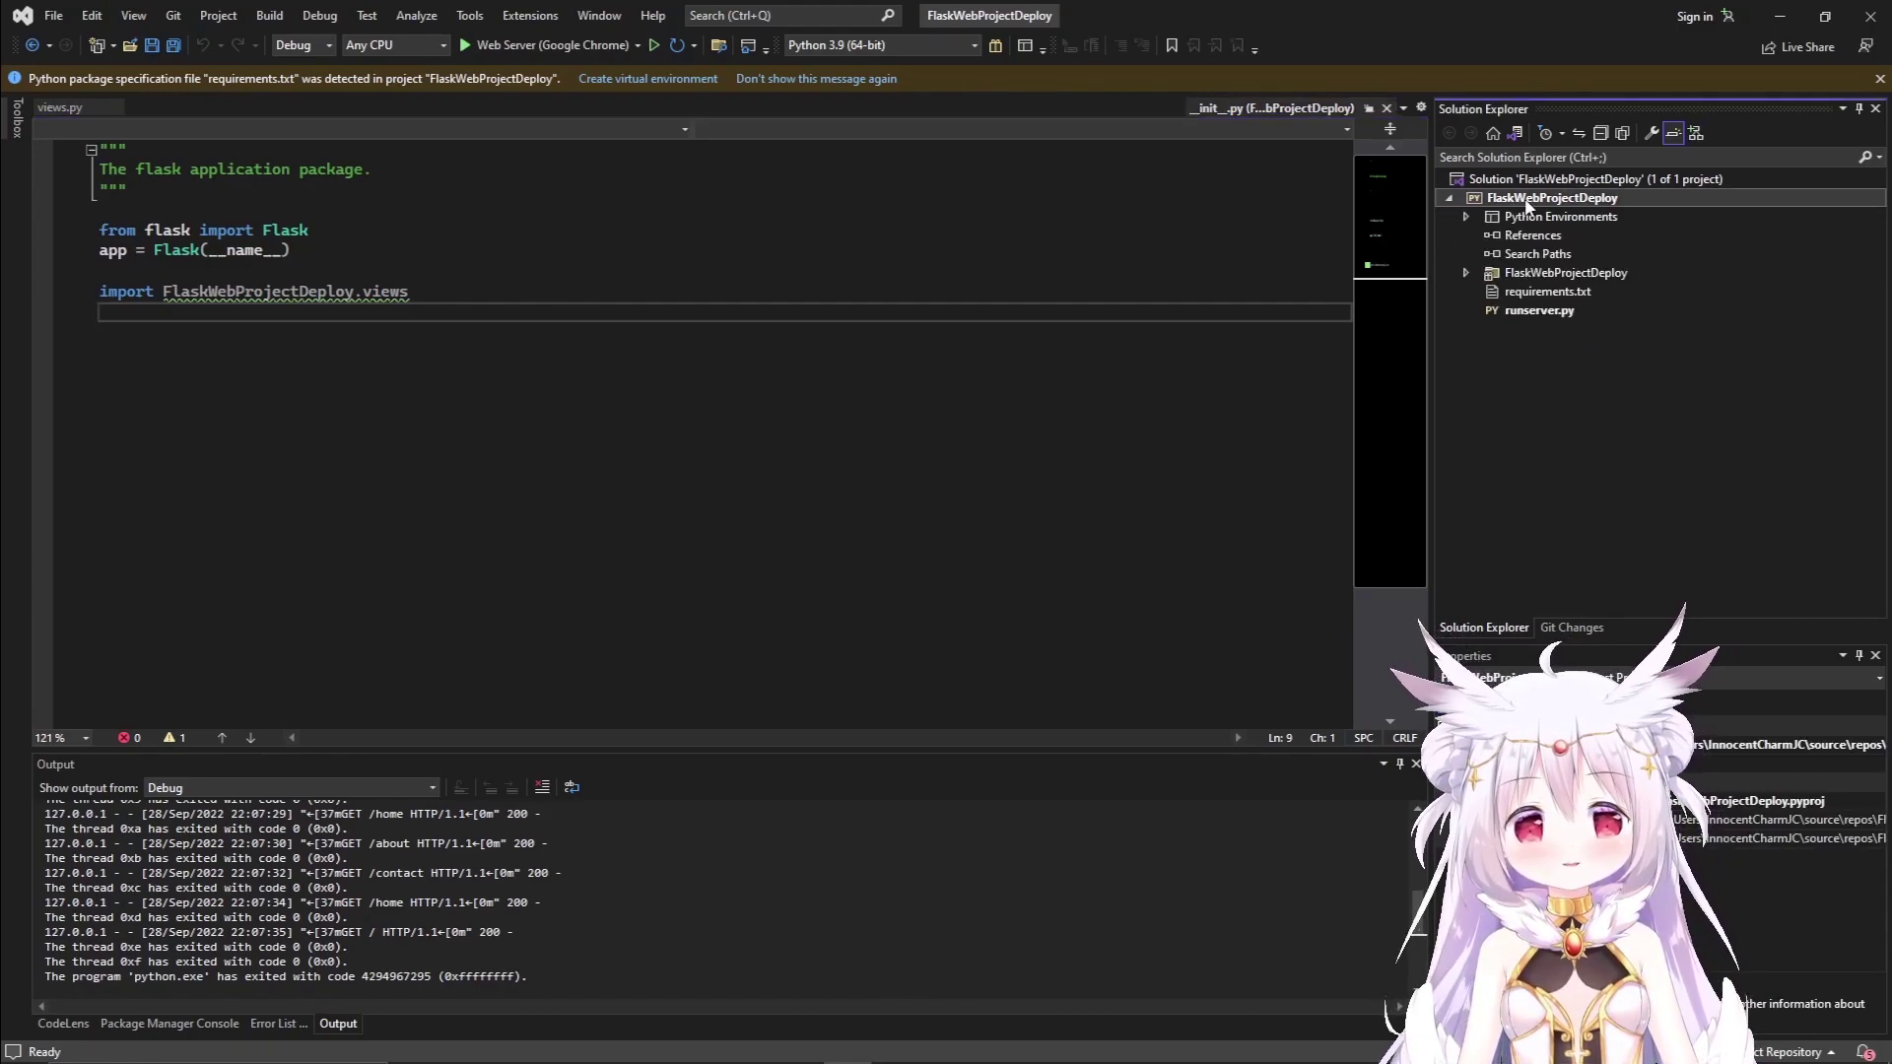
{"action": "right_click", "coordinate": [1527, 204]}
{"action": "left_click", "coordinate": [1566, 234]}
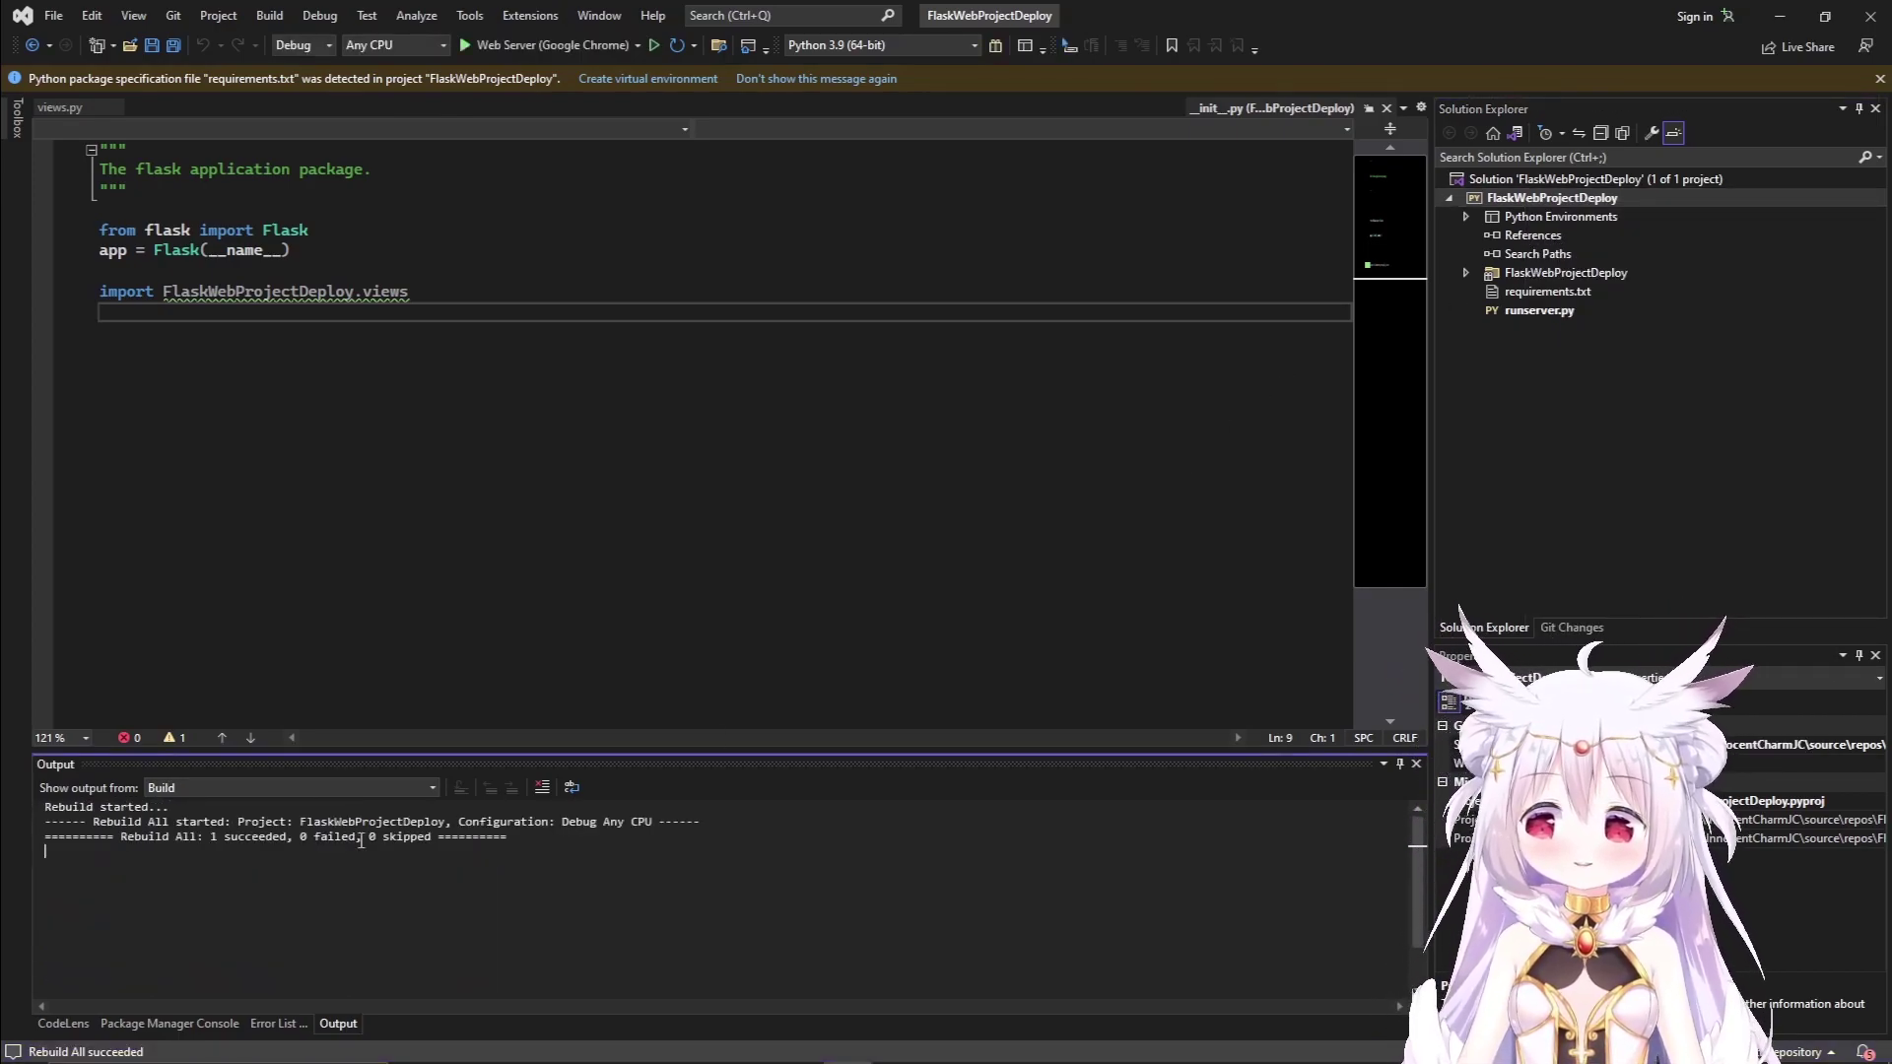
Choose Publish for the project and dismiss the Python publishing notice.
{"action": "right_click", "coordinate": [1574, 203]}
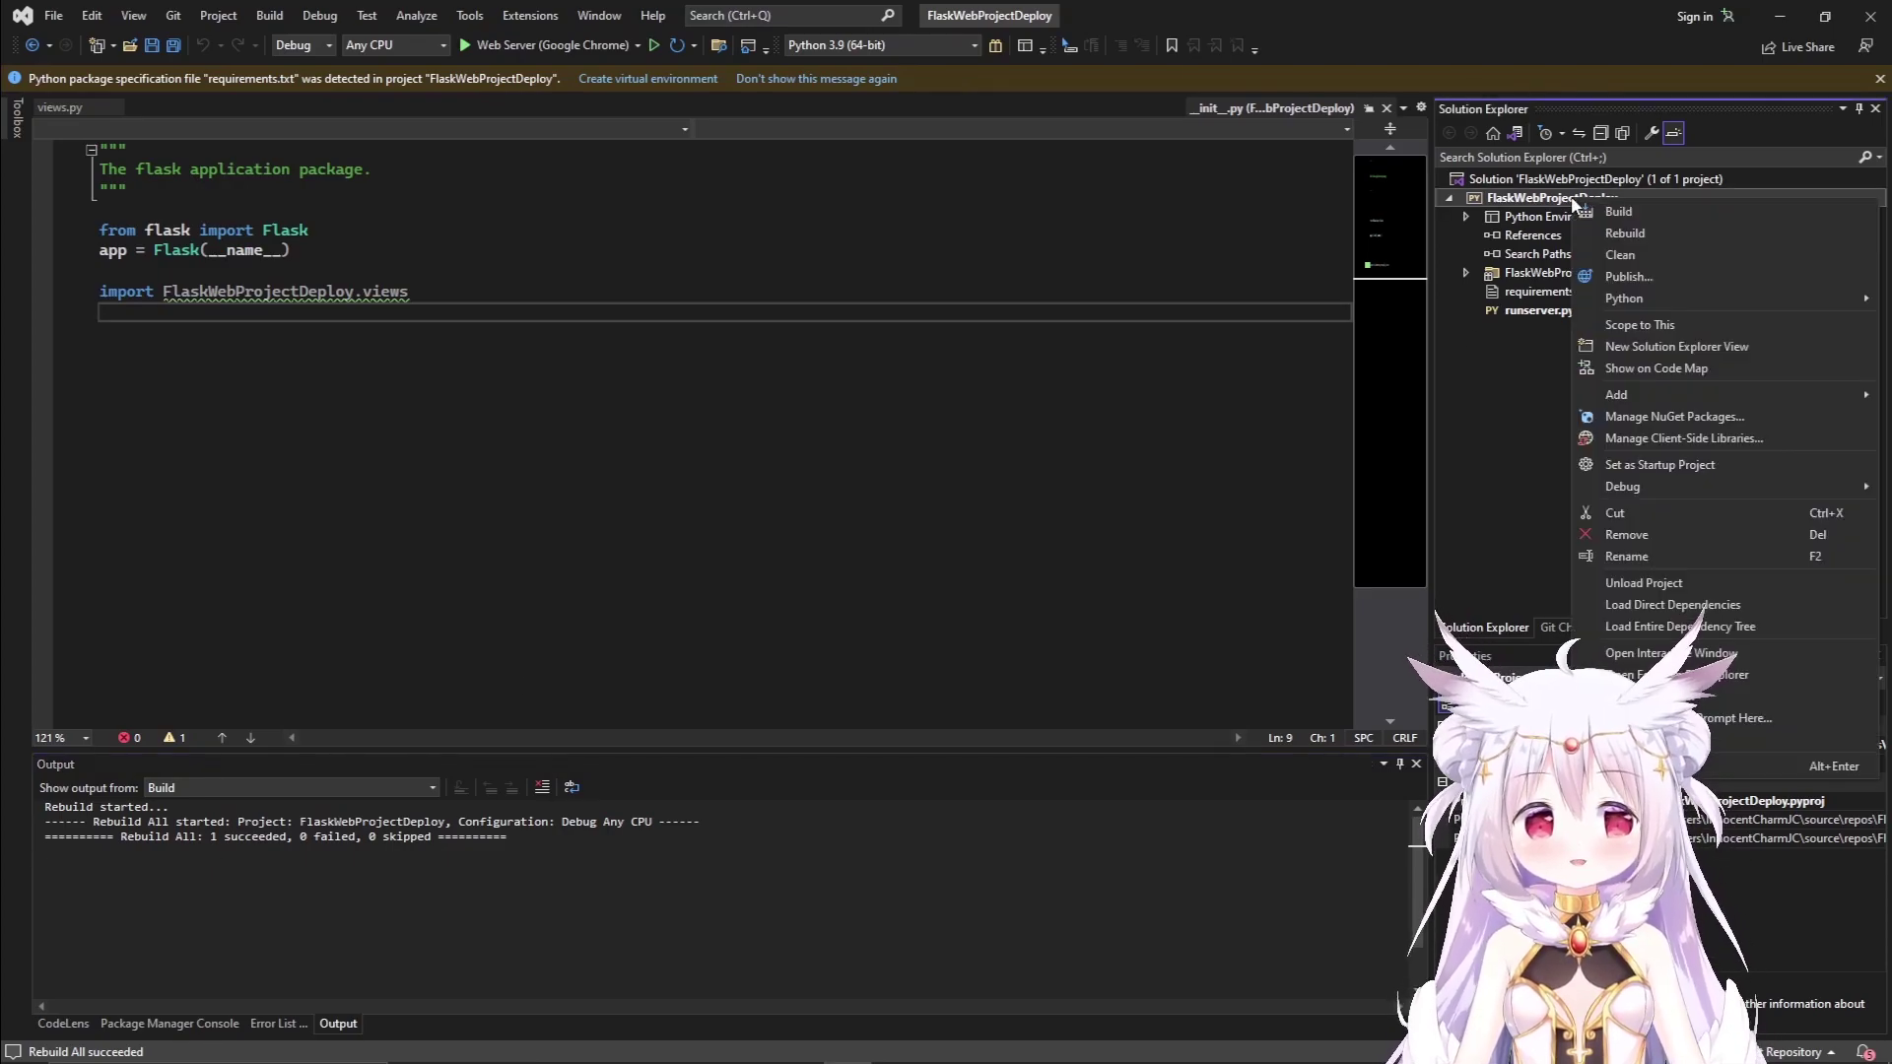
{"action": "left_click", "coordinate": [1629, 276]}
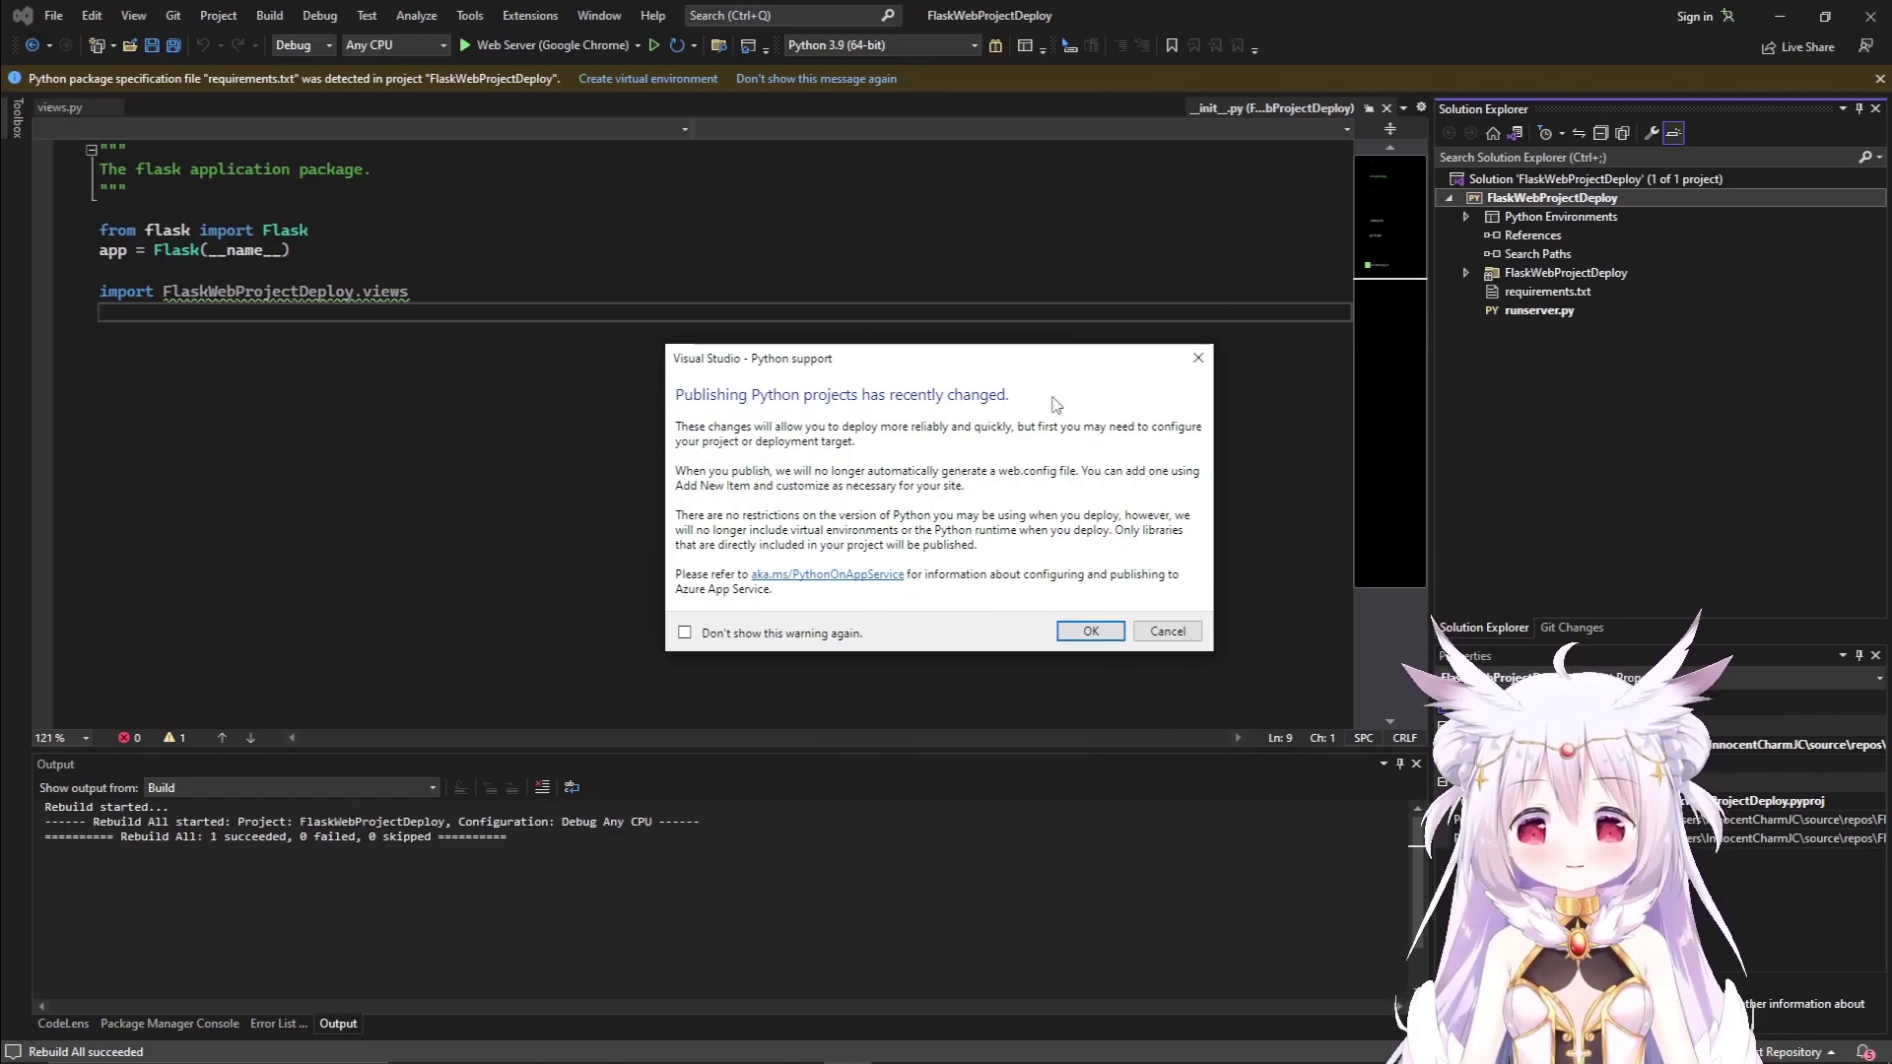
{"action": "left_click", "coordinate": [1088, 629]}
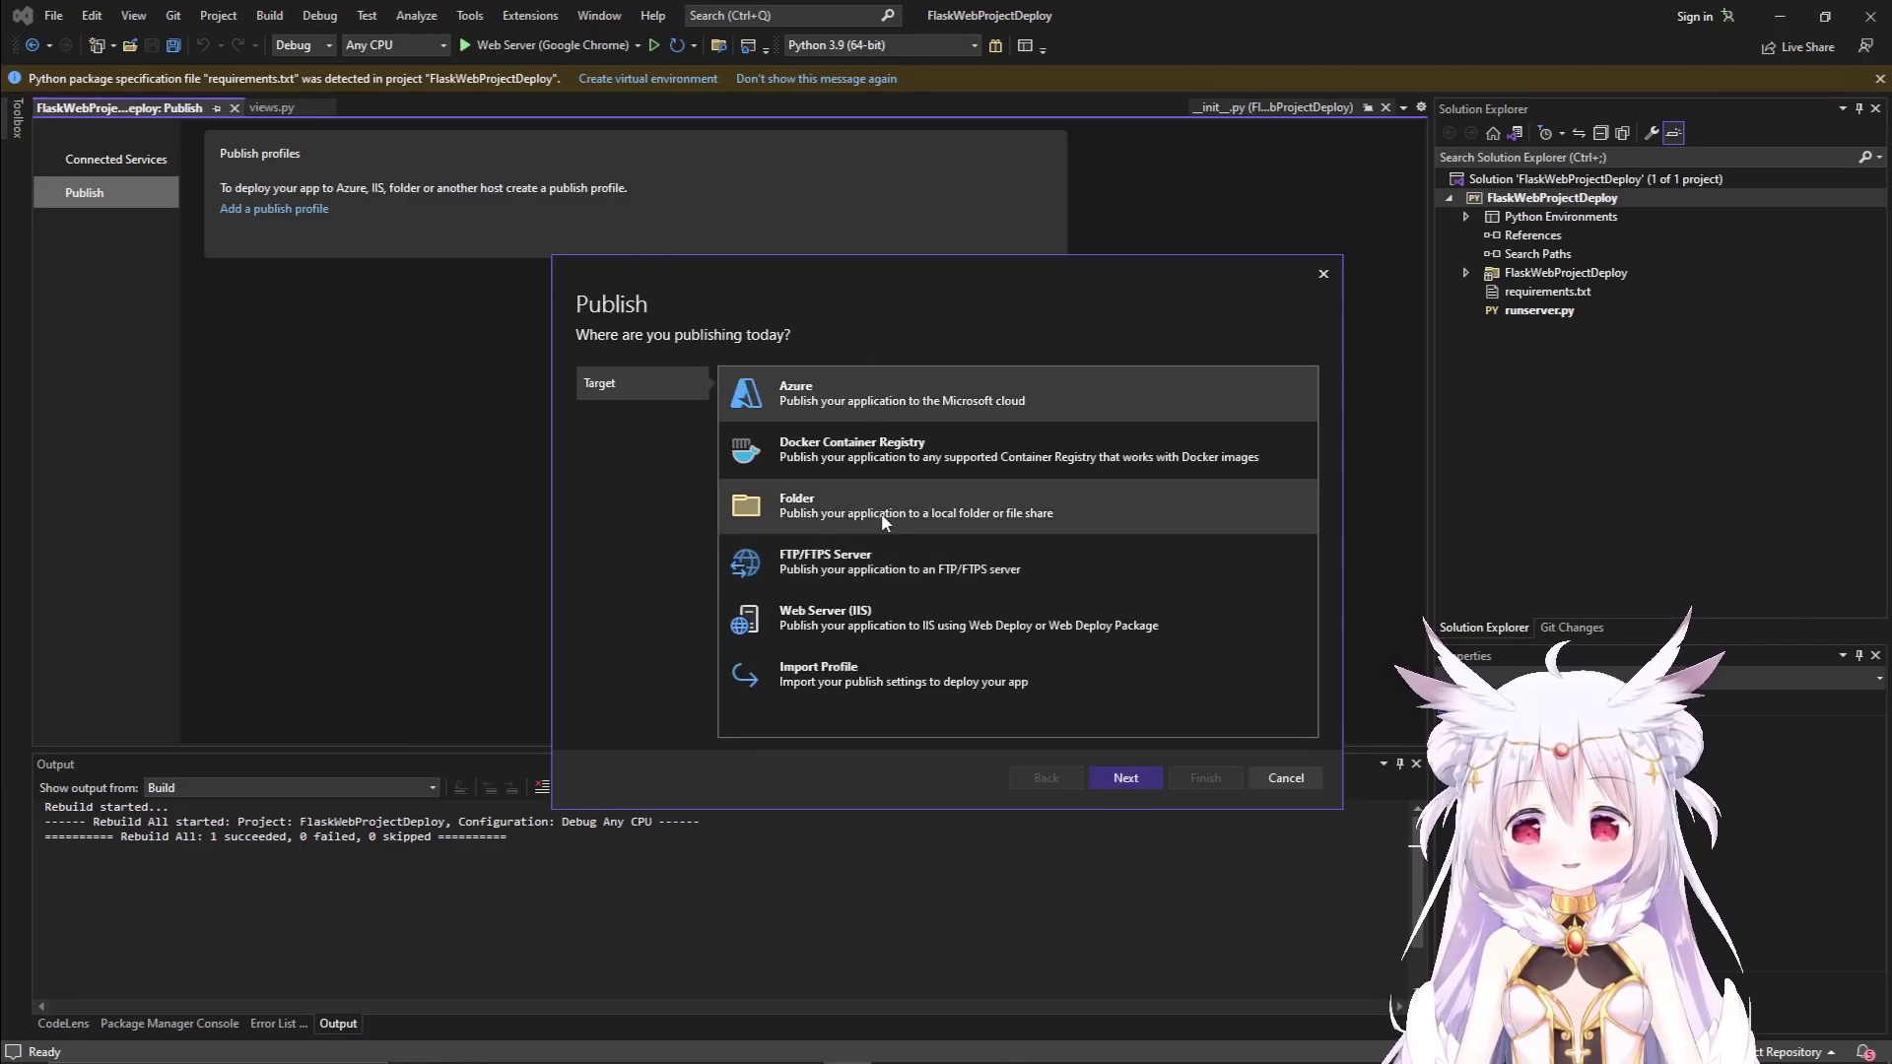
Choose a Folder publish target located at Desktop\Deploy.
{"action": "left_click", "coordinate": [952, 511]}
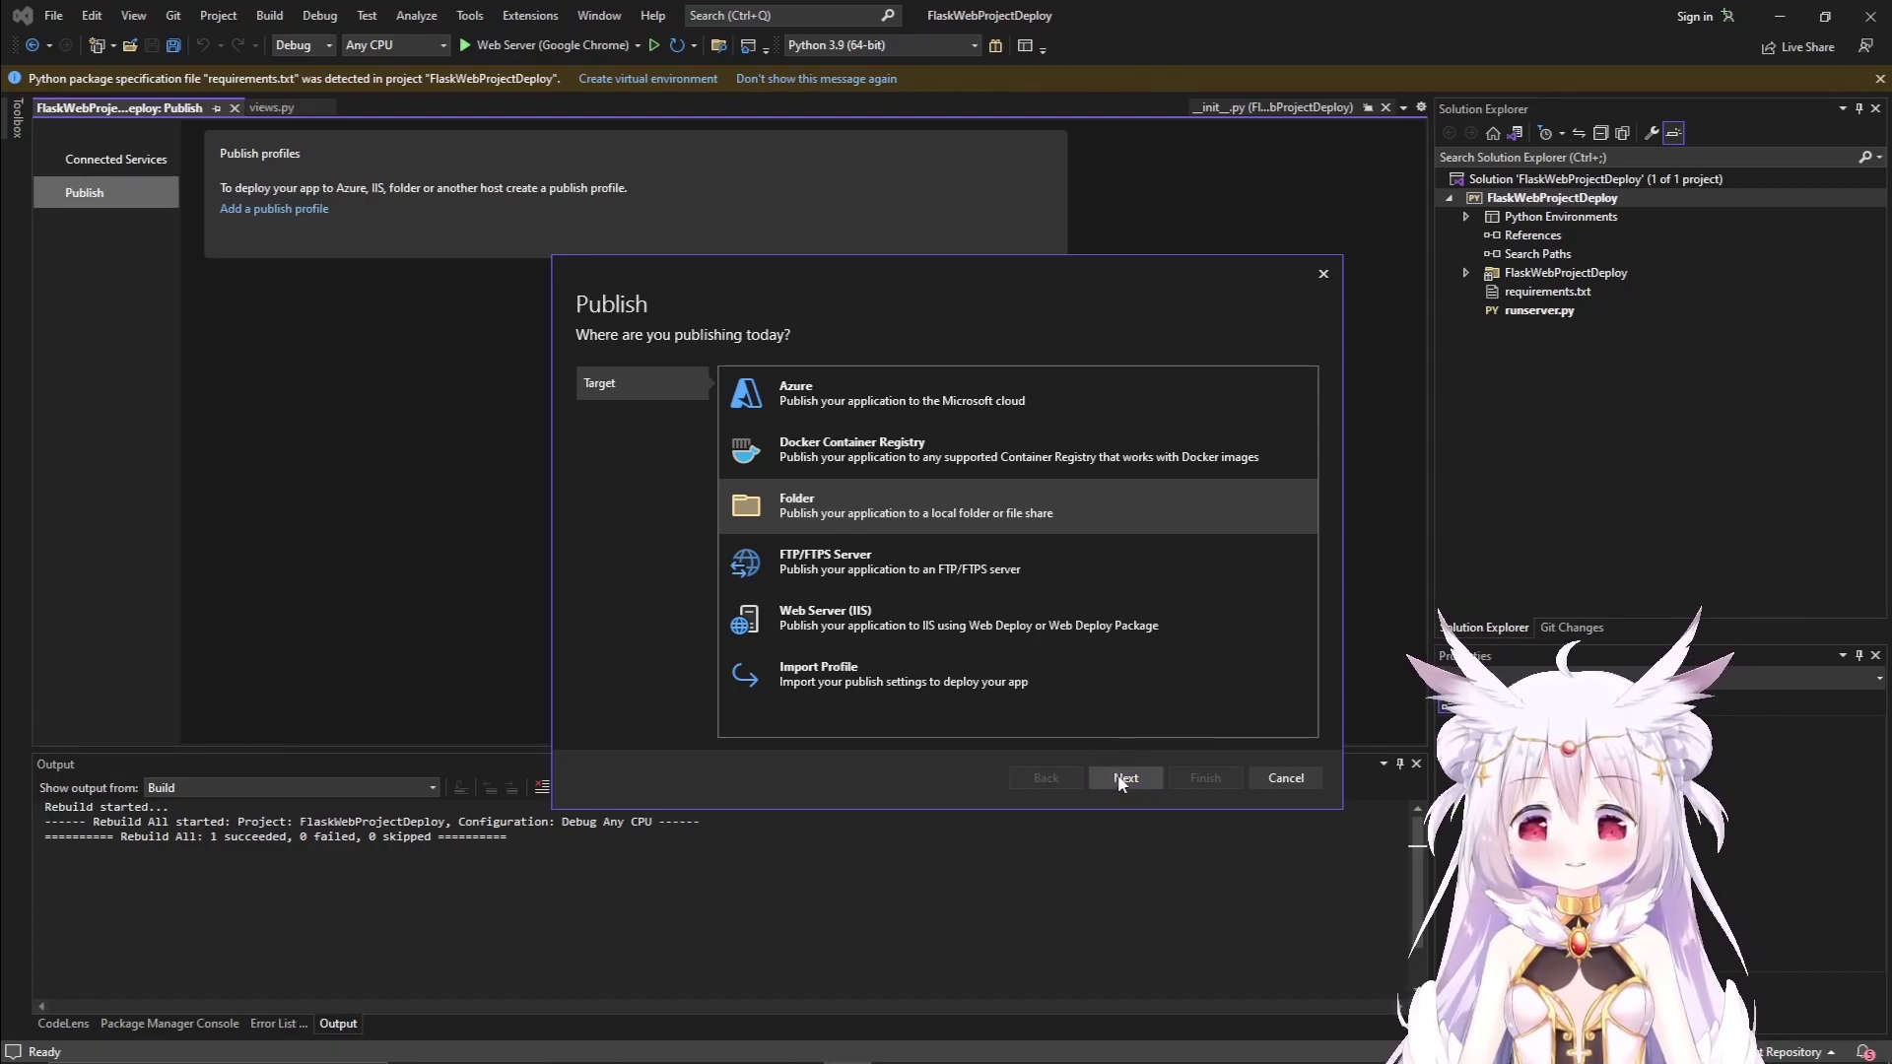
{"action": "left_click", "coordinate": [1125, 776]}
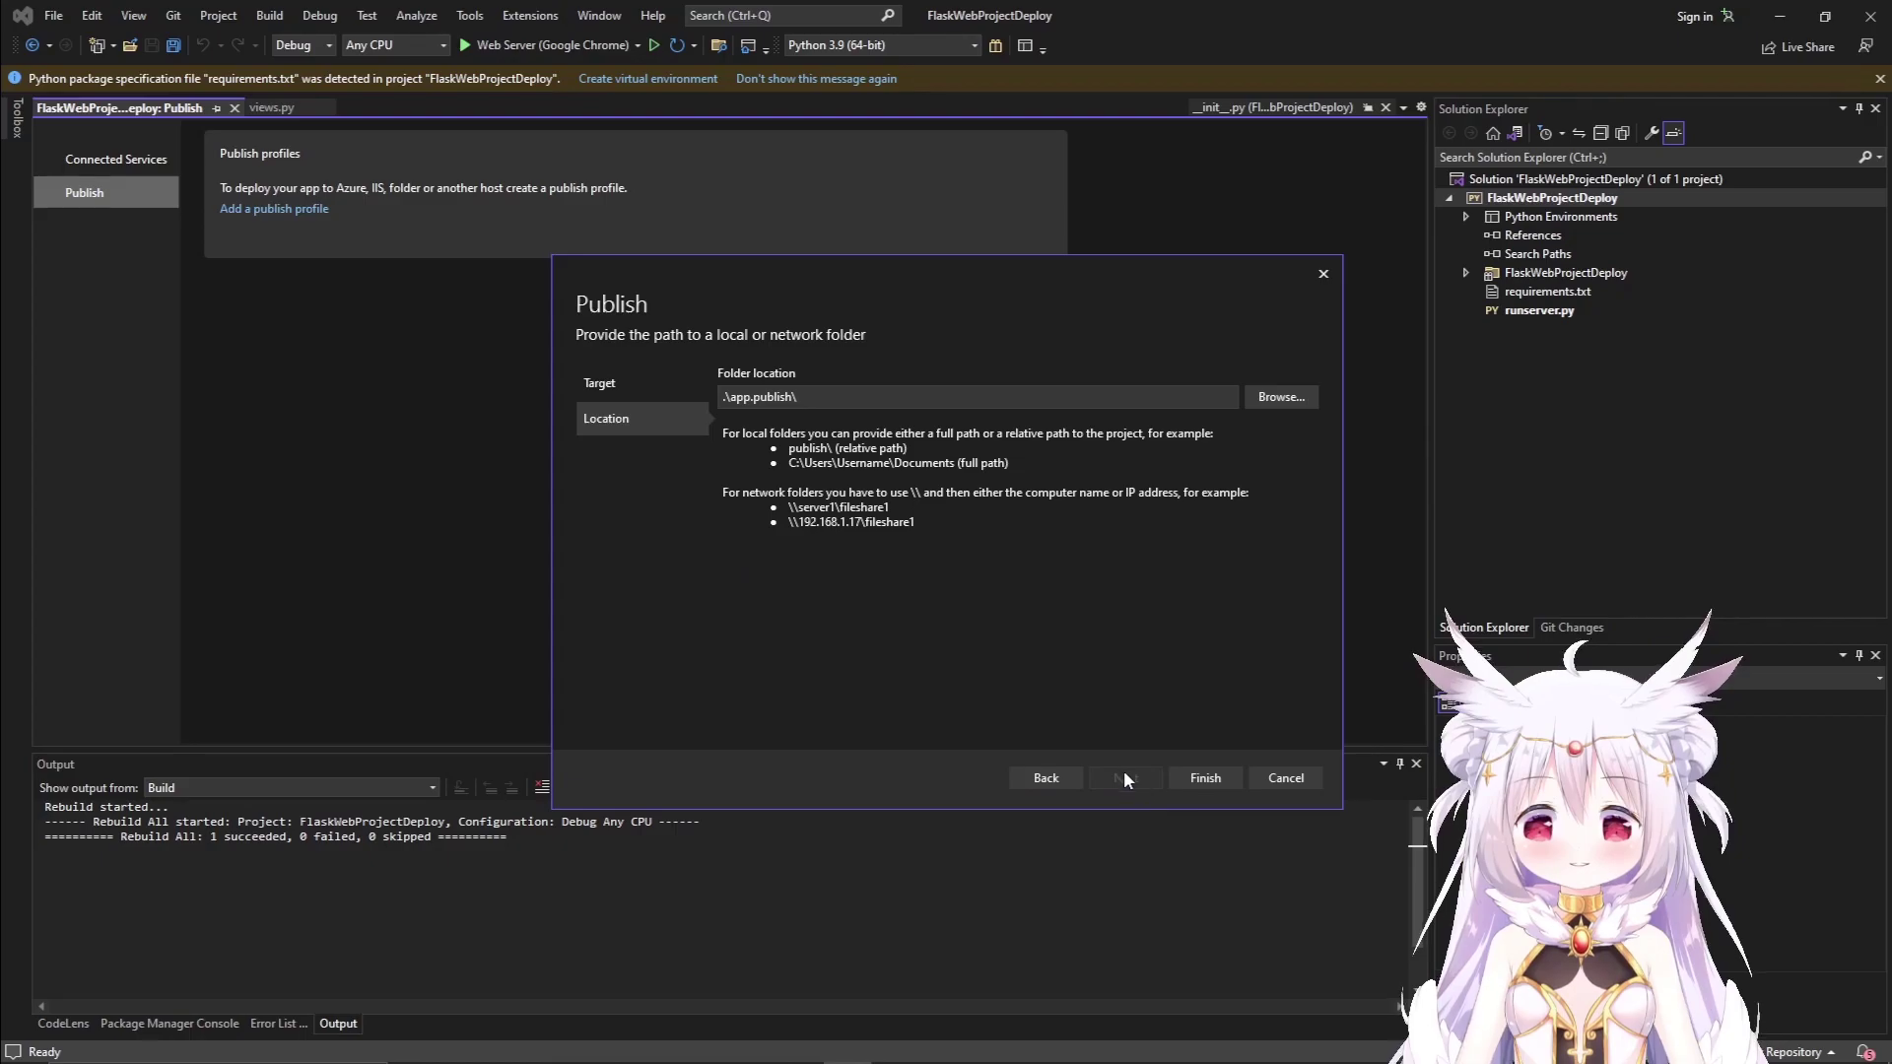
{"action": "left_click", "coordinate": [854, 394]}
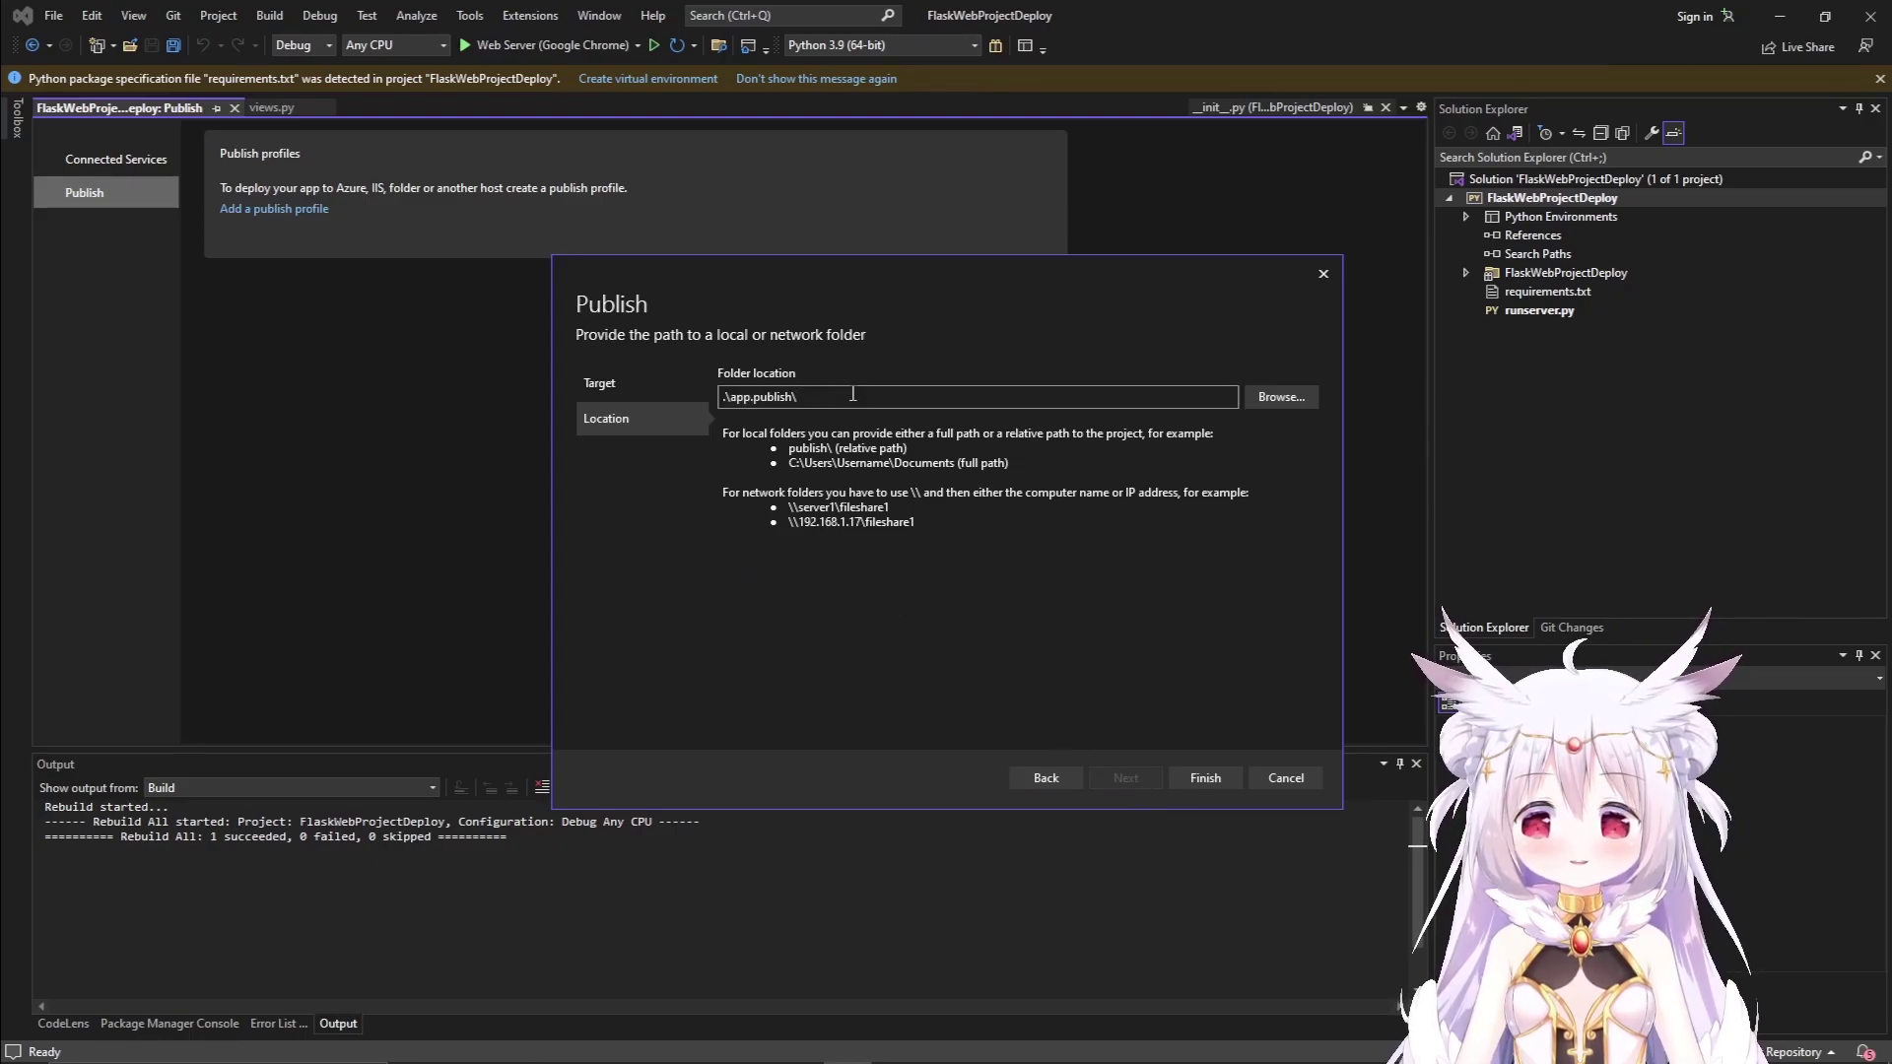
{"action": "left_click_drag", "start_coordinate": [729, 397], "coordinate": [794, 397]}
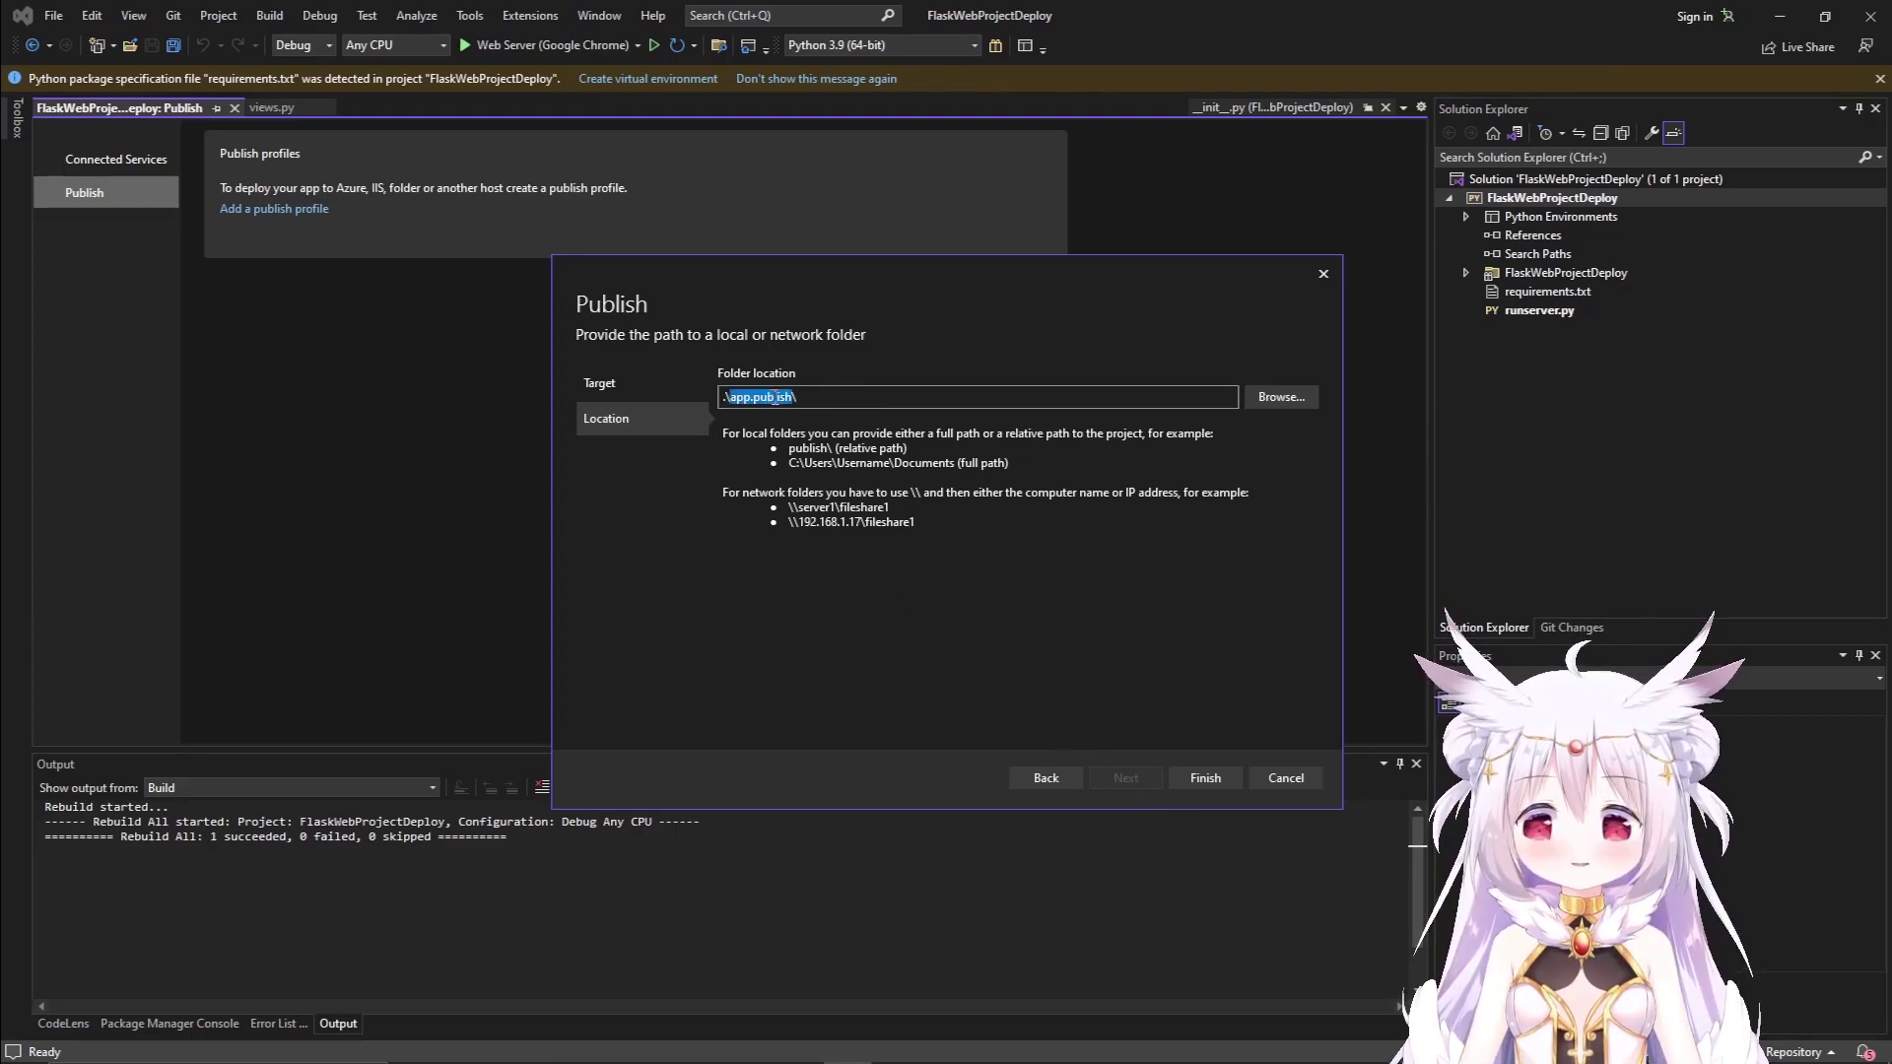
{"action": "left_click", "coordinate": [1271, 398]}
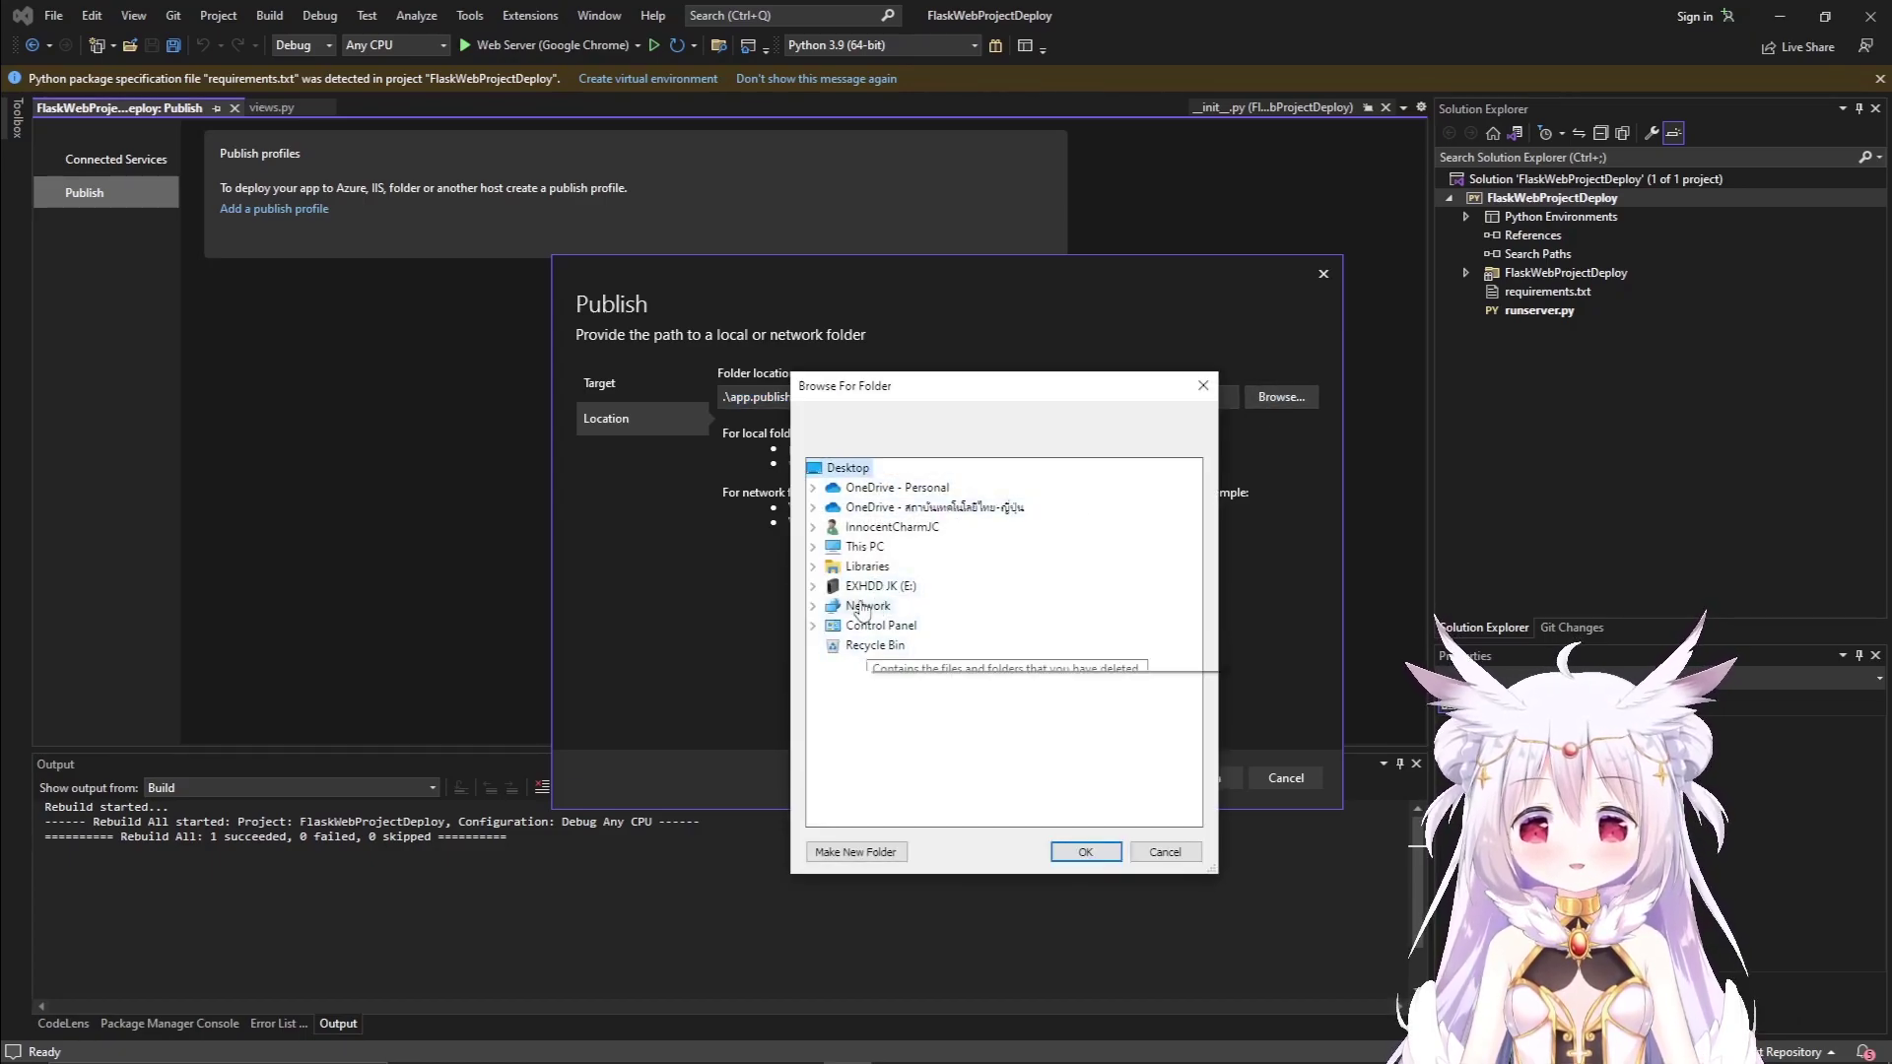
{"action": "double_click", "coordinate": [861, 545]}
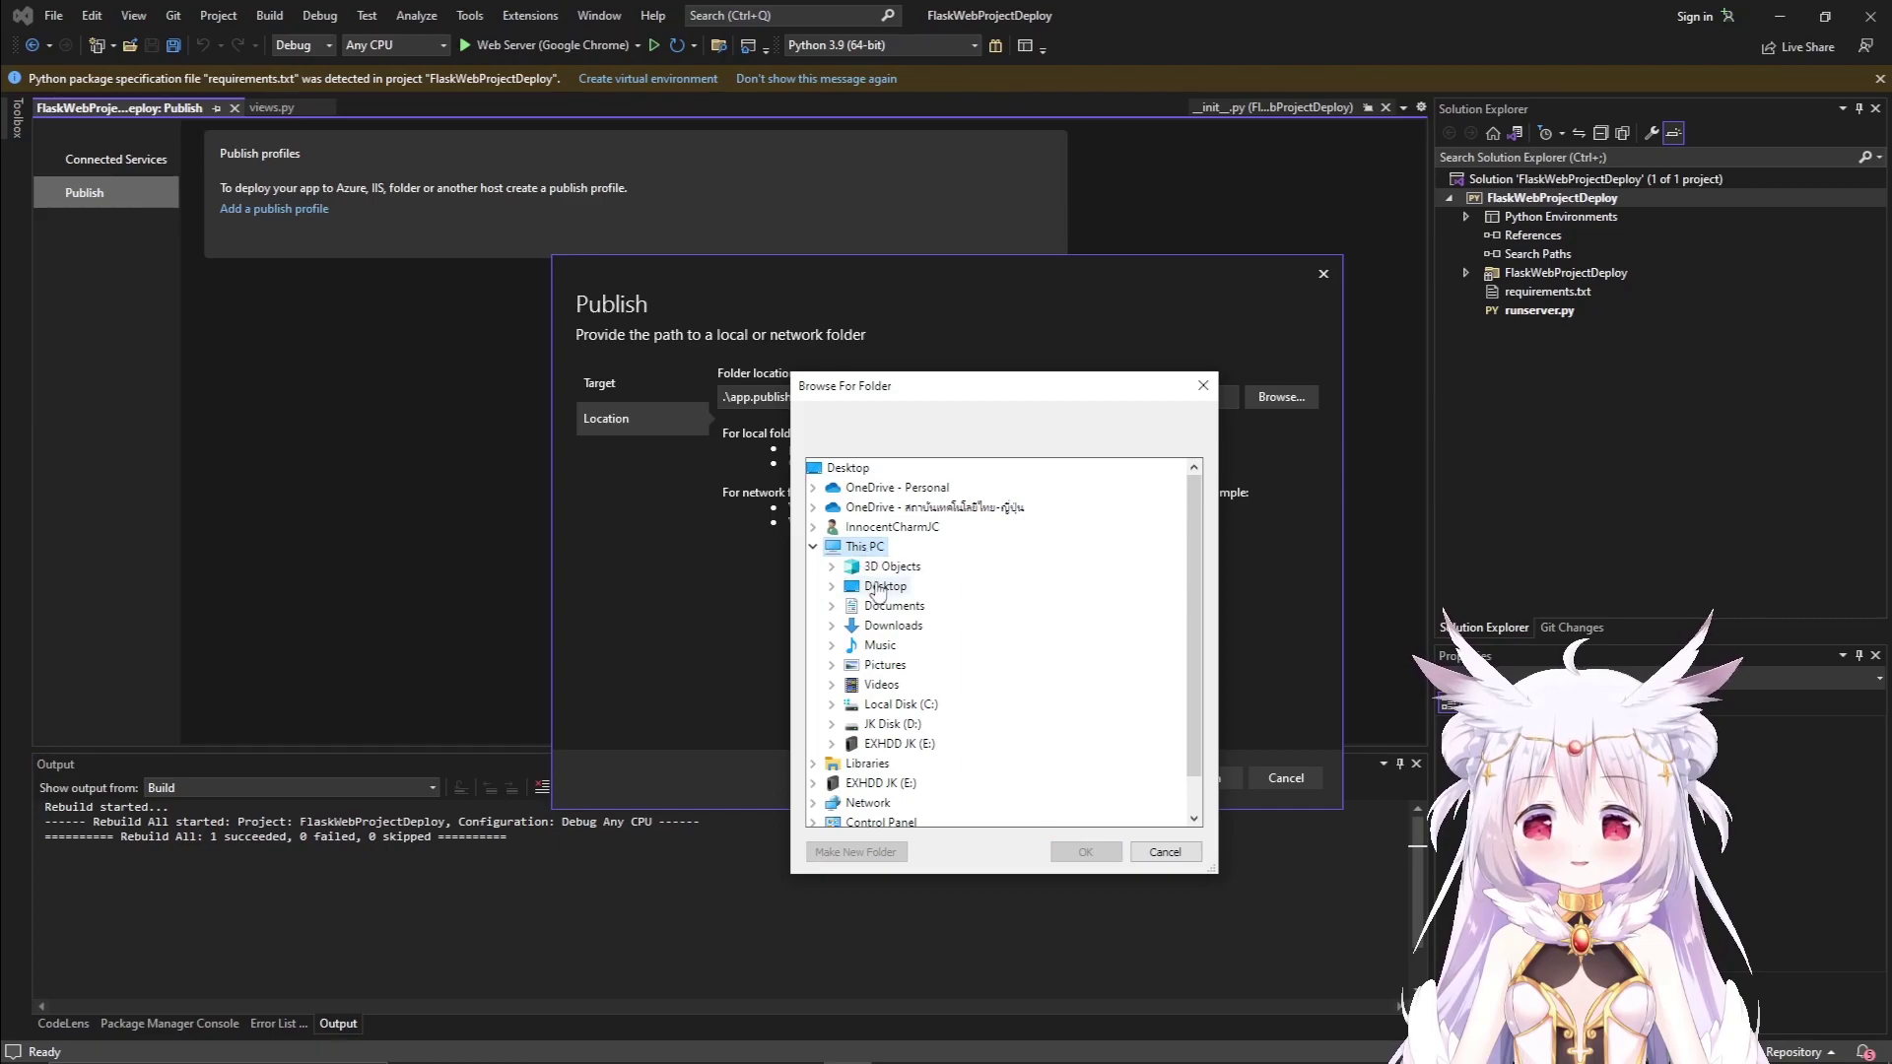
{"action": "left_click", "coordinate": [880, 587]}
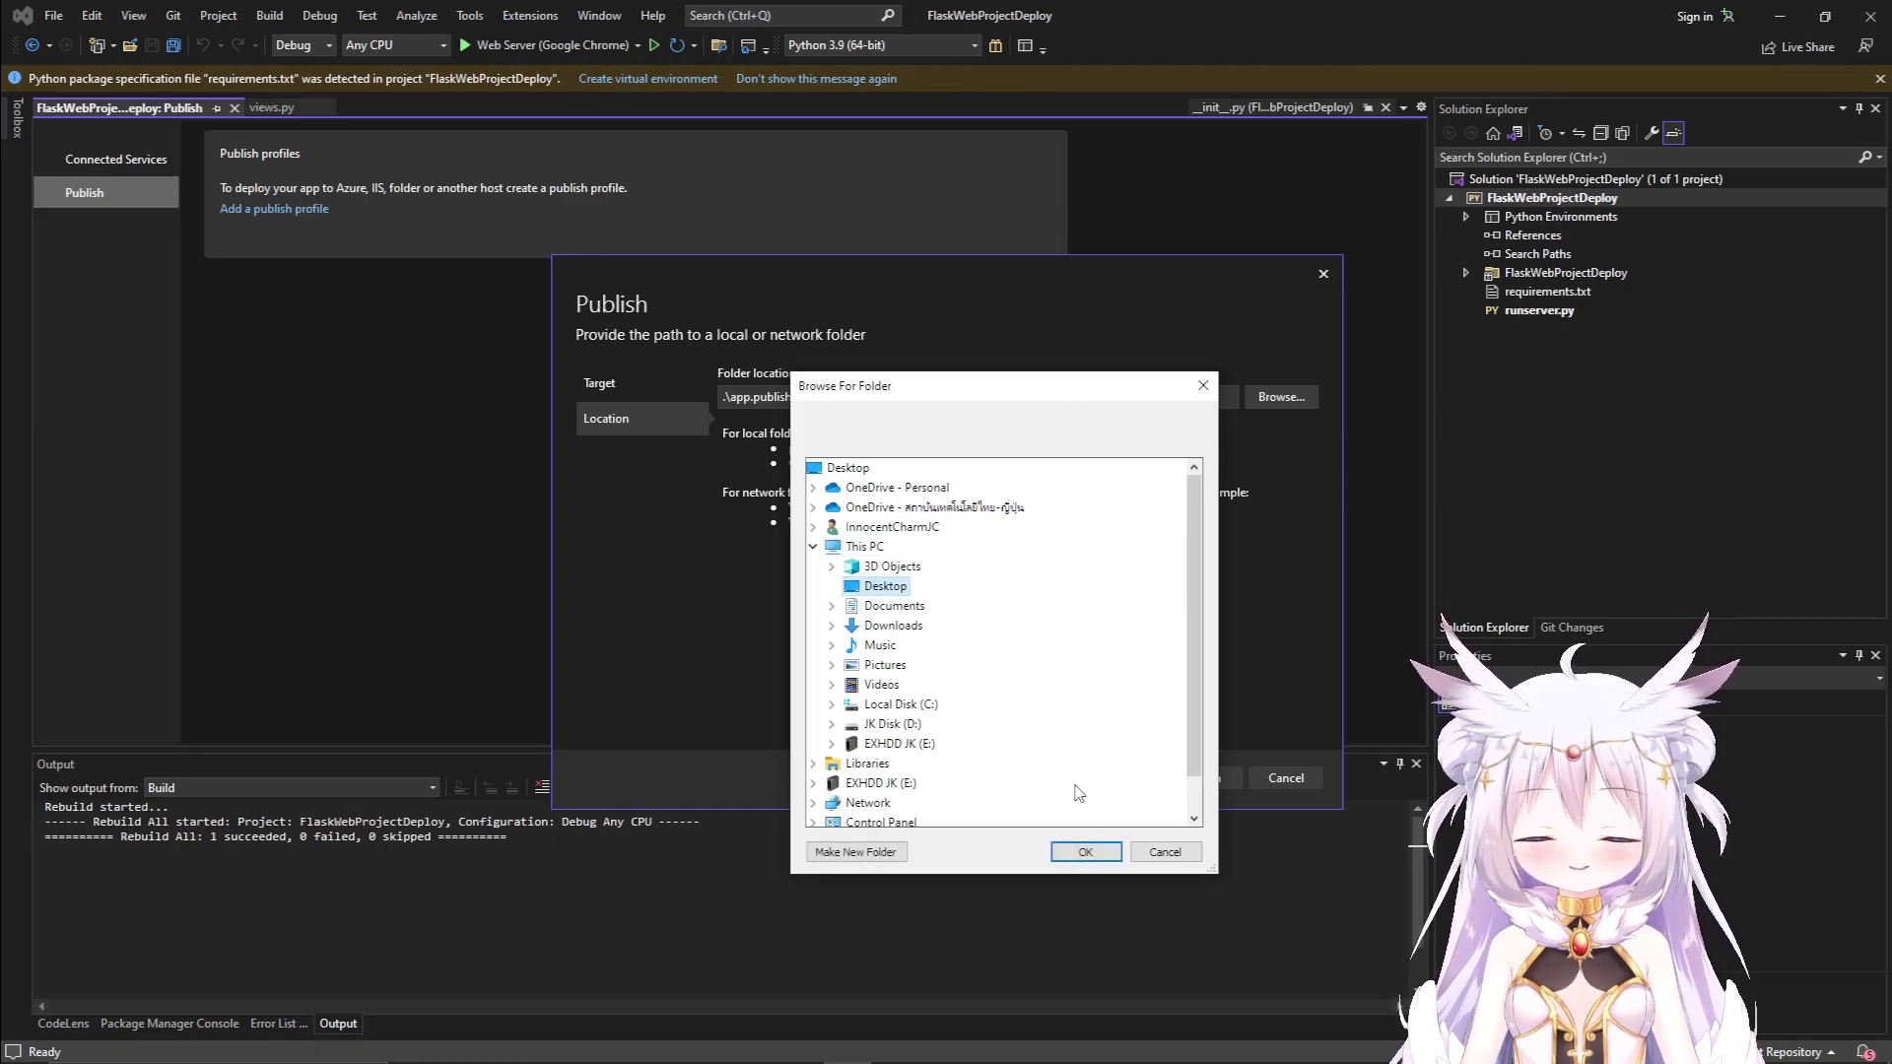
{"action": "left_click", "coordinate": [1084, 851]}
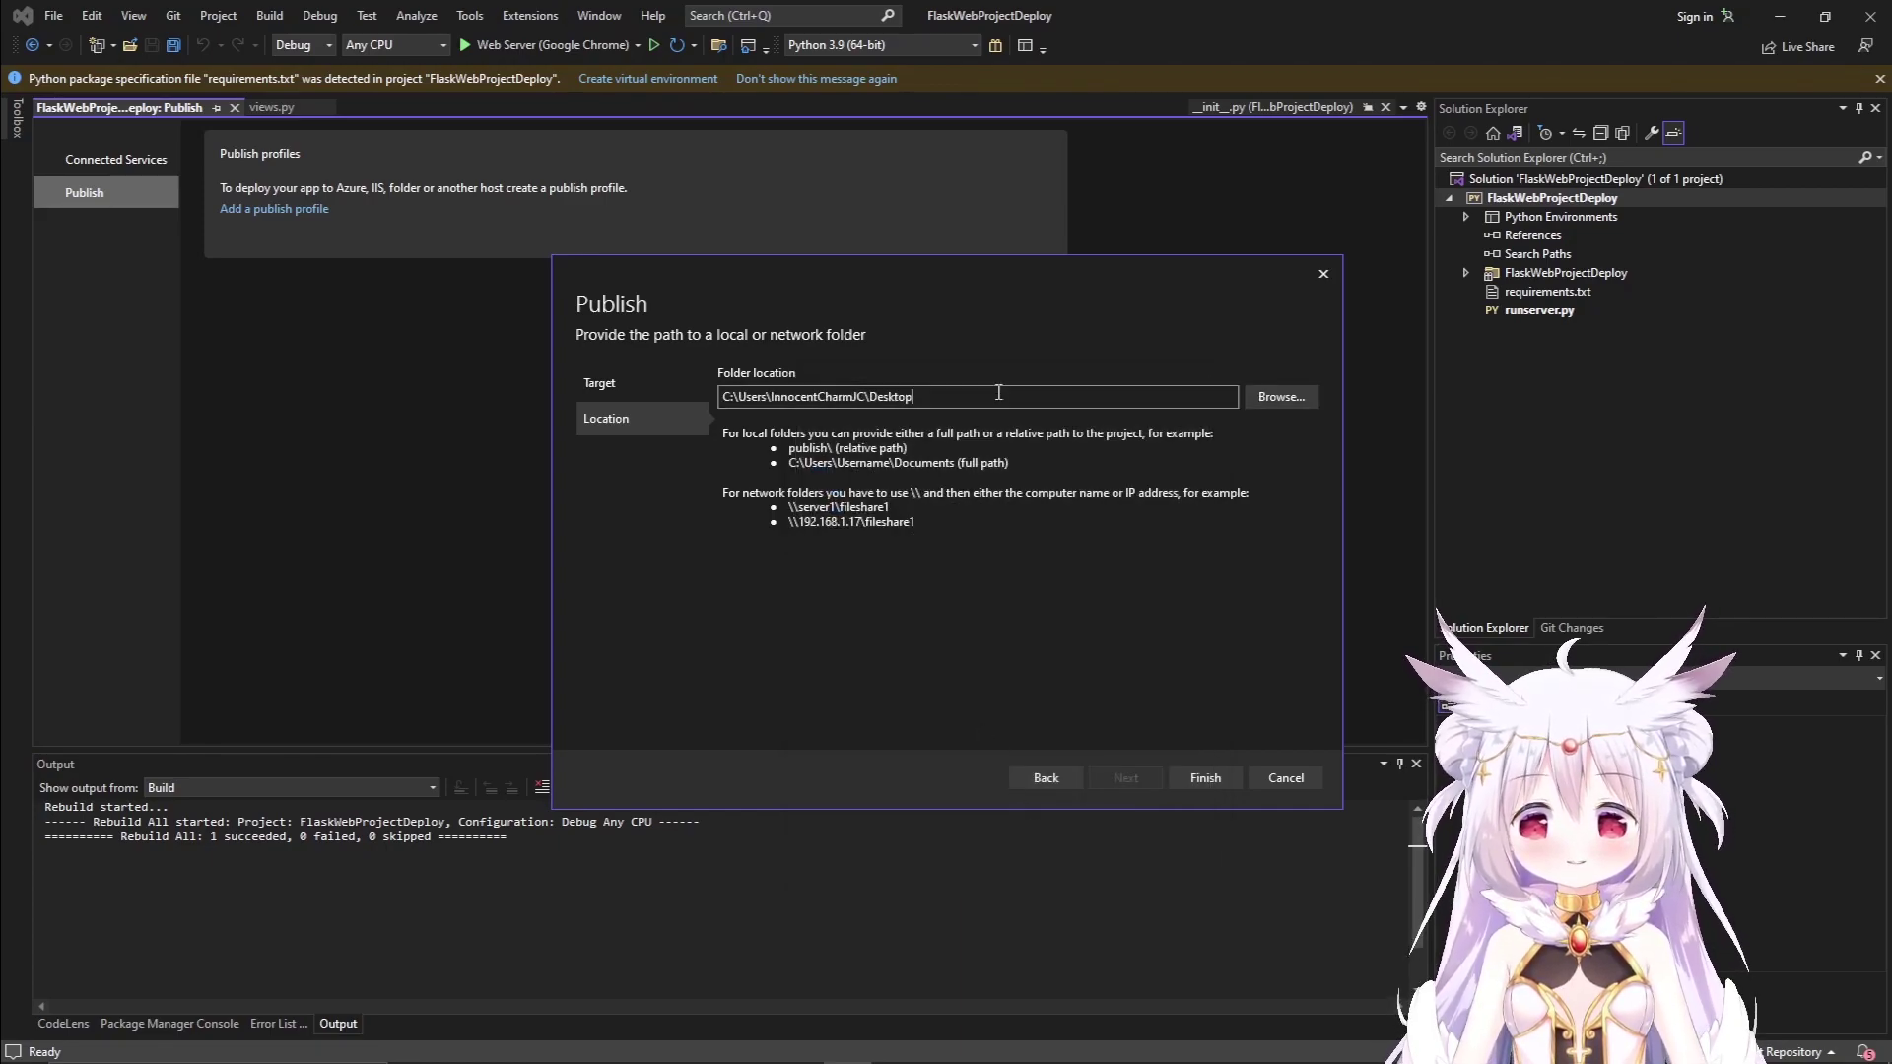
{"action": "type", "text": "\\"}
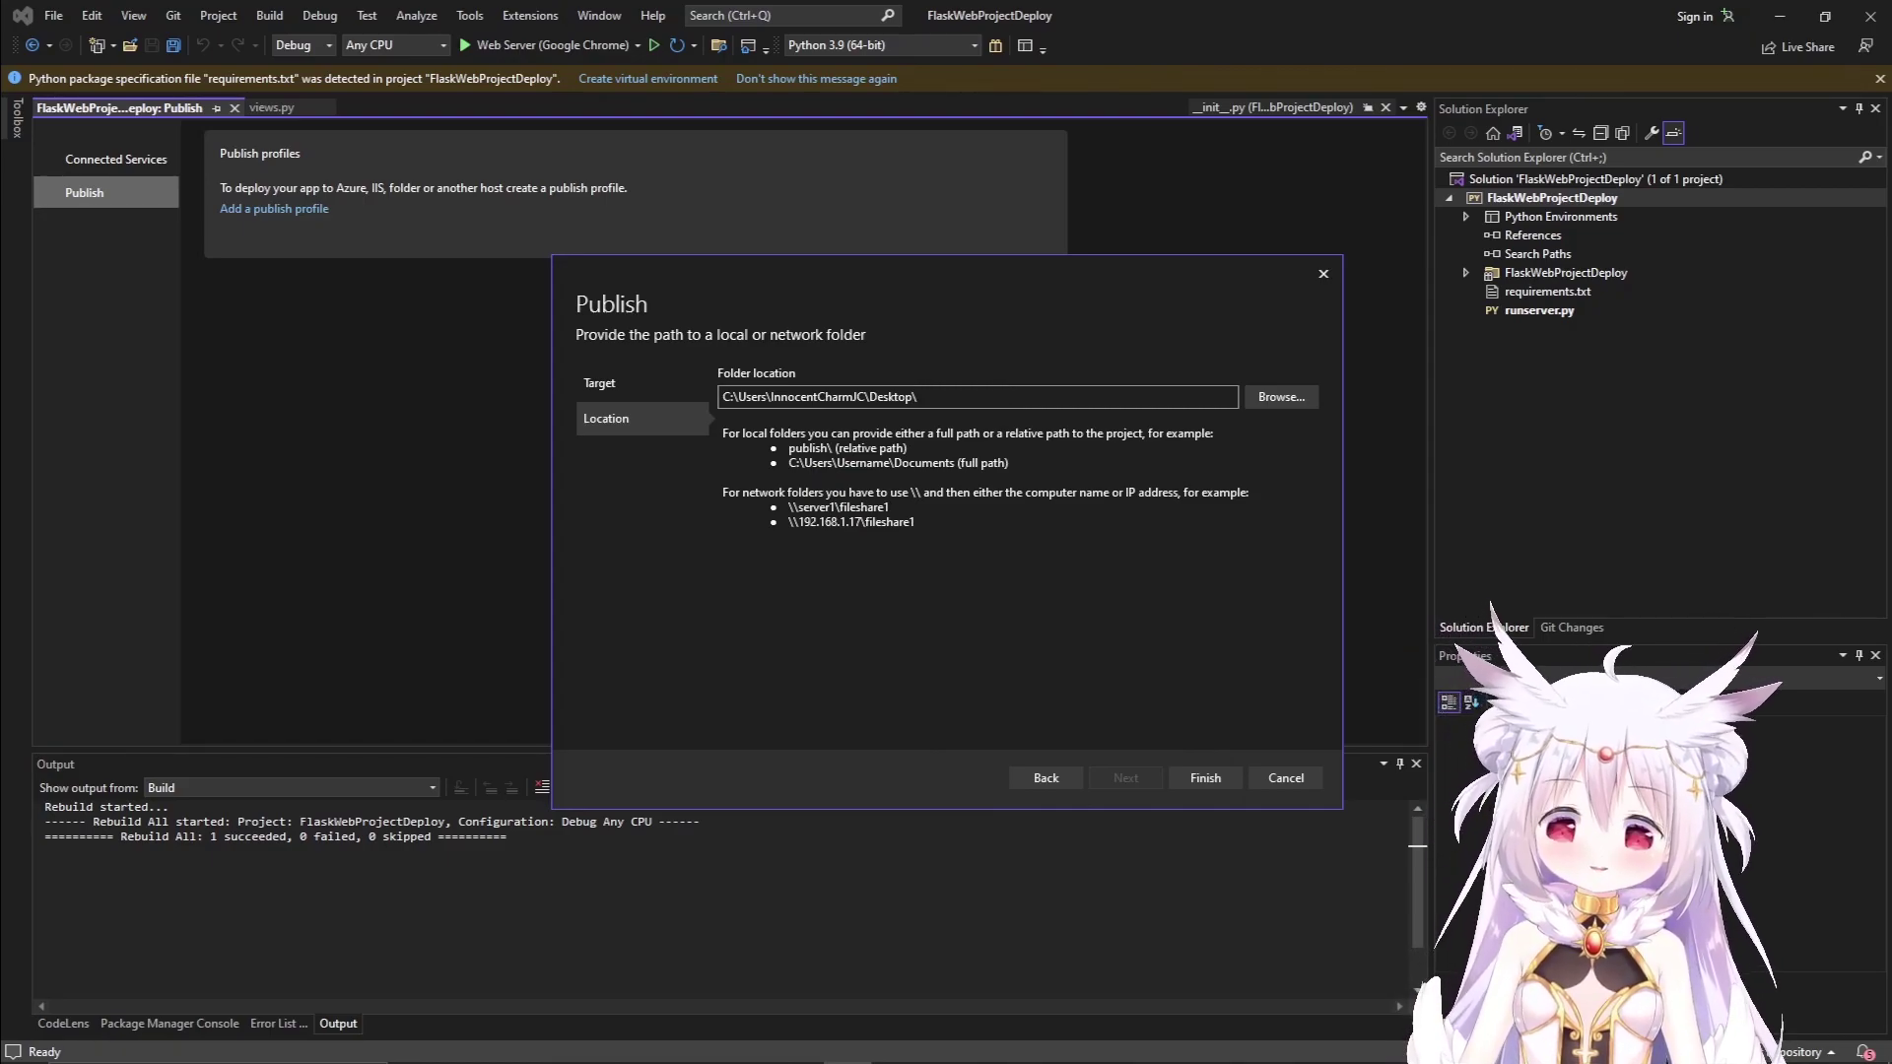
{"action": "type", "text": "Deploy"}
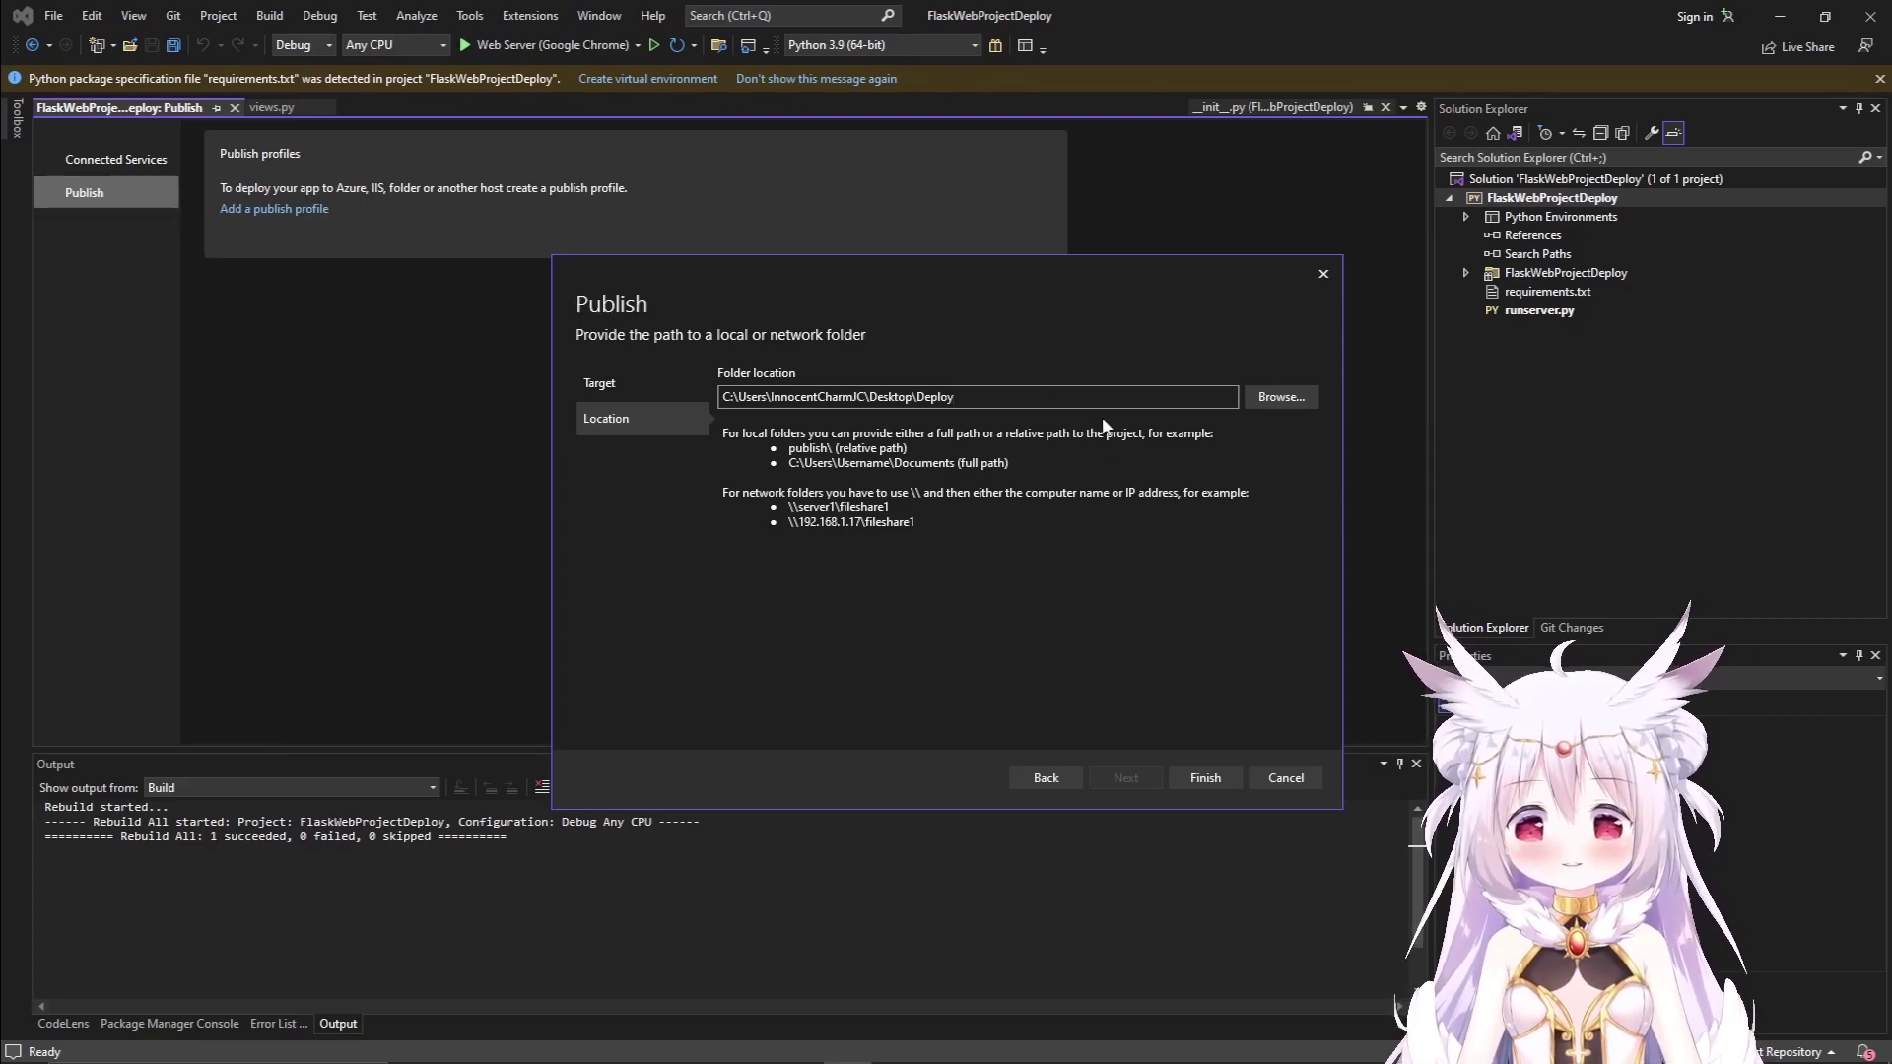
Finish creating FolderProfile.pubxml and close the progress window.
{"action": "left_click", "coordinate": [1206, 777]}
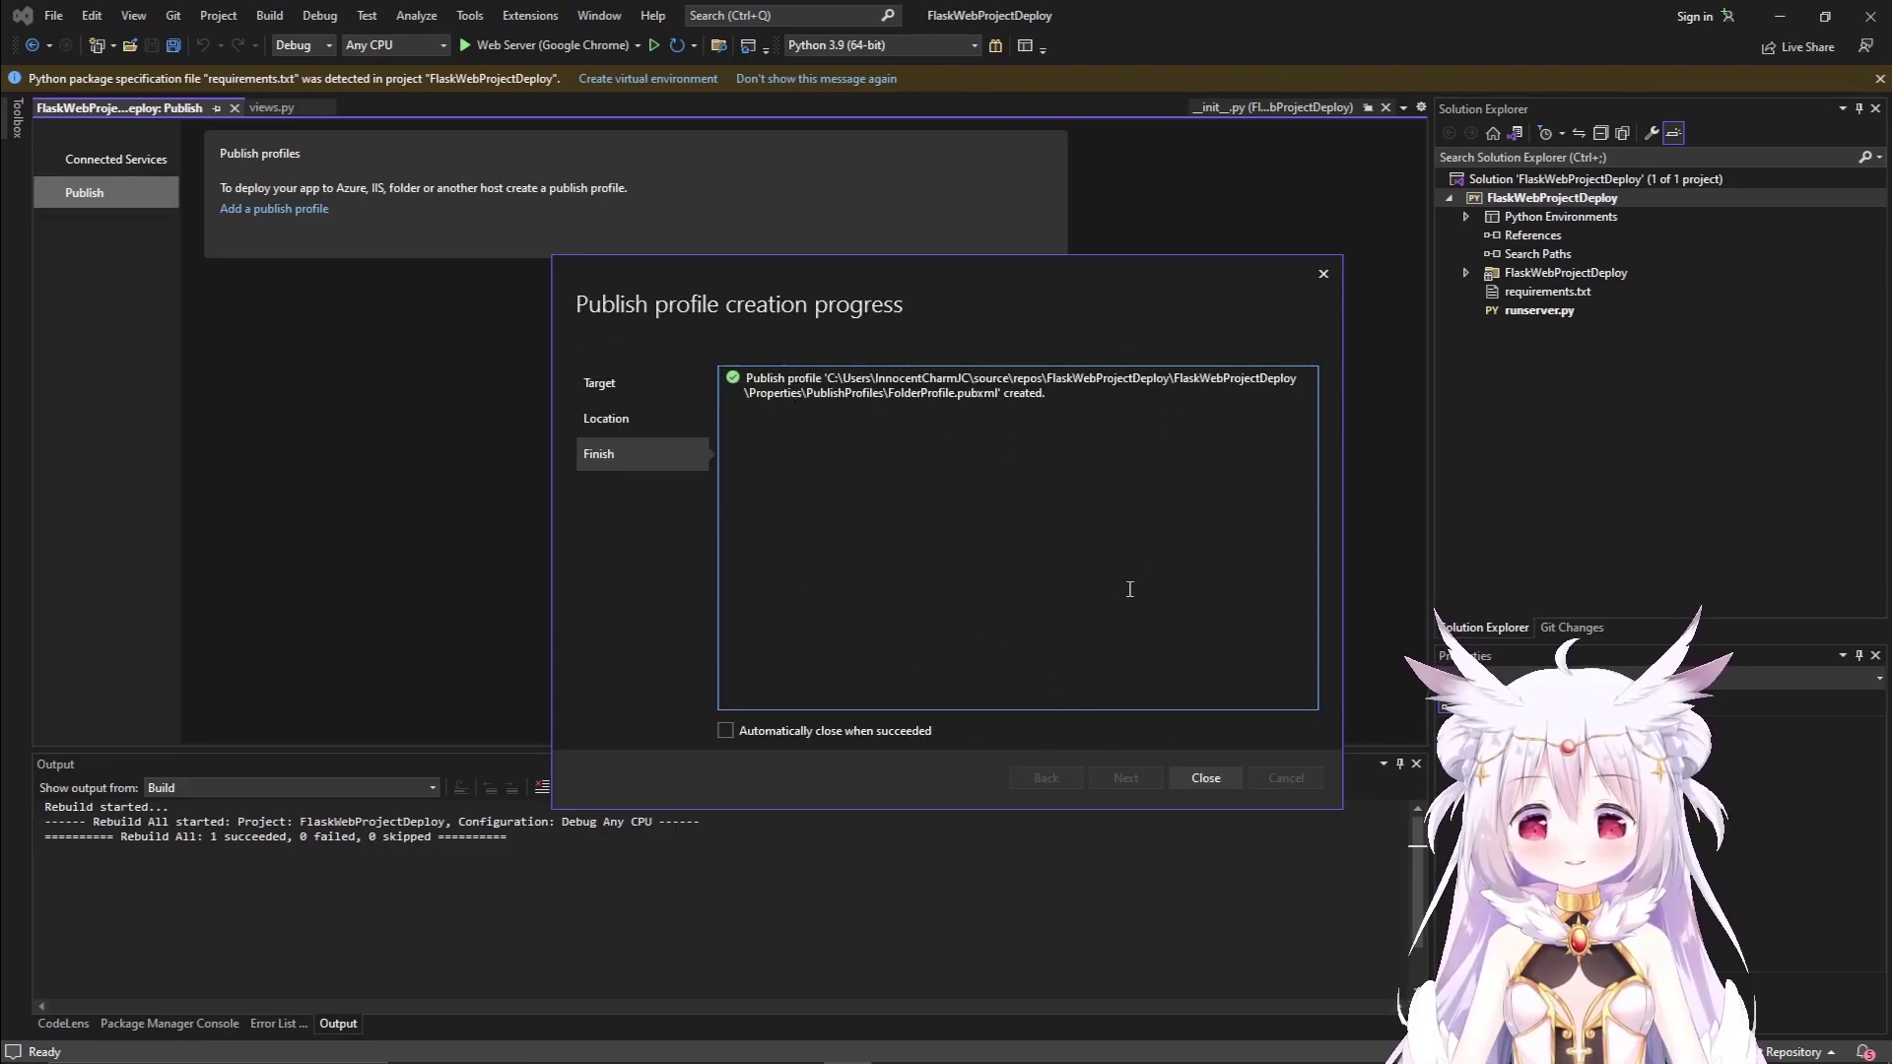
{"action": "left_click_drag", "start_coordinate": [1070, 395], "coordinate": [843, 378]}
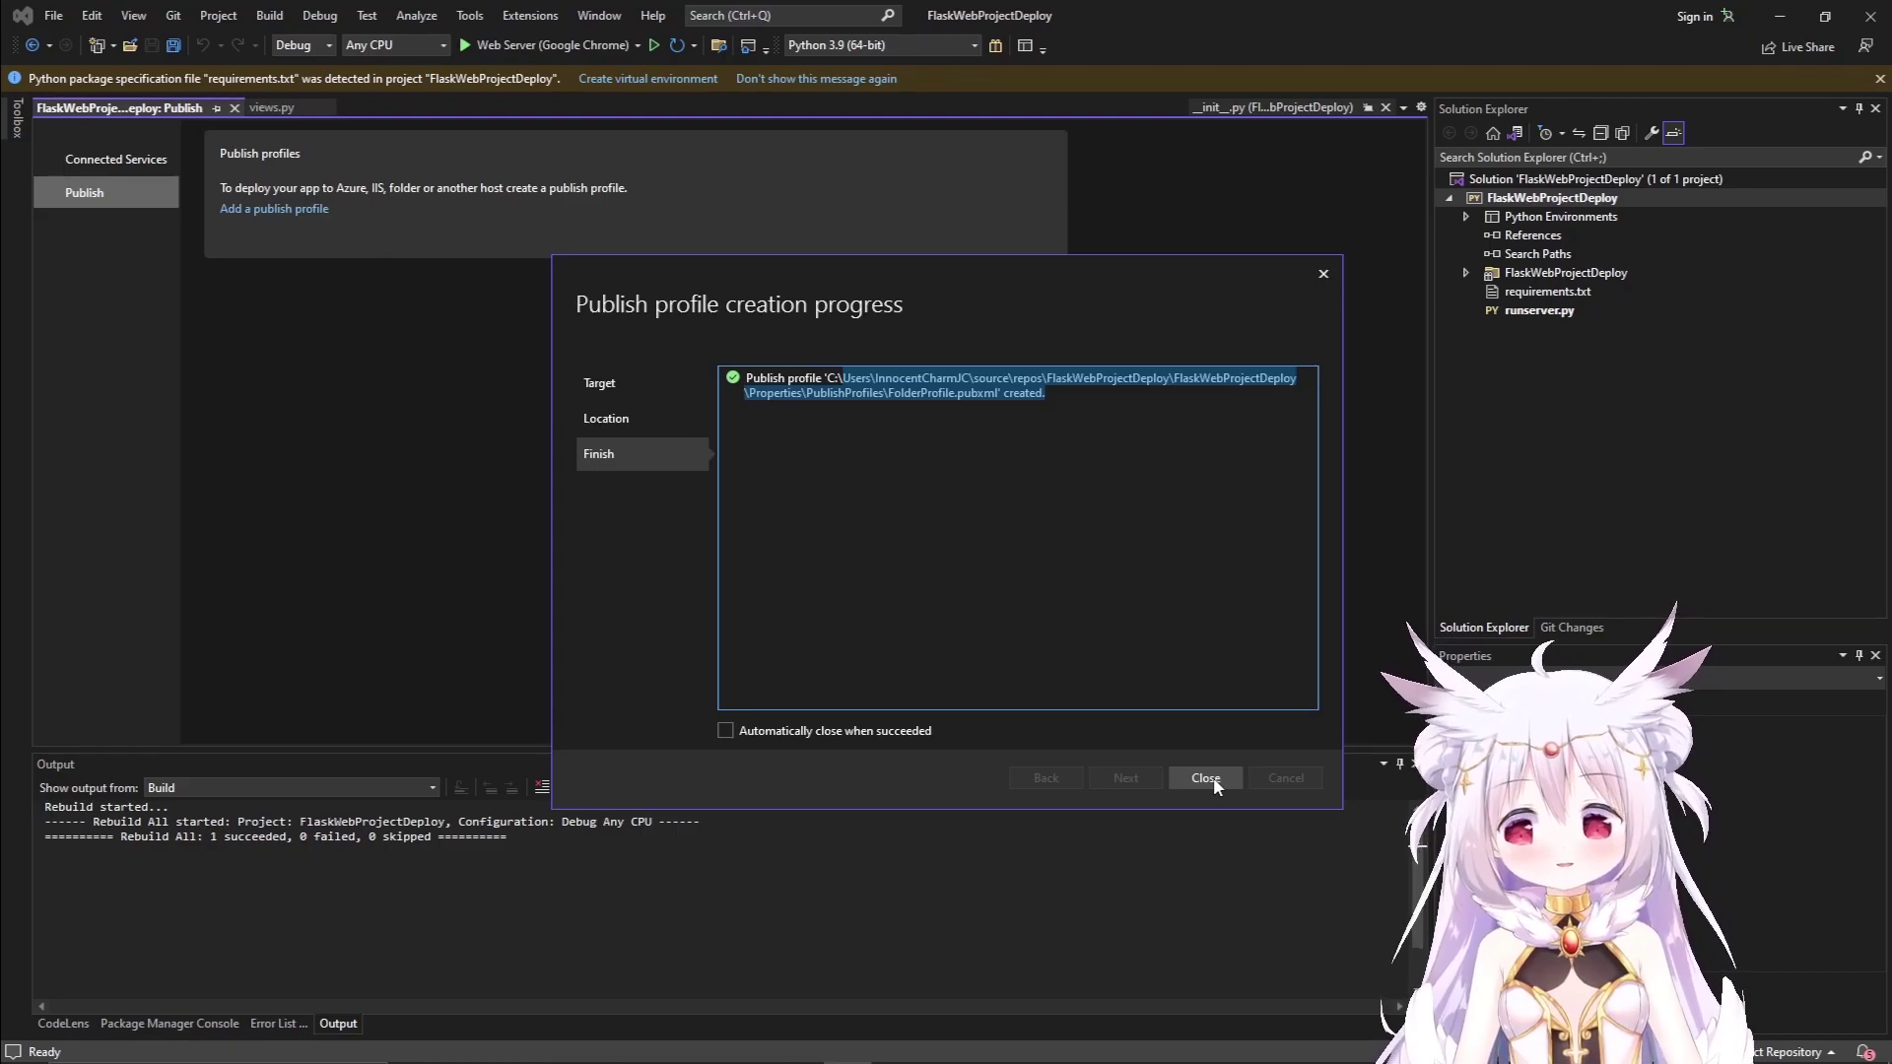
{"action": "left_click", "coordinate": [1214, 776]}
Minimize Visual Studio to show the Windows desktop.
{"action": "left_click", "coordinate": [1783, 18]}
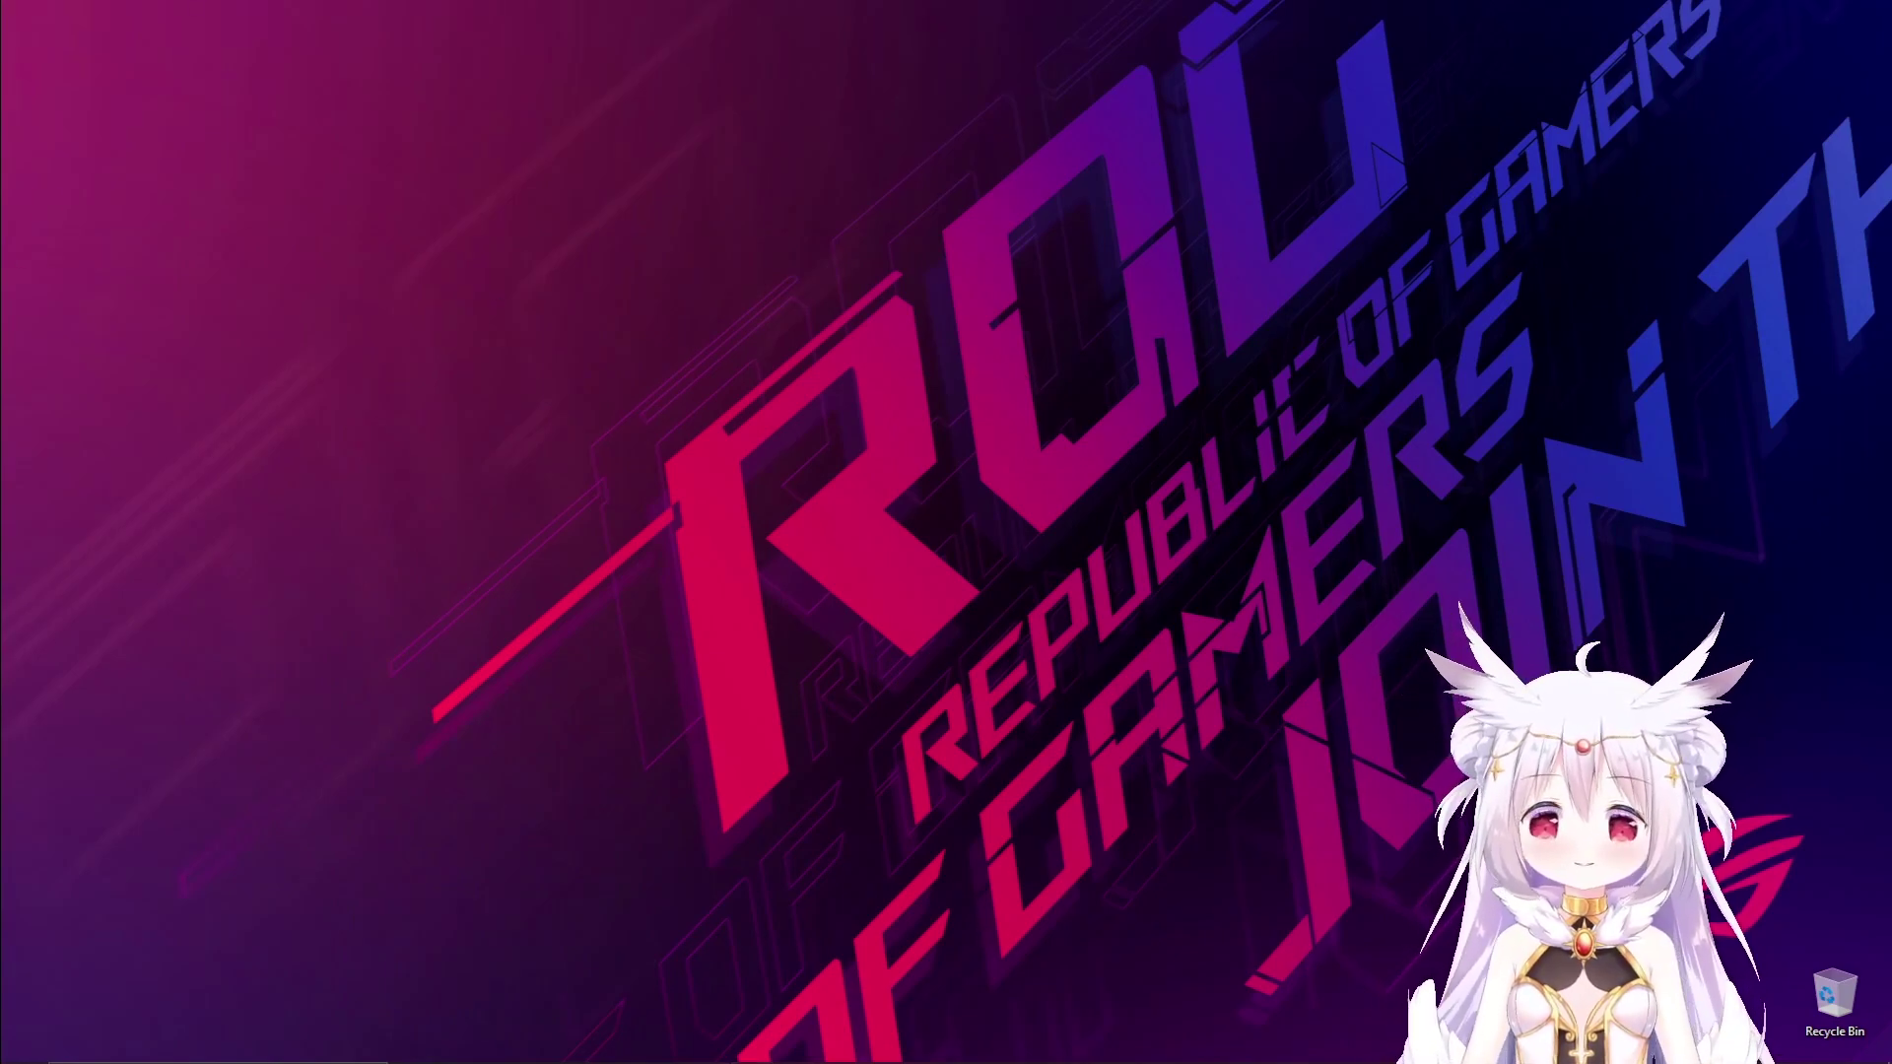
Restore Visual Studio and publish the project to the Desktop Deploy folder.
{"action": "mouse_move", "coordinate": [749, 1056]}
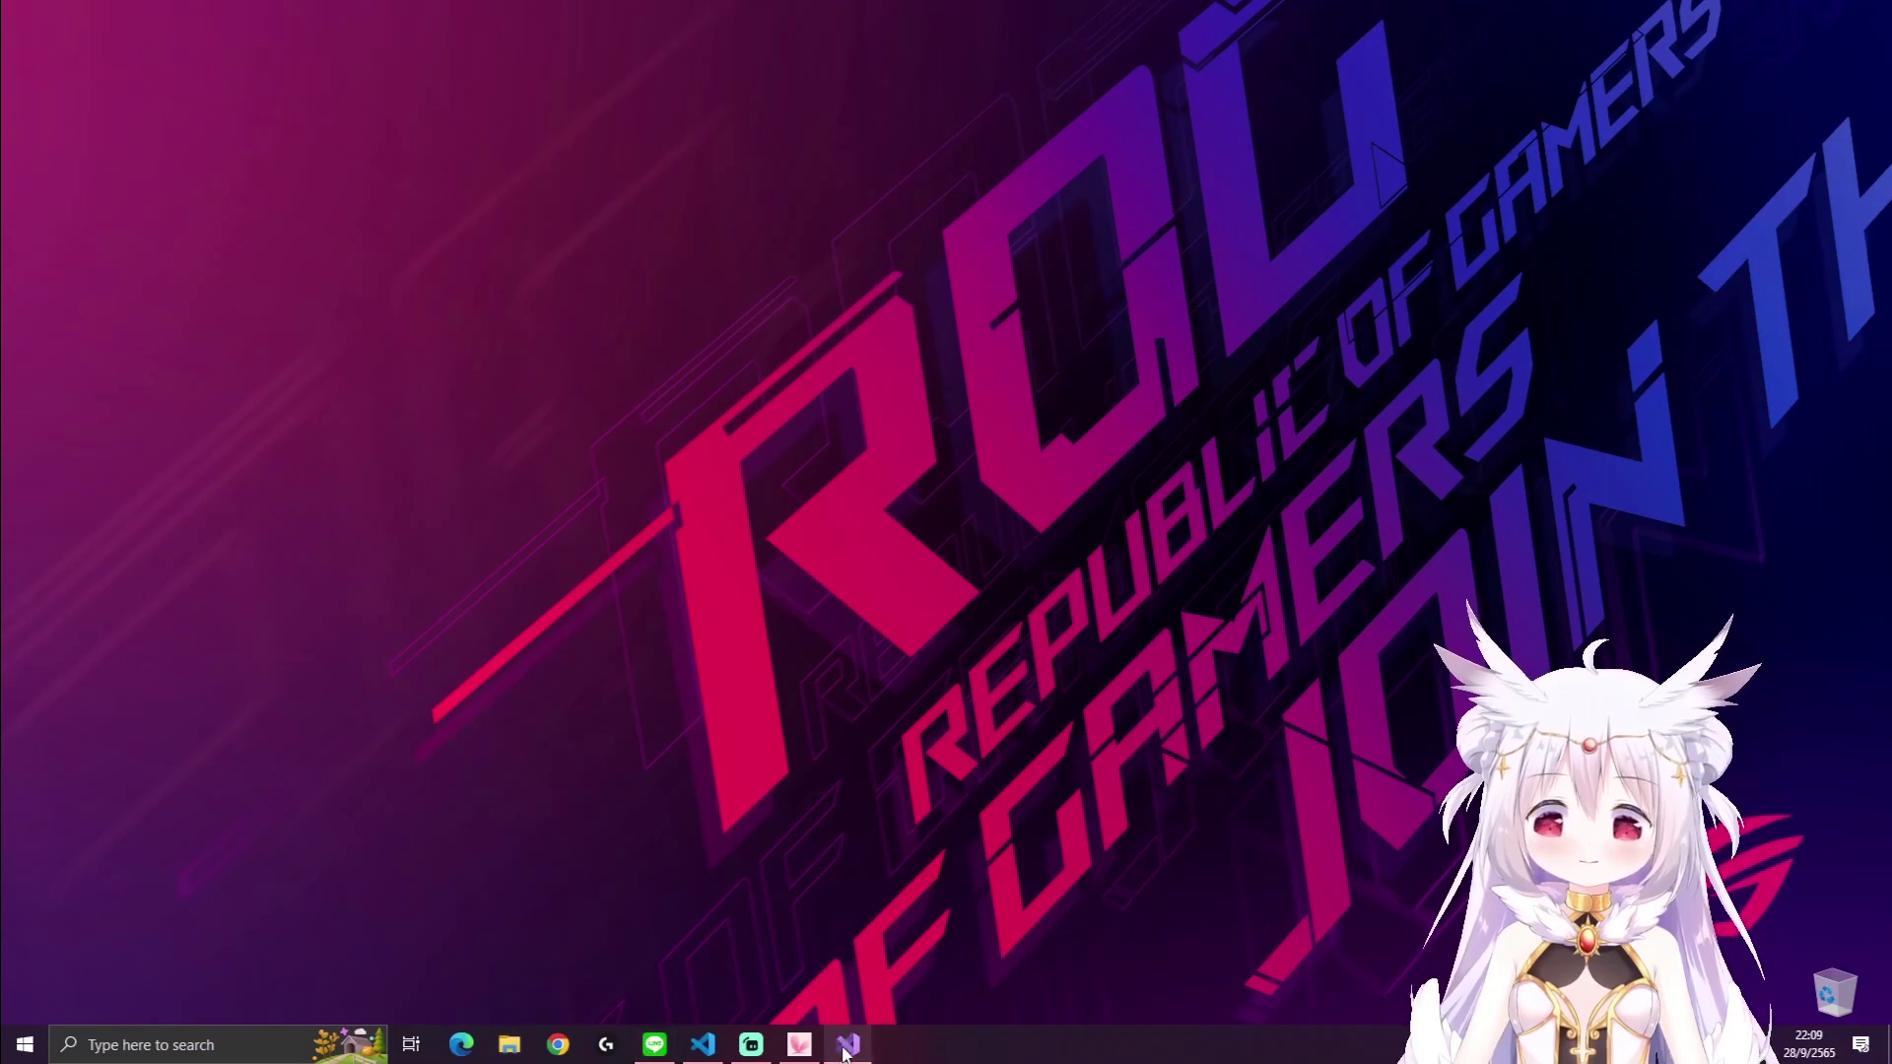
{"action": "left_click", "coordinate": [846, 1050]}
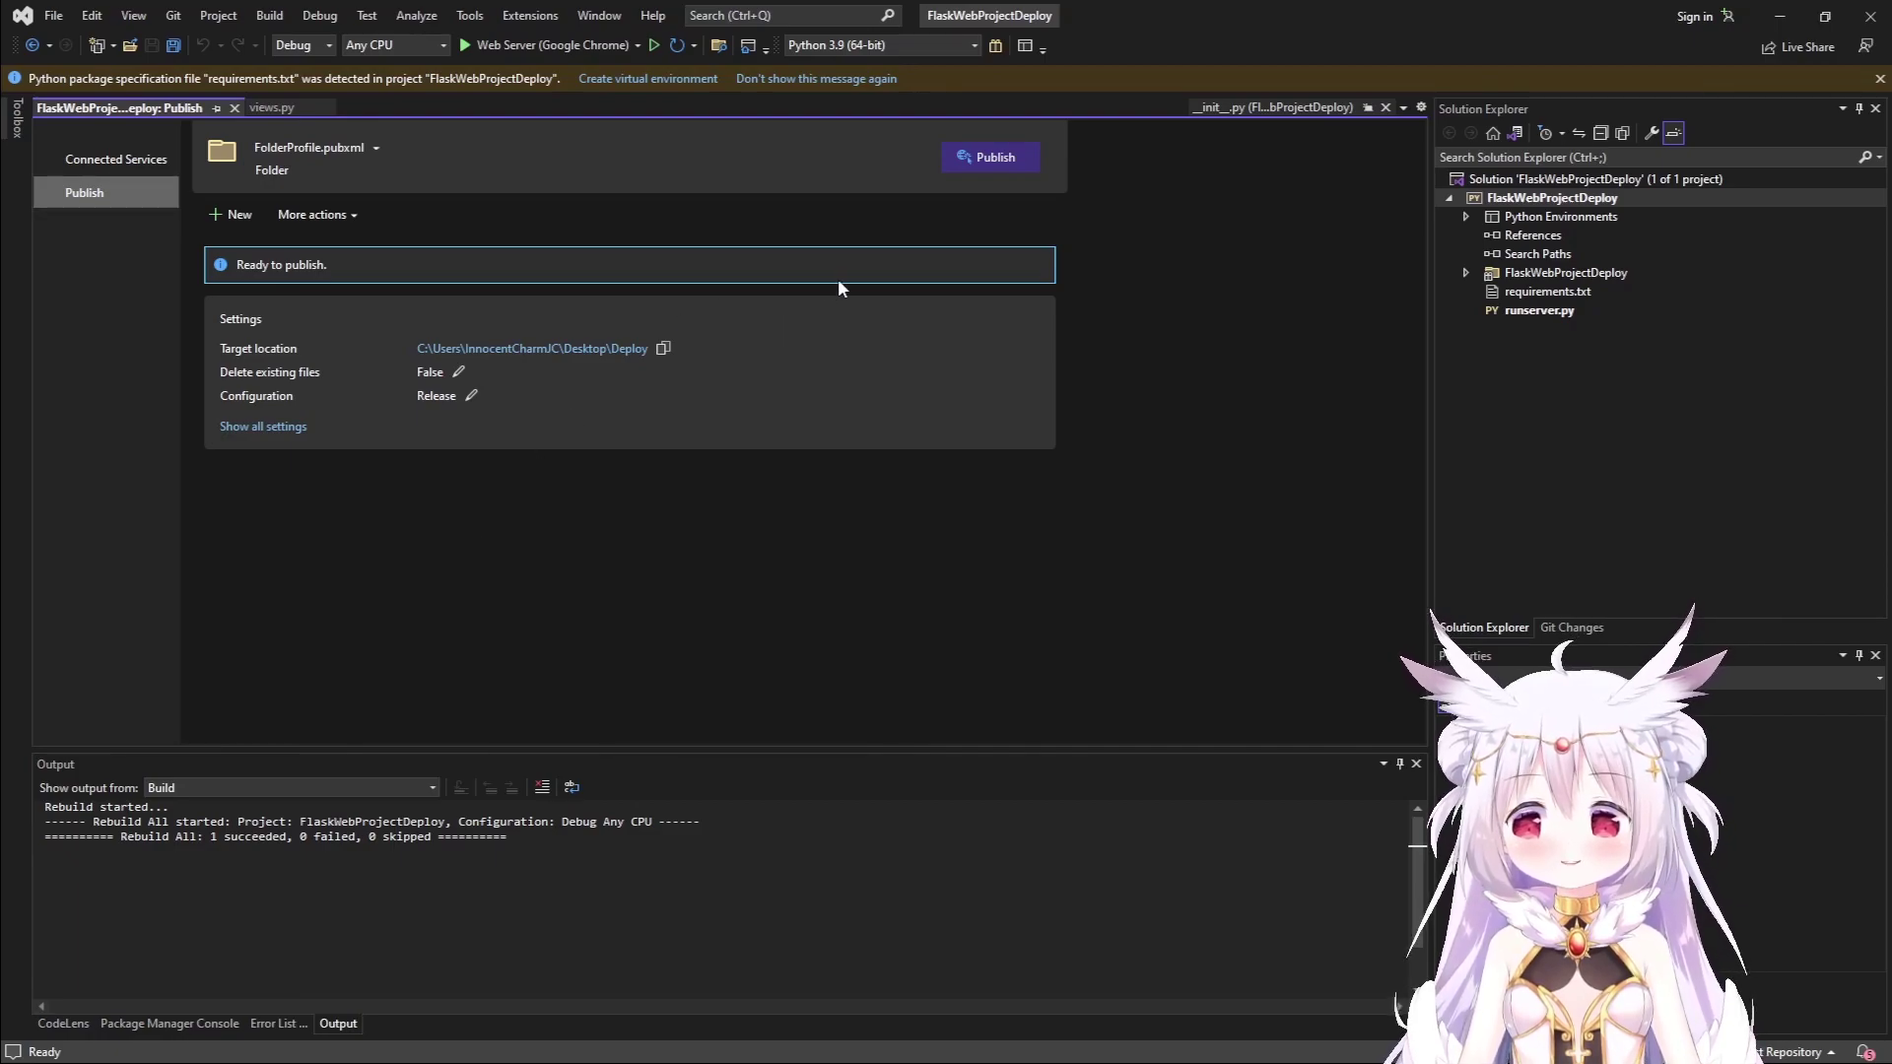
{"action": "left_click", "coordinate": [967, 167]}
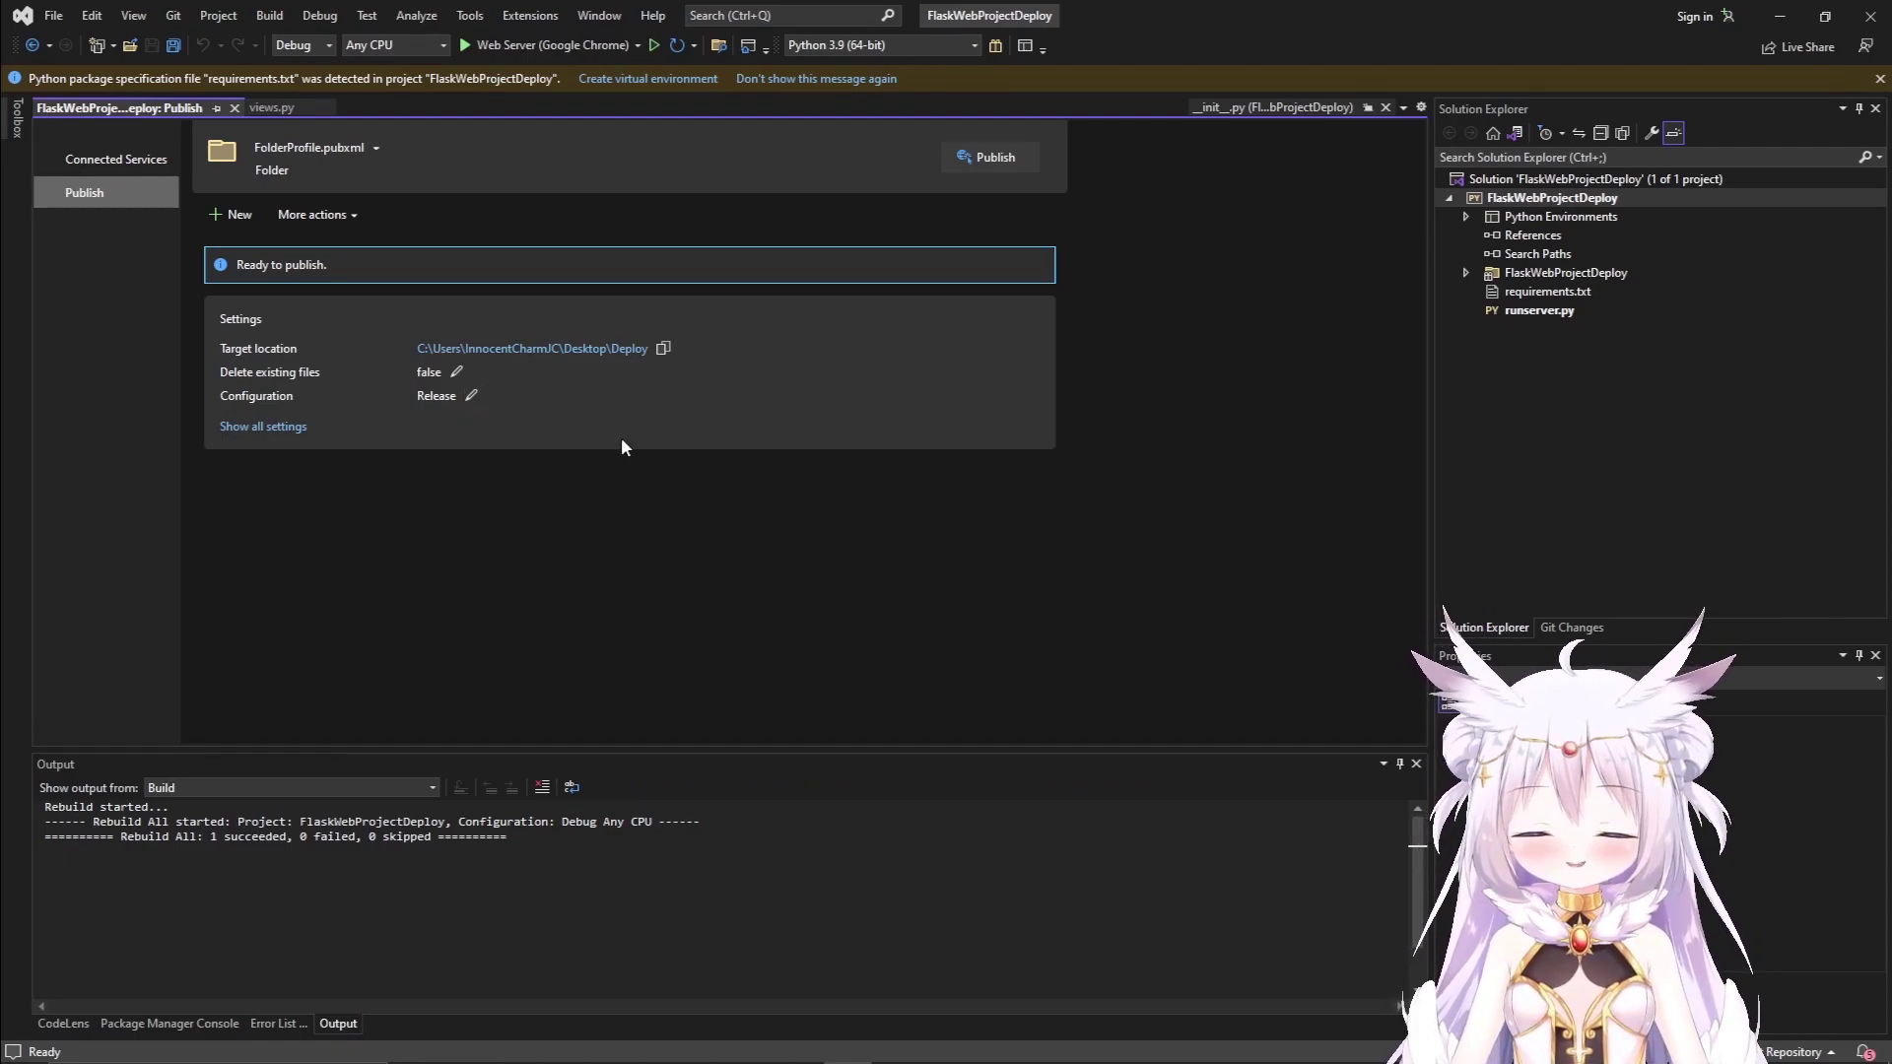
{"action": "left_click", "coordinate": [981, 161]}
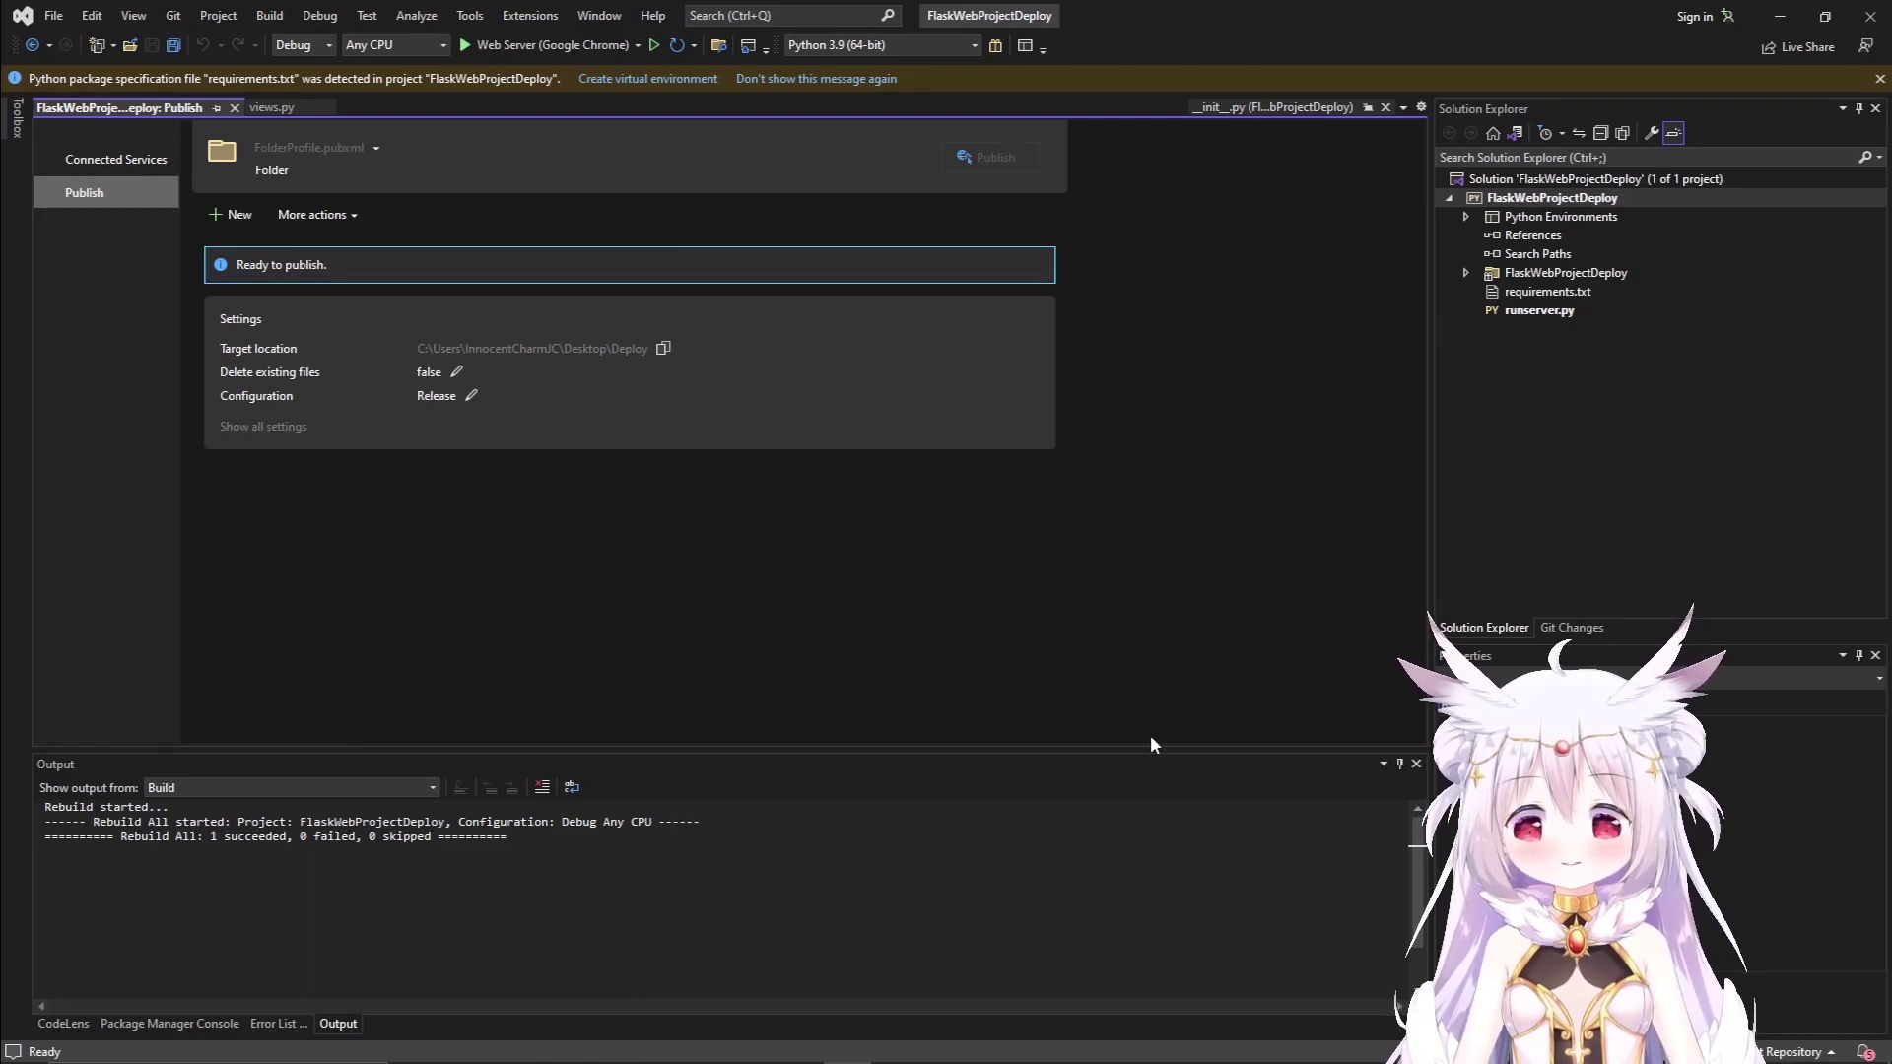
Move Visual Studio aside and minimize it to reveal the new Deploy folder.
{"action": "left_click_drag", "start_coordinate": [1283, 16], "coordinate": [968, 58]}
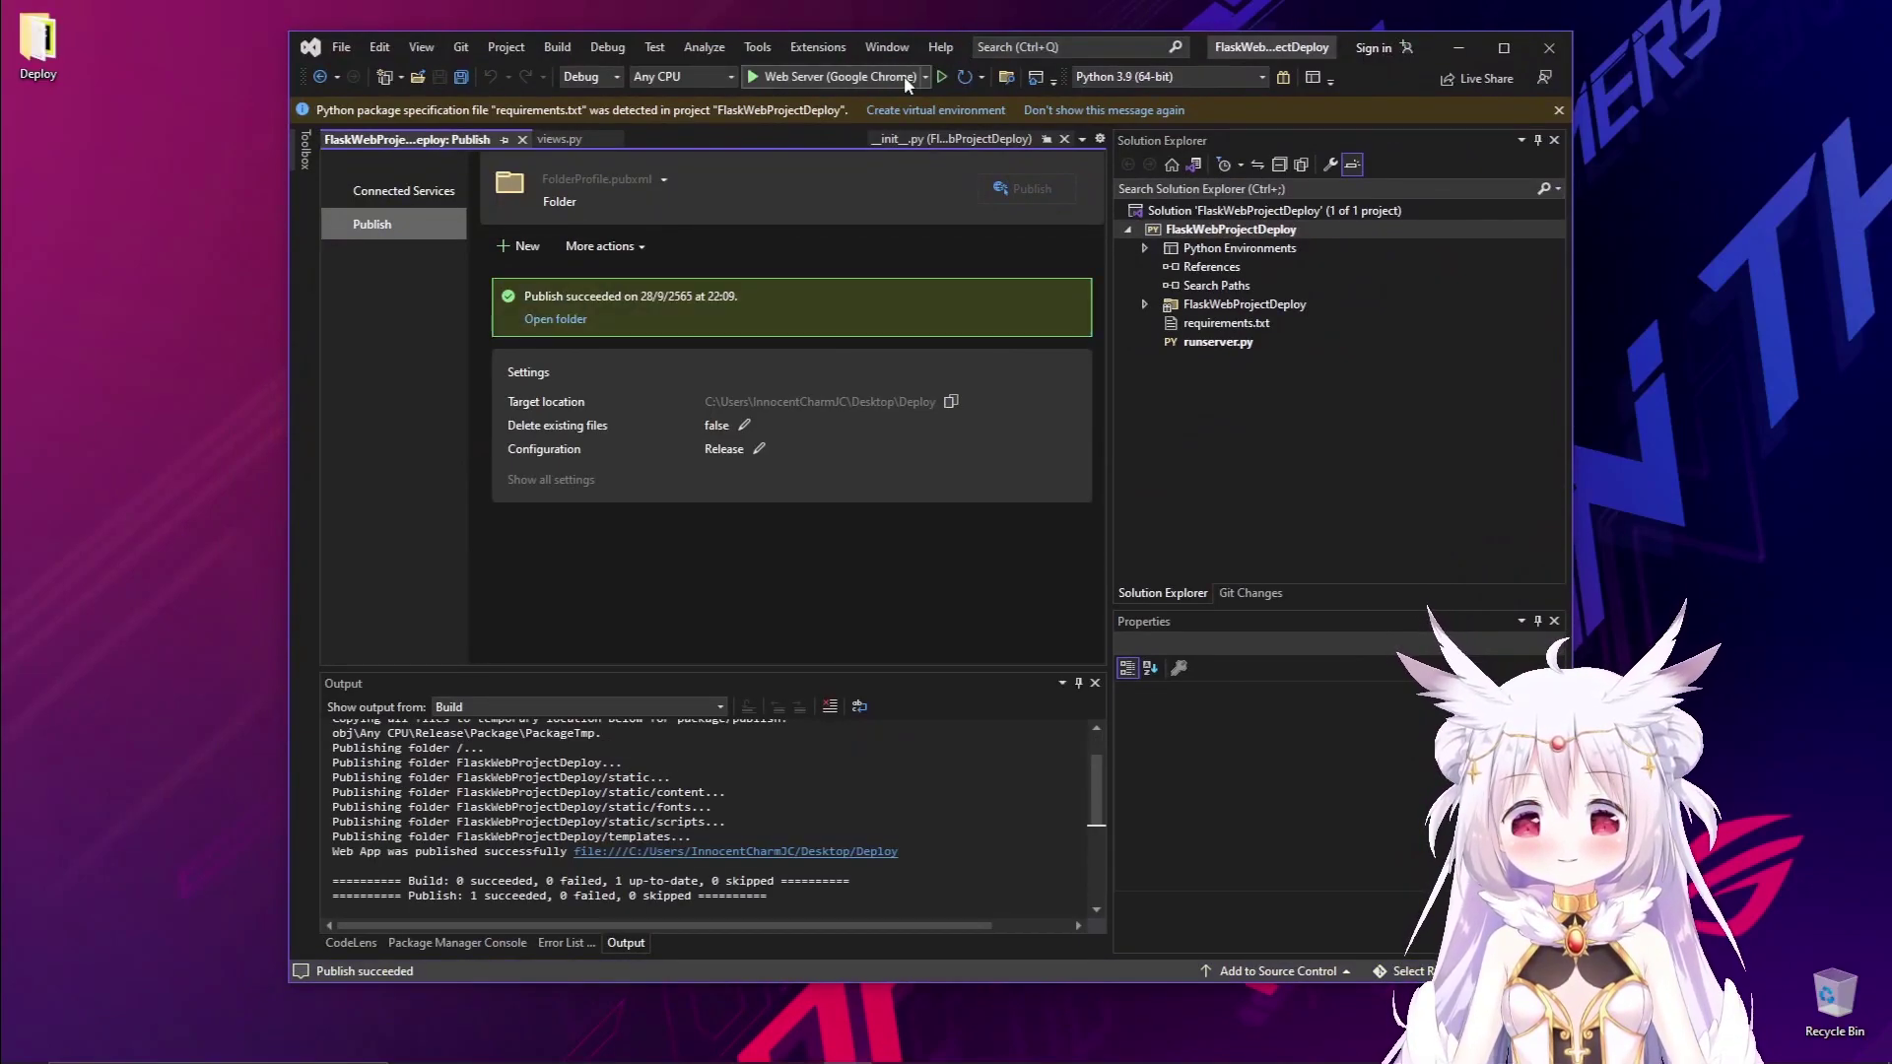
{"action": "left_click", "coordinate": [197, 108]}
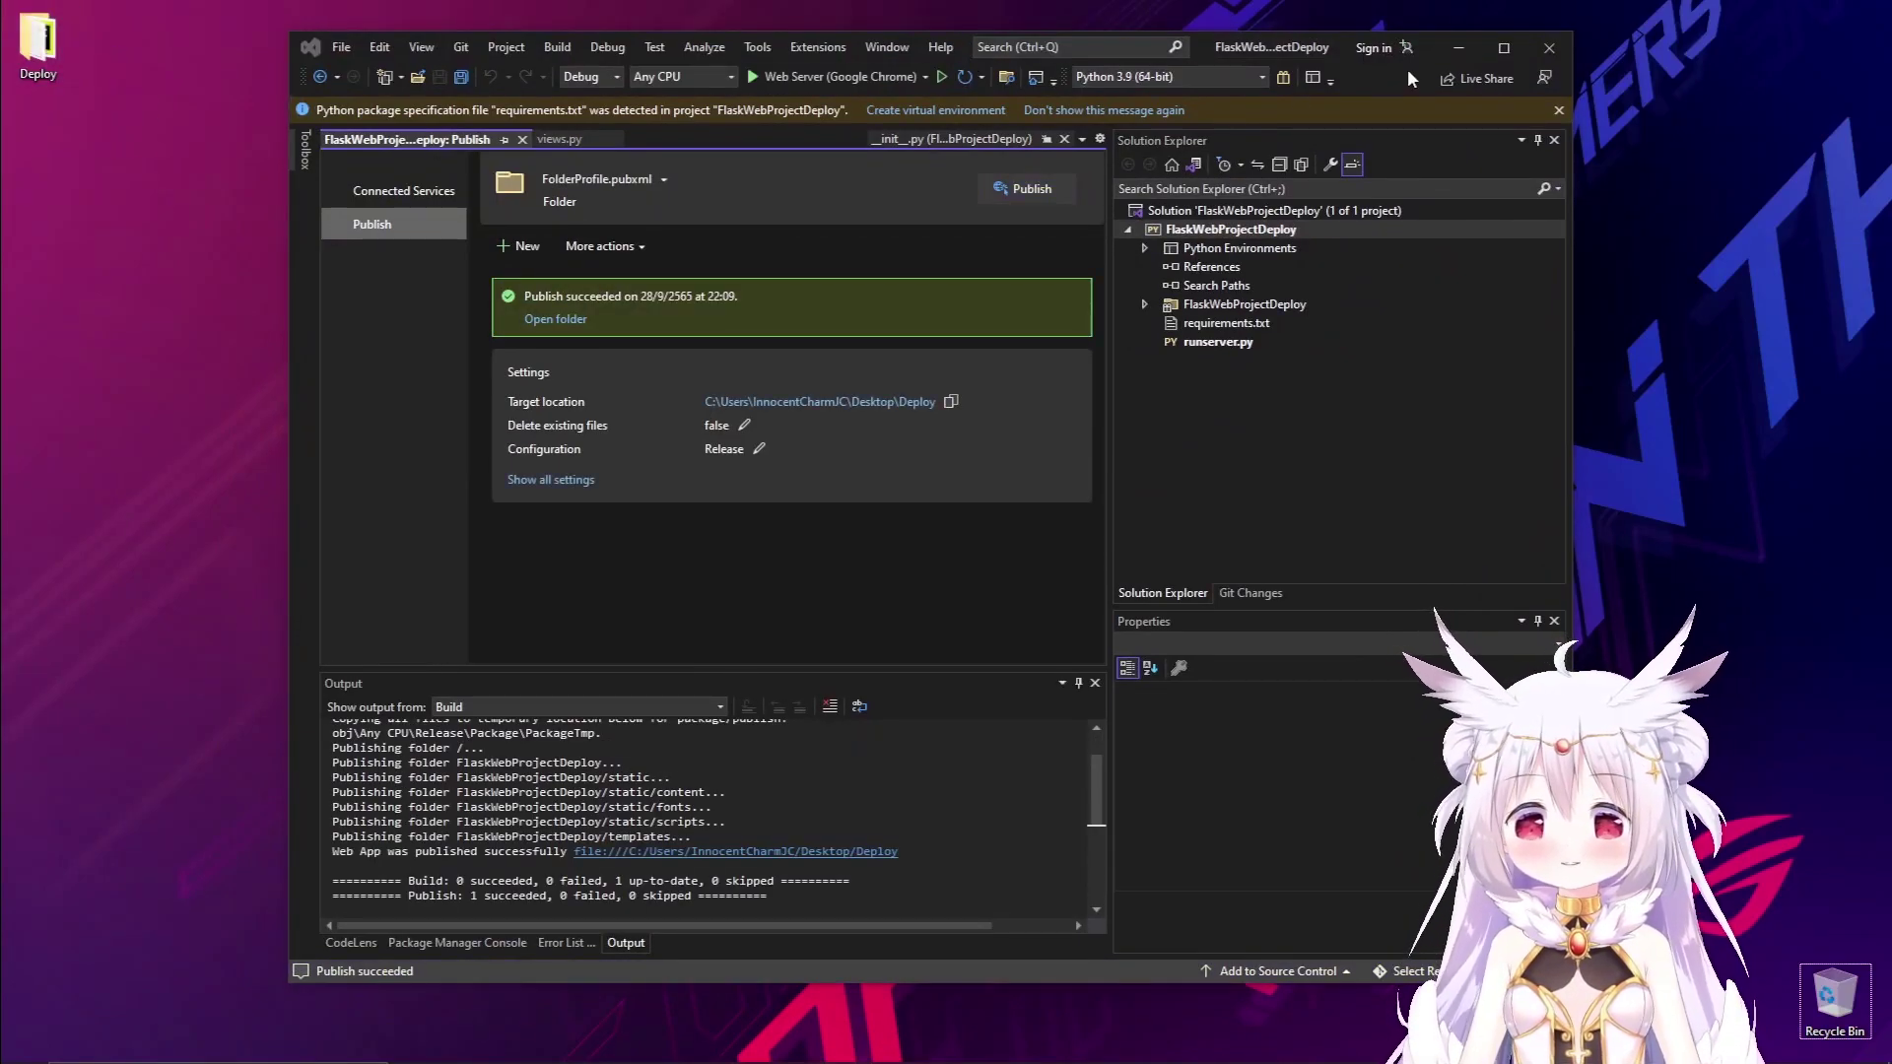
{"action": "left_click", "coordinate": [1459, 47]}
Open the Deploy folder, check requirements.txt, and peek into FlaskWebProjectDeploy.
{"action": "double_click", "coordinate": [61, 58]}
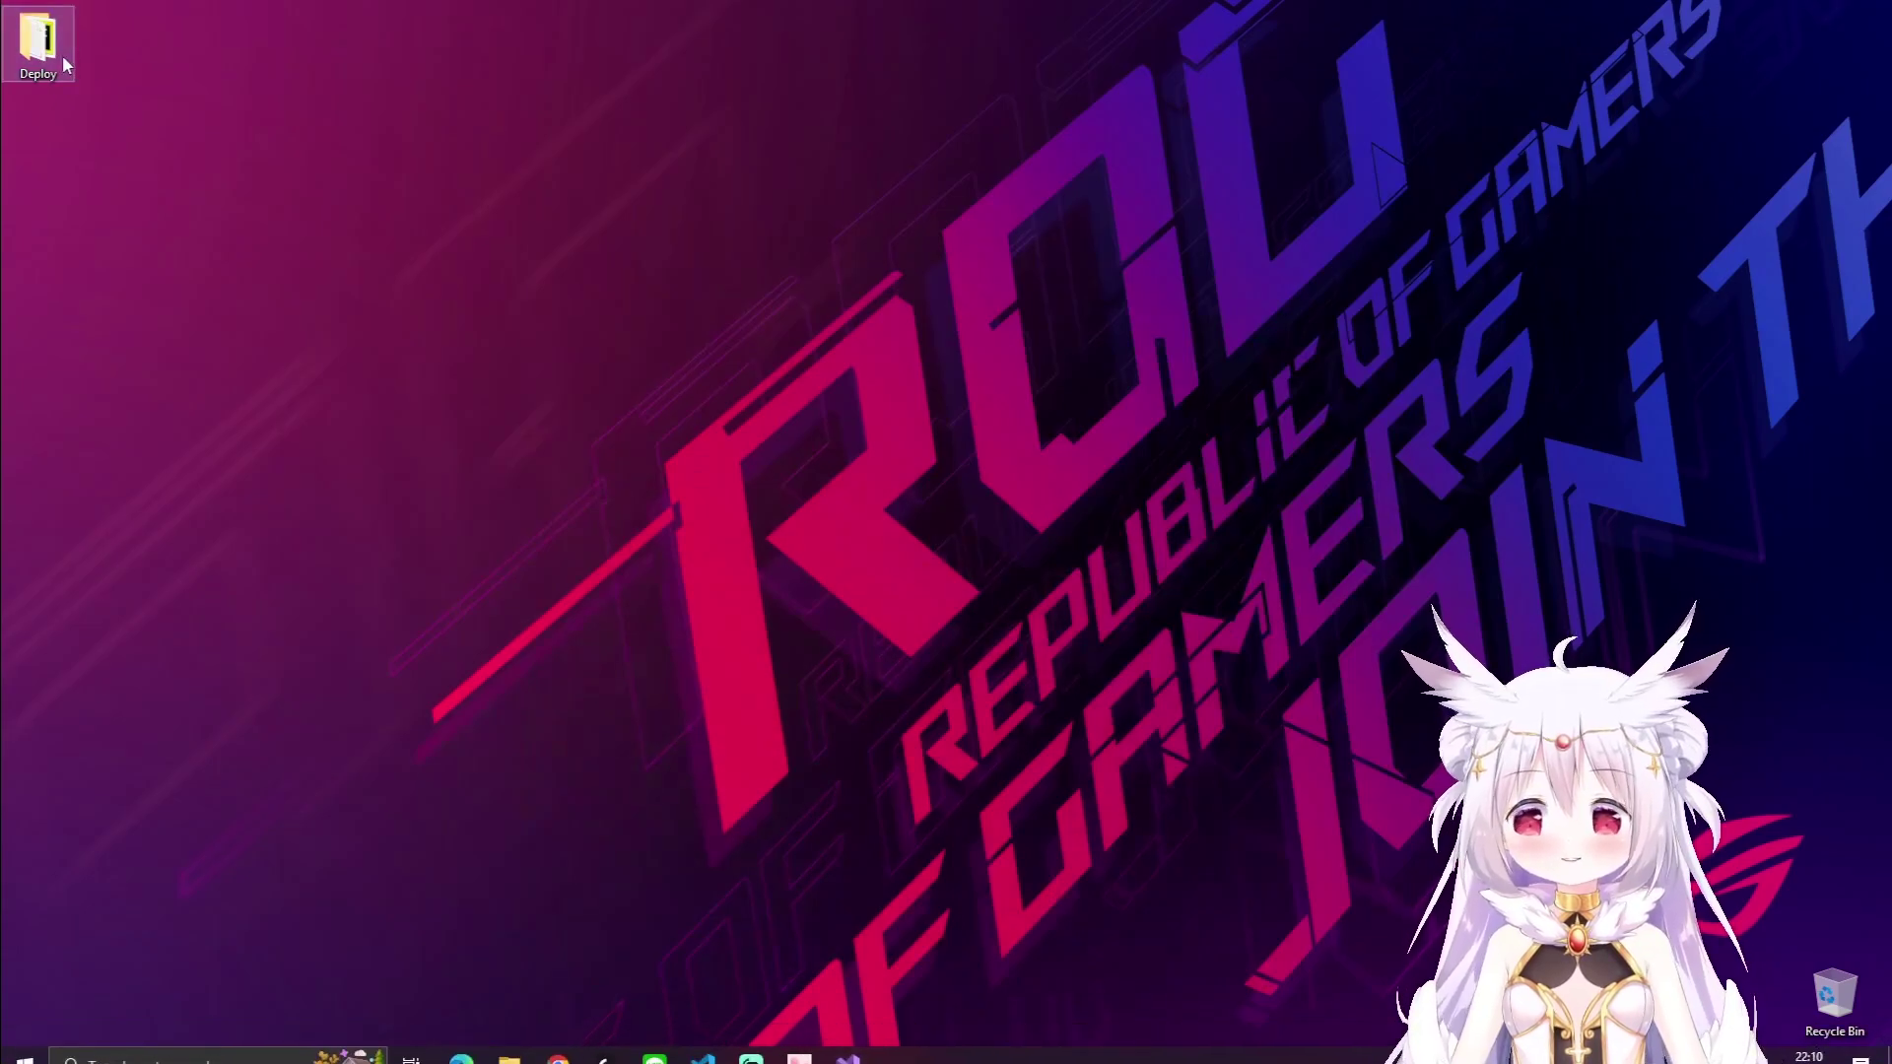
{"action": "left_click_drag", "start_coordinate": [843, 316], "coordinate": [741, 346]}
{"action": "double_click", "coordinate": [838, 207]}
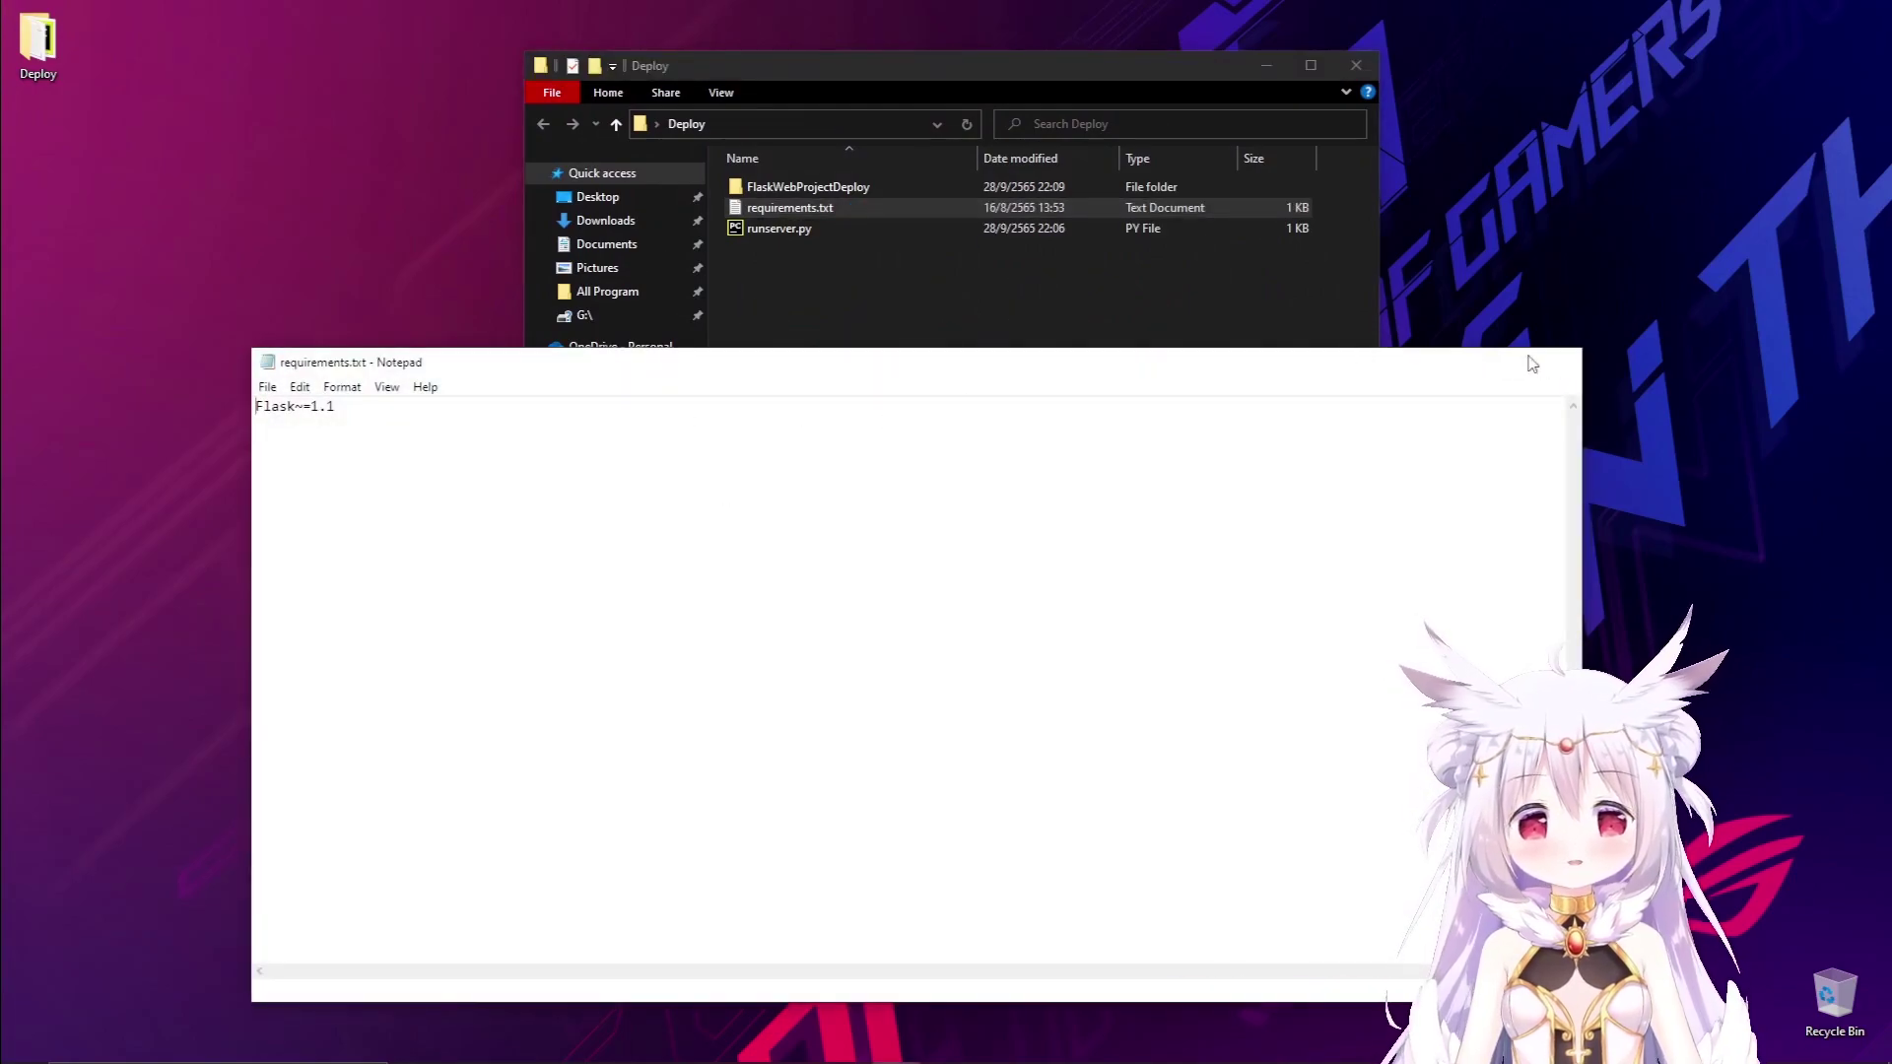
{"action": "left_click", "coordinate": [1562, 361]}
{"action": "left_click", "coordinate": [842, 258]}
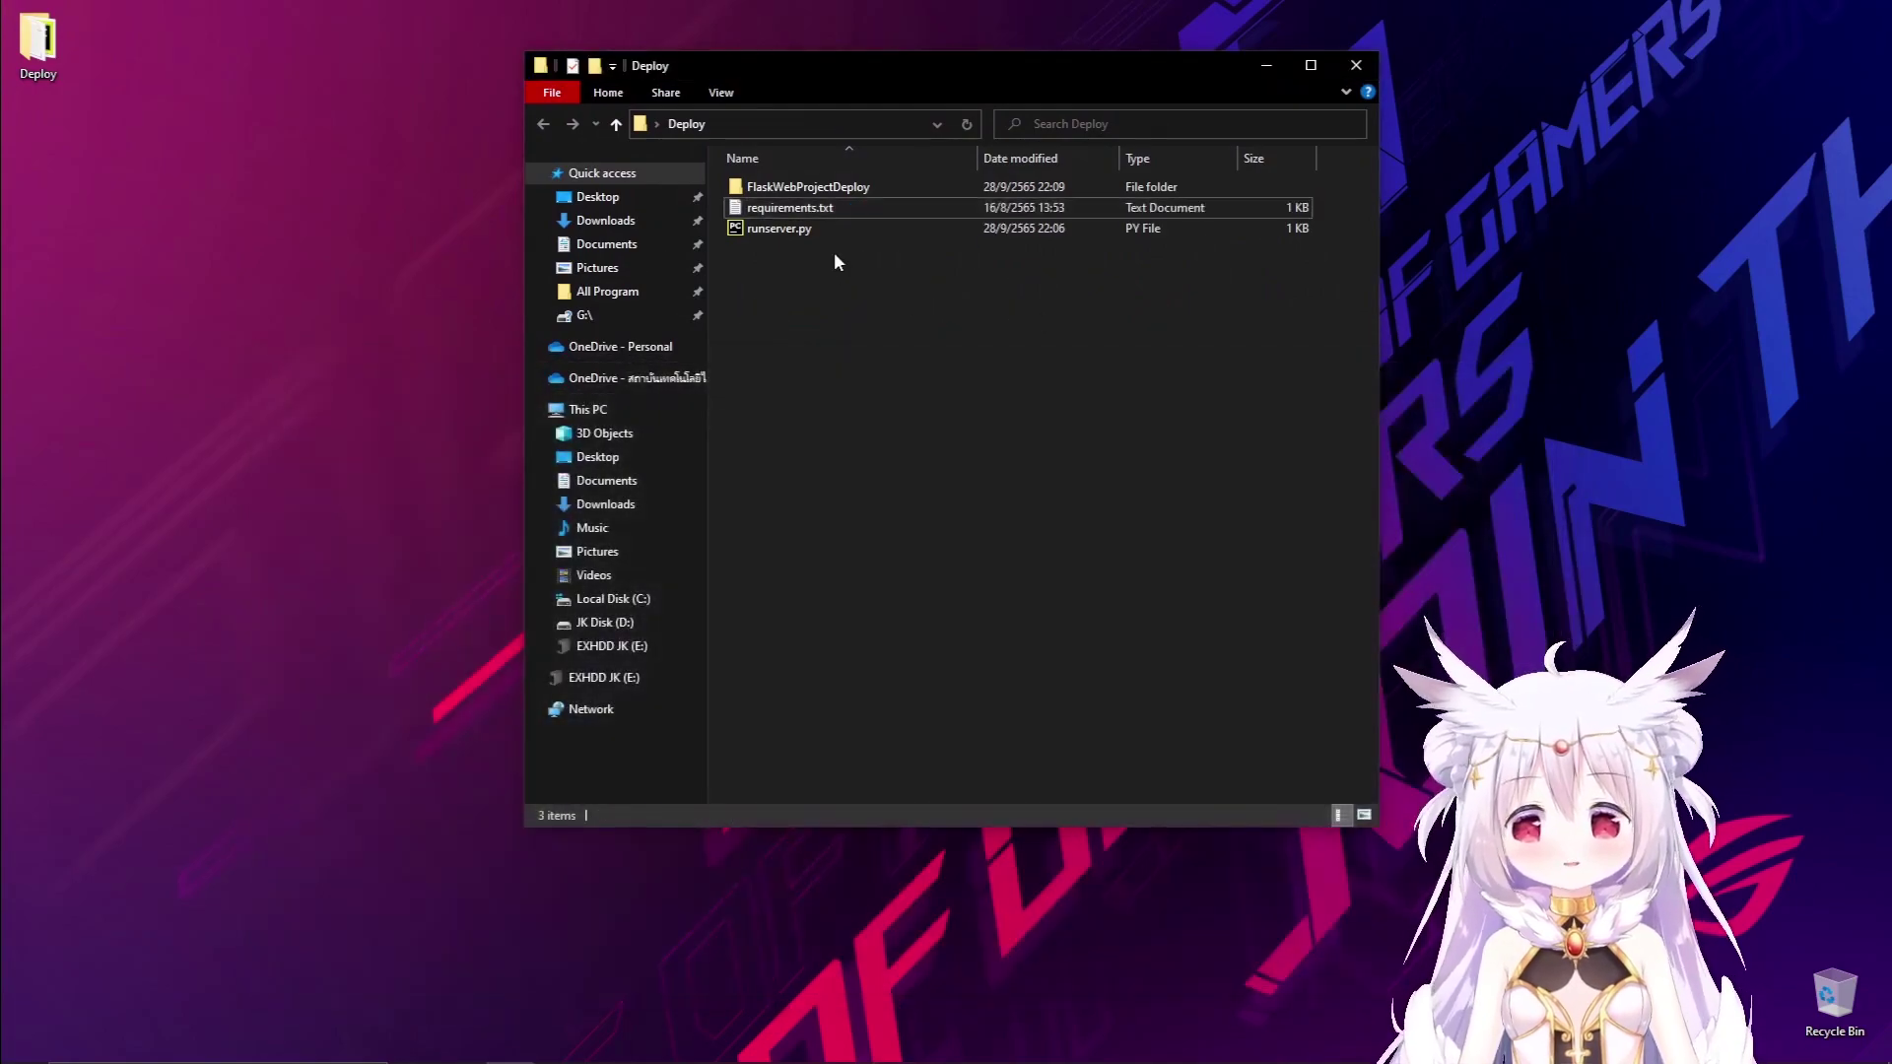
{"action": "double_click", "coordinate": [860, 187]}
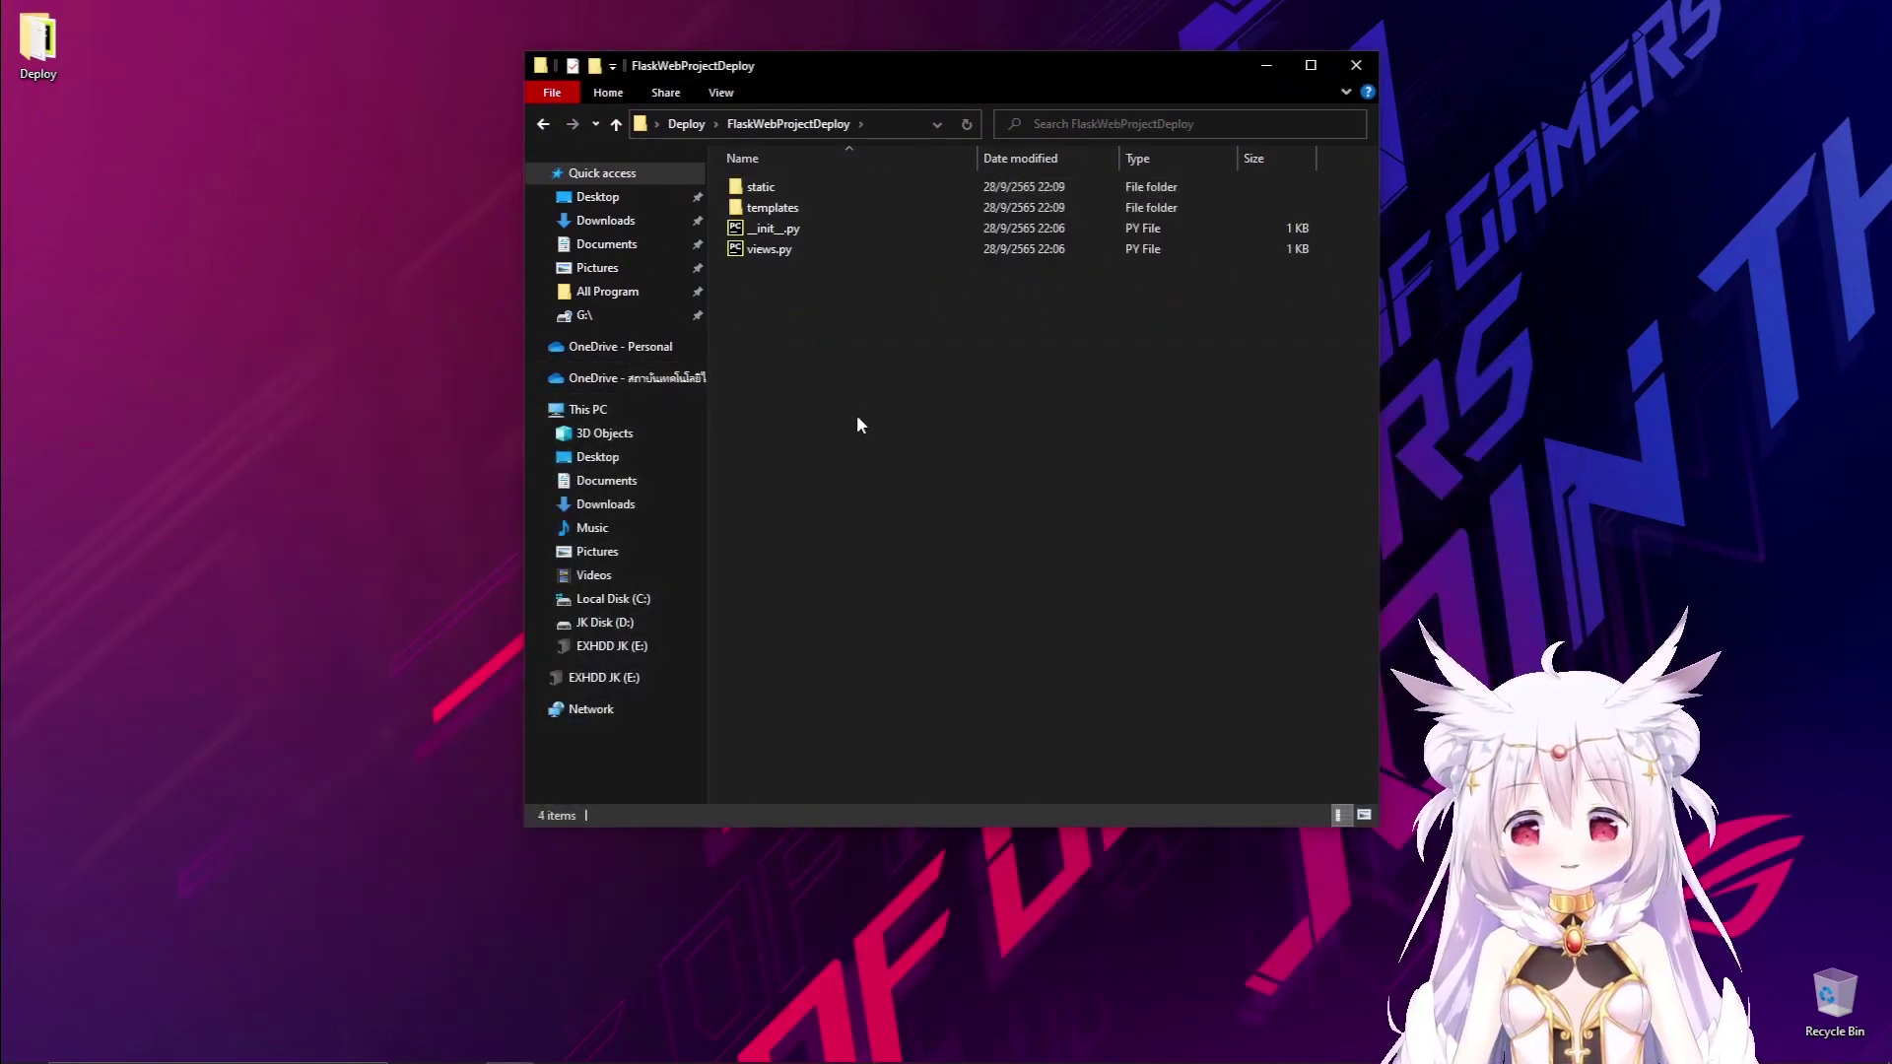
{"action": "key", "text": "alt+Left"}
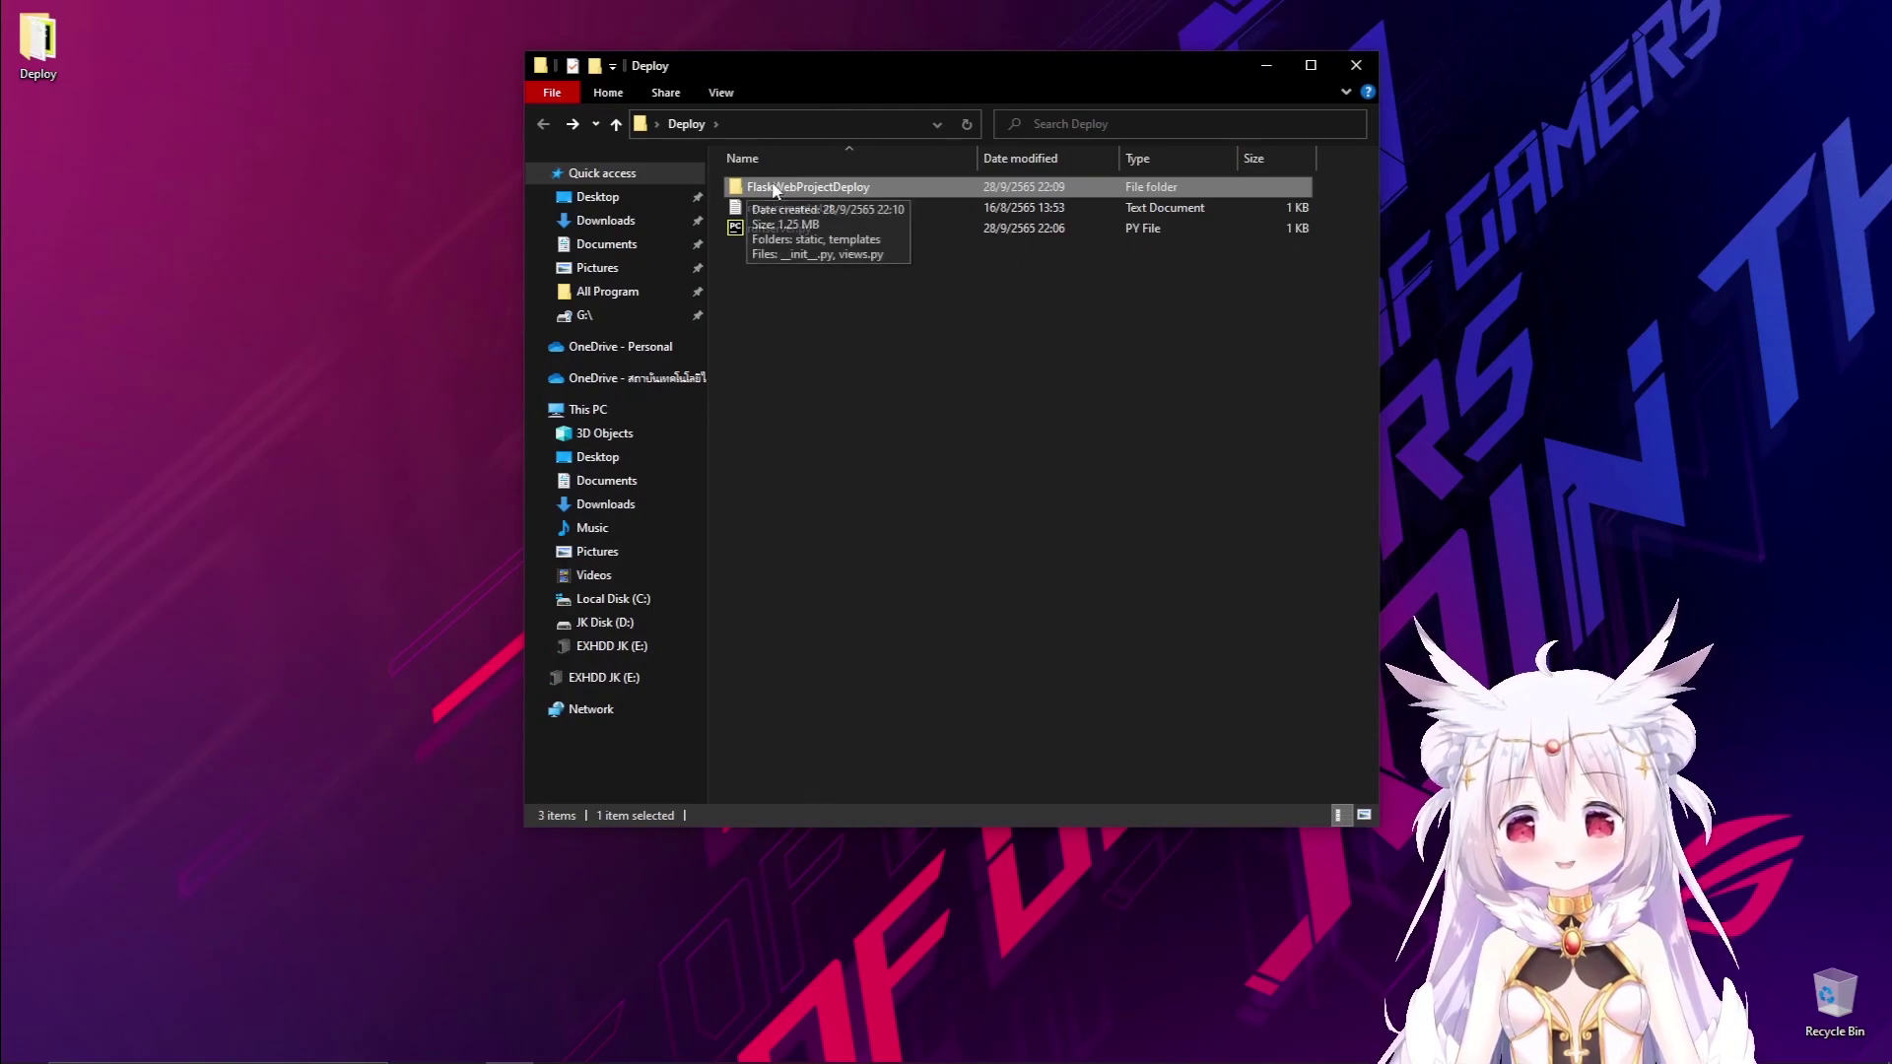
{"action": "double_click", "coordinate": [800, 188]}
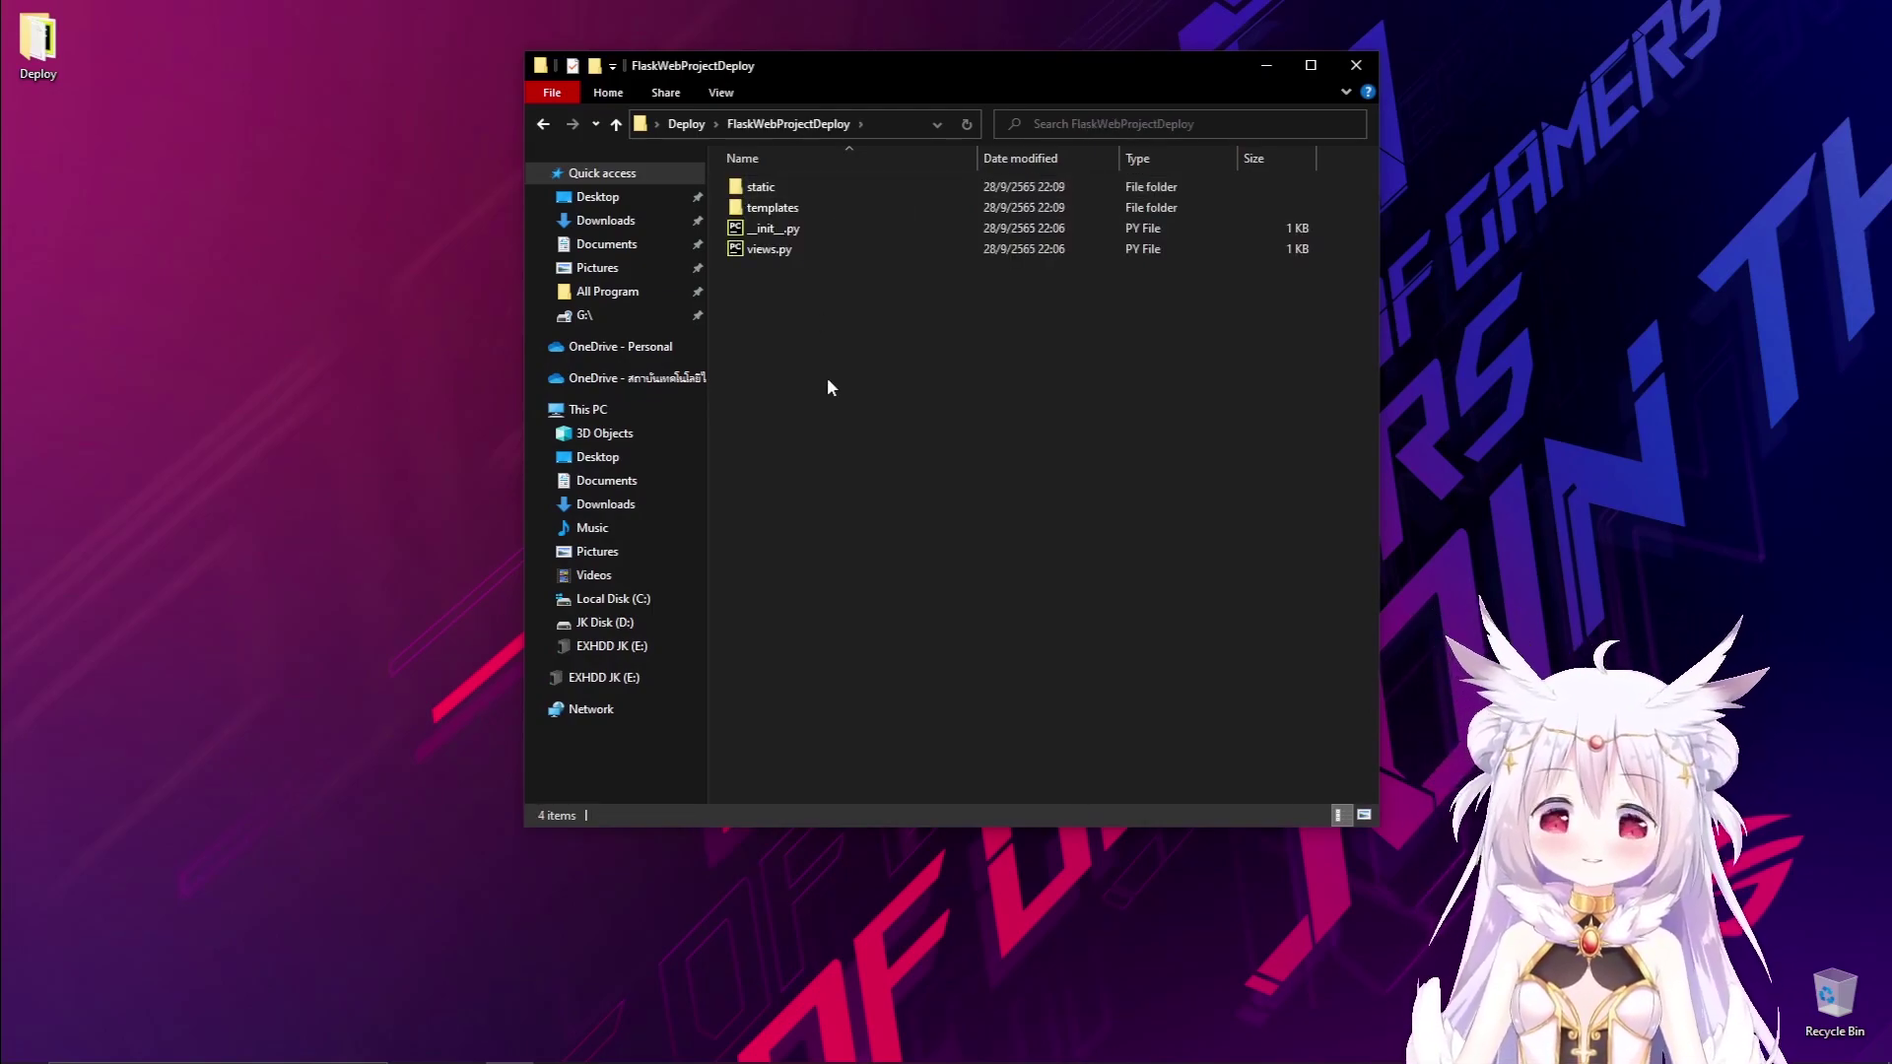
{"action": "key", "text": "alt+Left"}
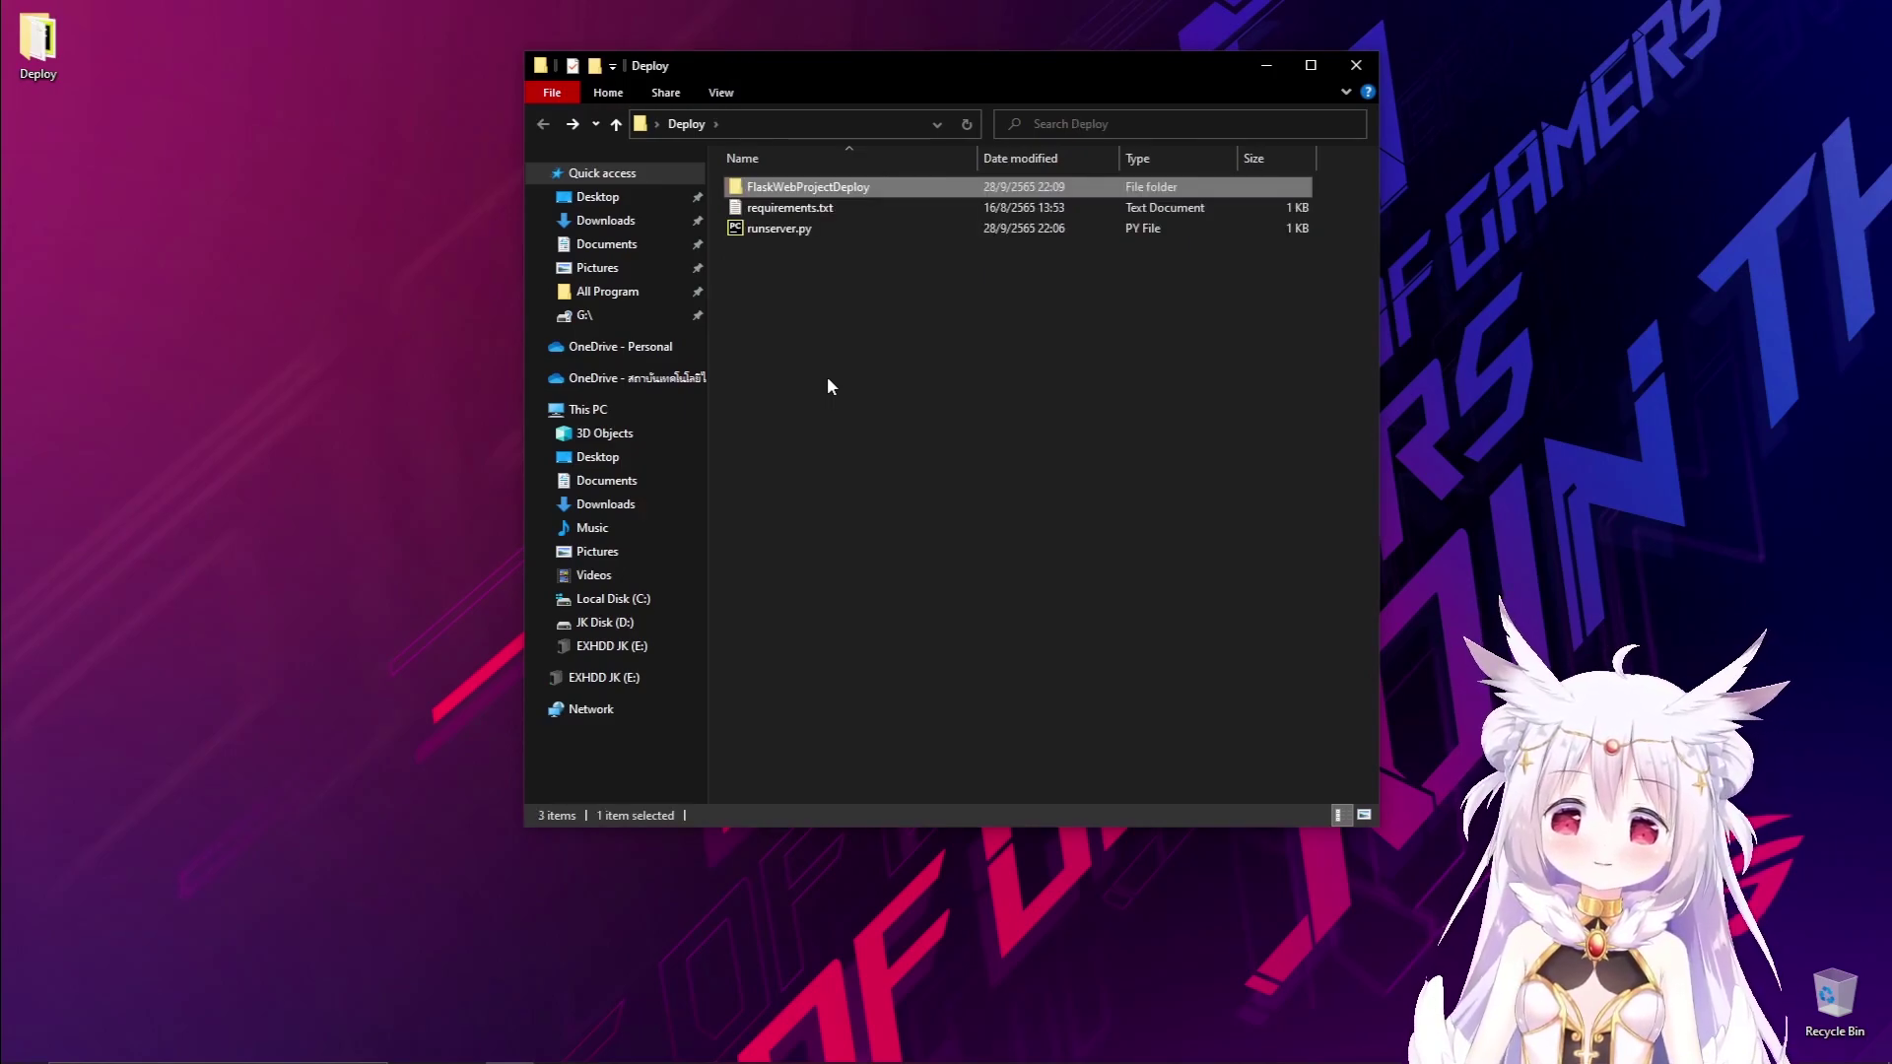
Browse the templates folder and the static scripts and content folders, then return to Deploy.
{"action": "double_click", "coordinate": [838, 187]}
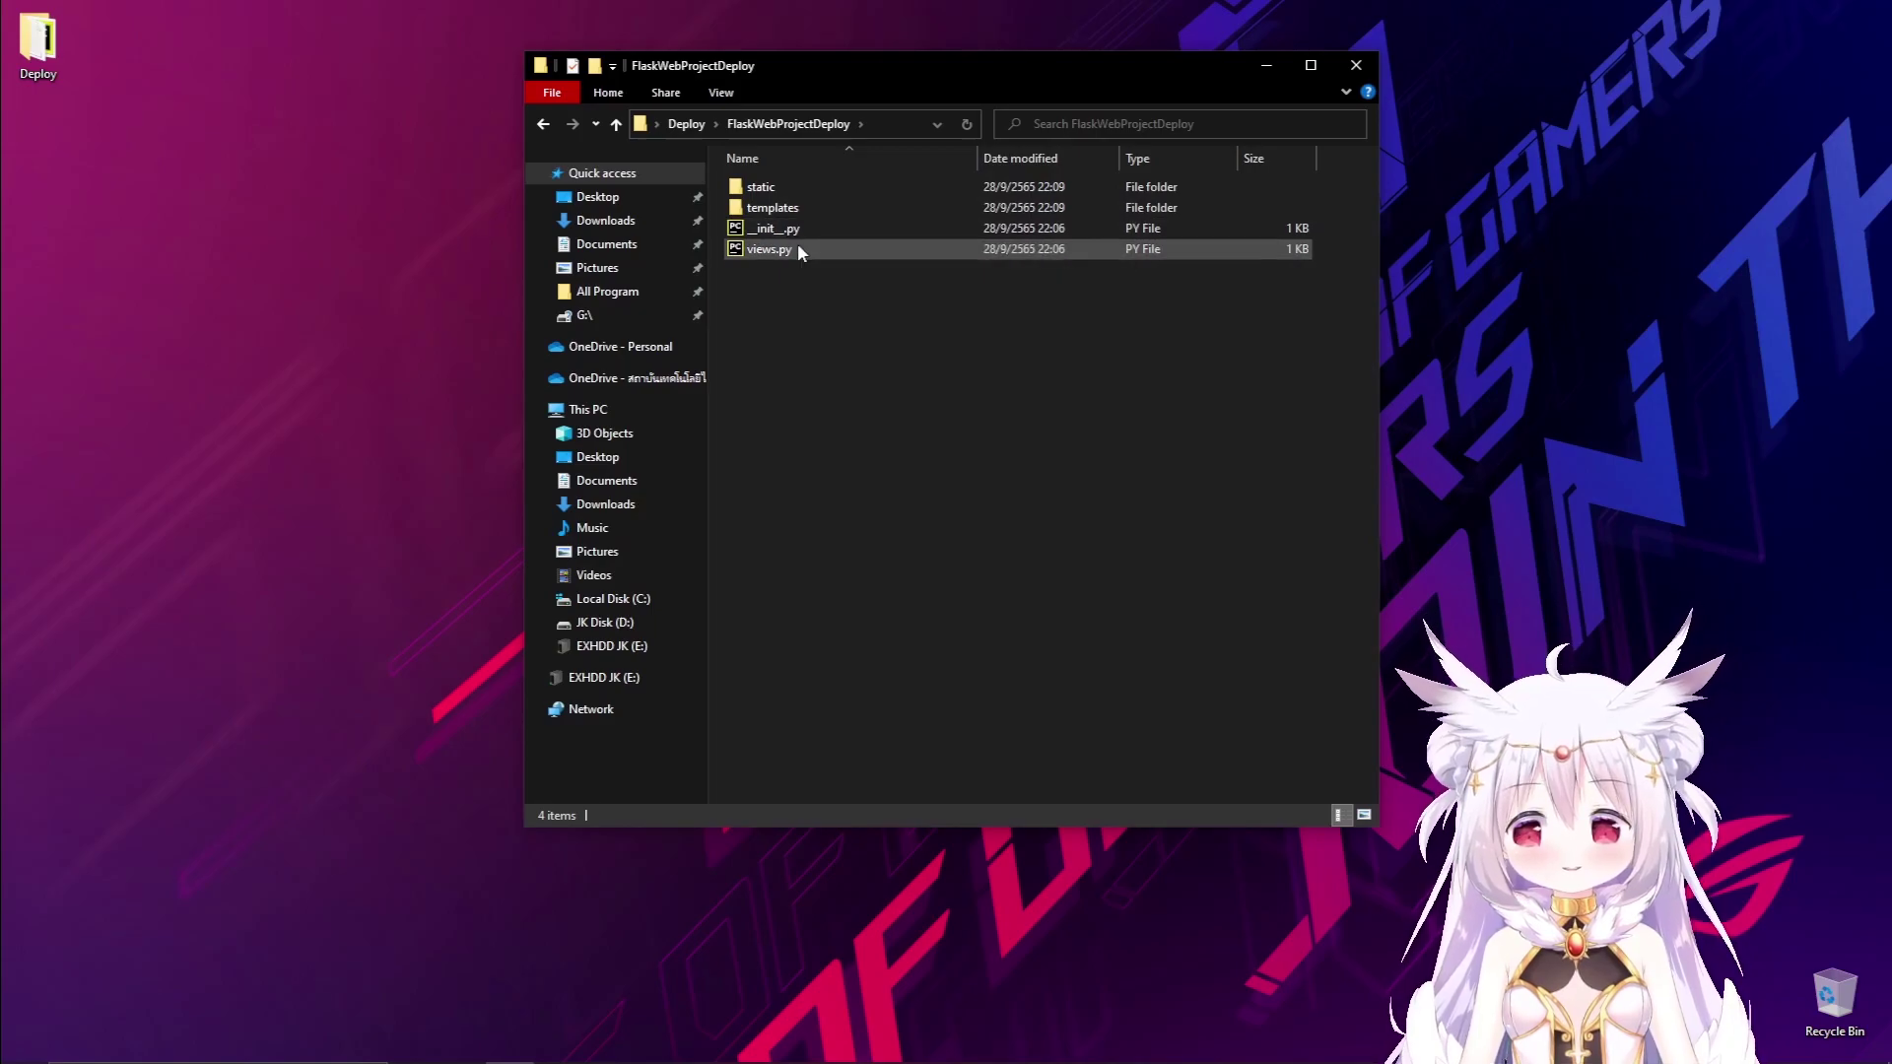
{"action": "double_click", "coordinate": [835, 210]}
{"action": "key", "text": "alt+Left"}
{"action": "double_click", "coordinate": [866, 187]}
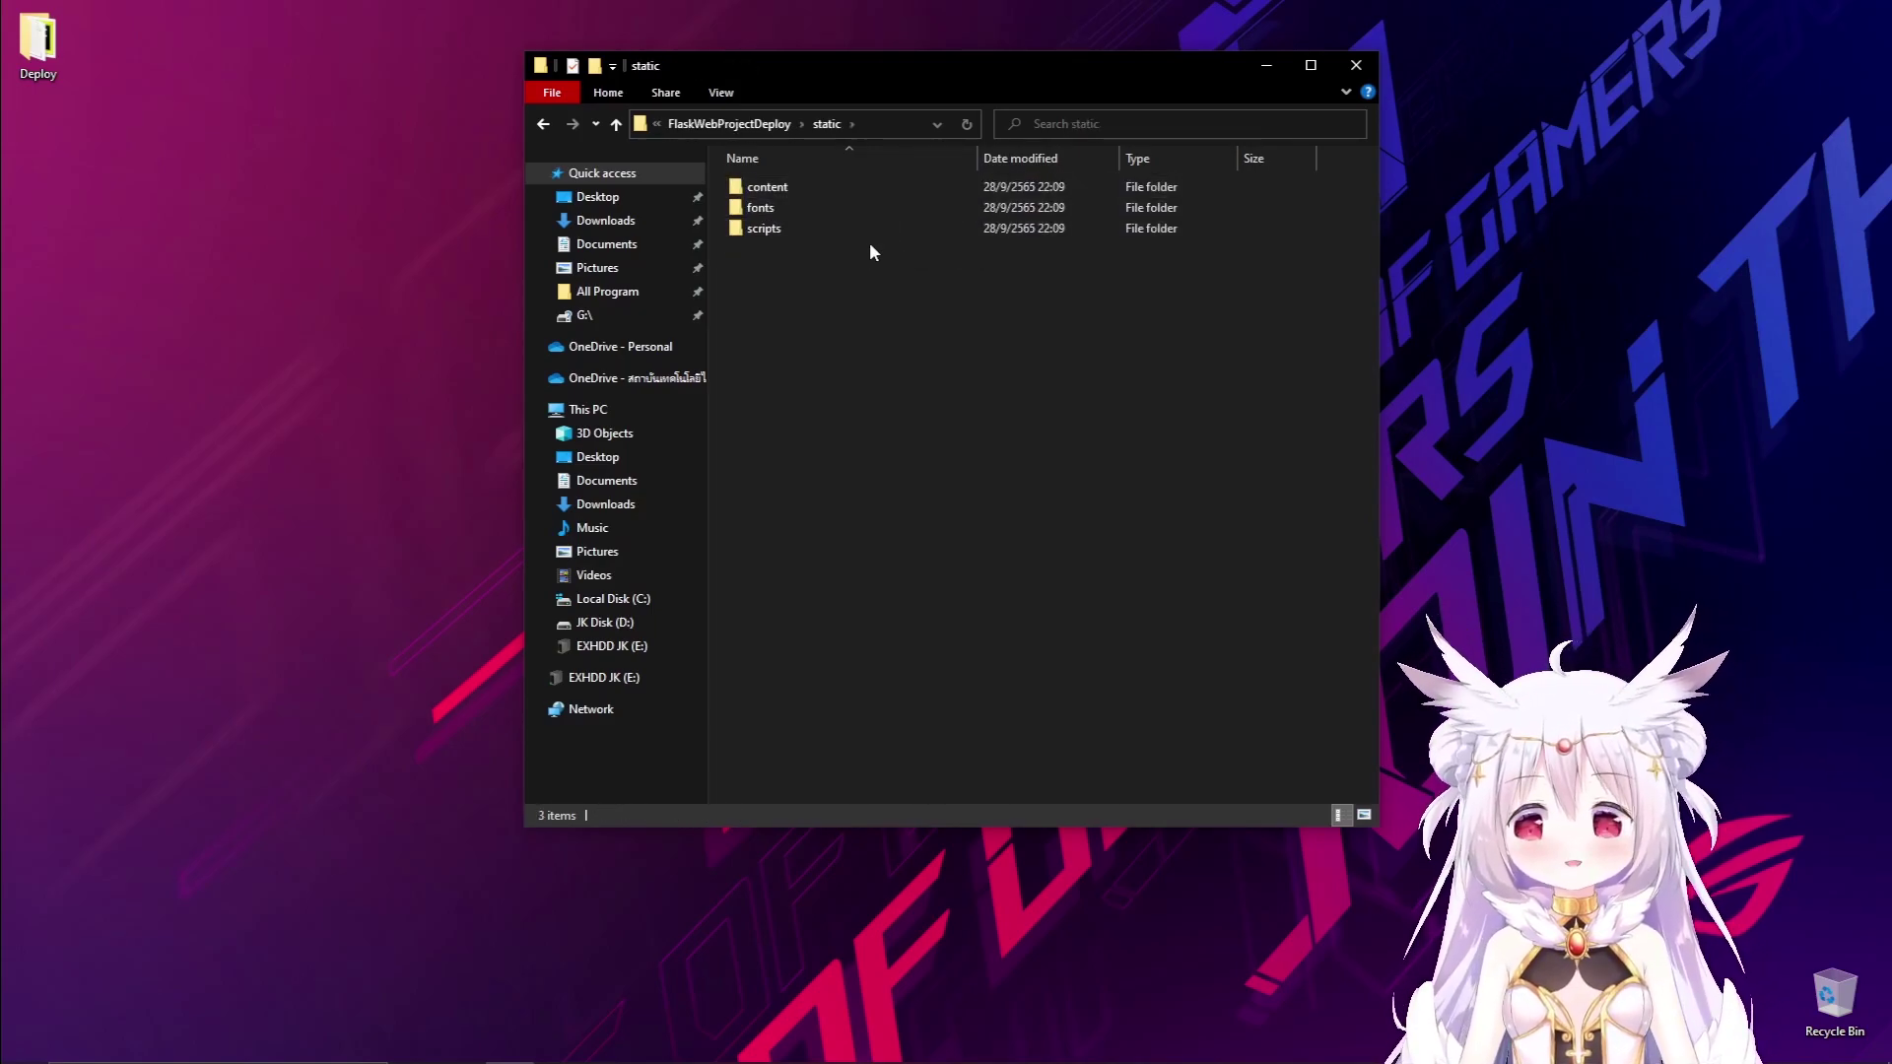
{"action": "double_click", "coordinate": [889, 229]}
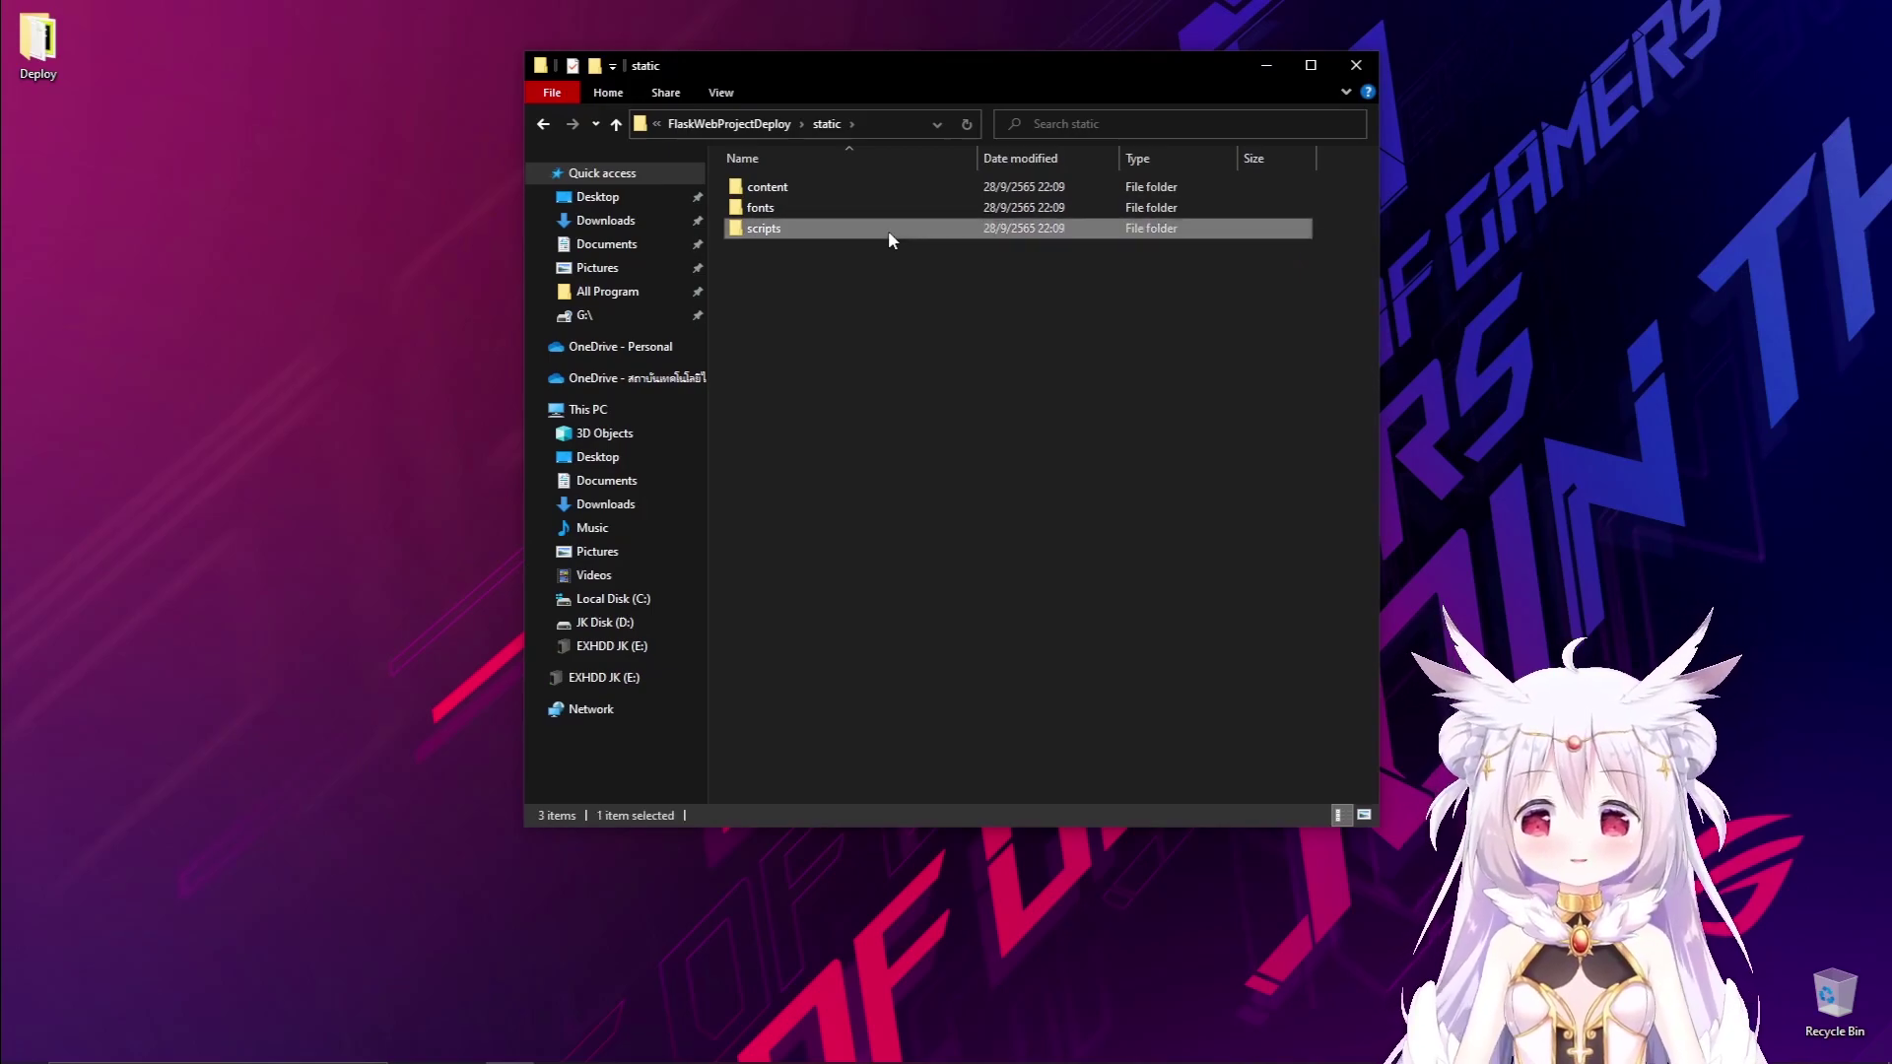
{"action": "key", "text": "alt+Left"}
{"action": "double_click", "coordinate": [956, 189]}
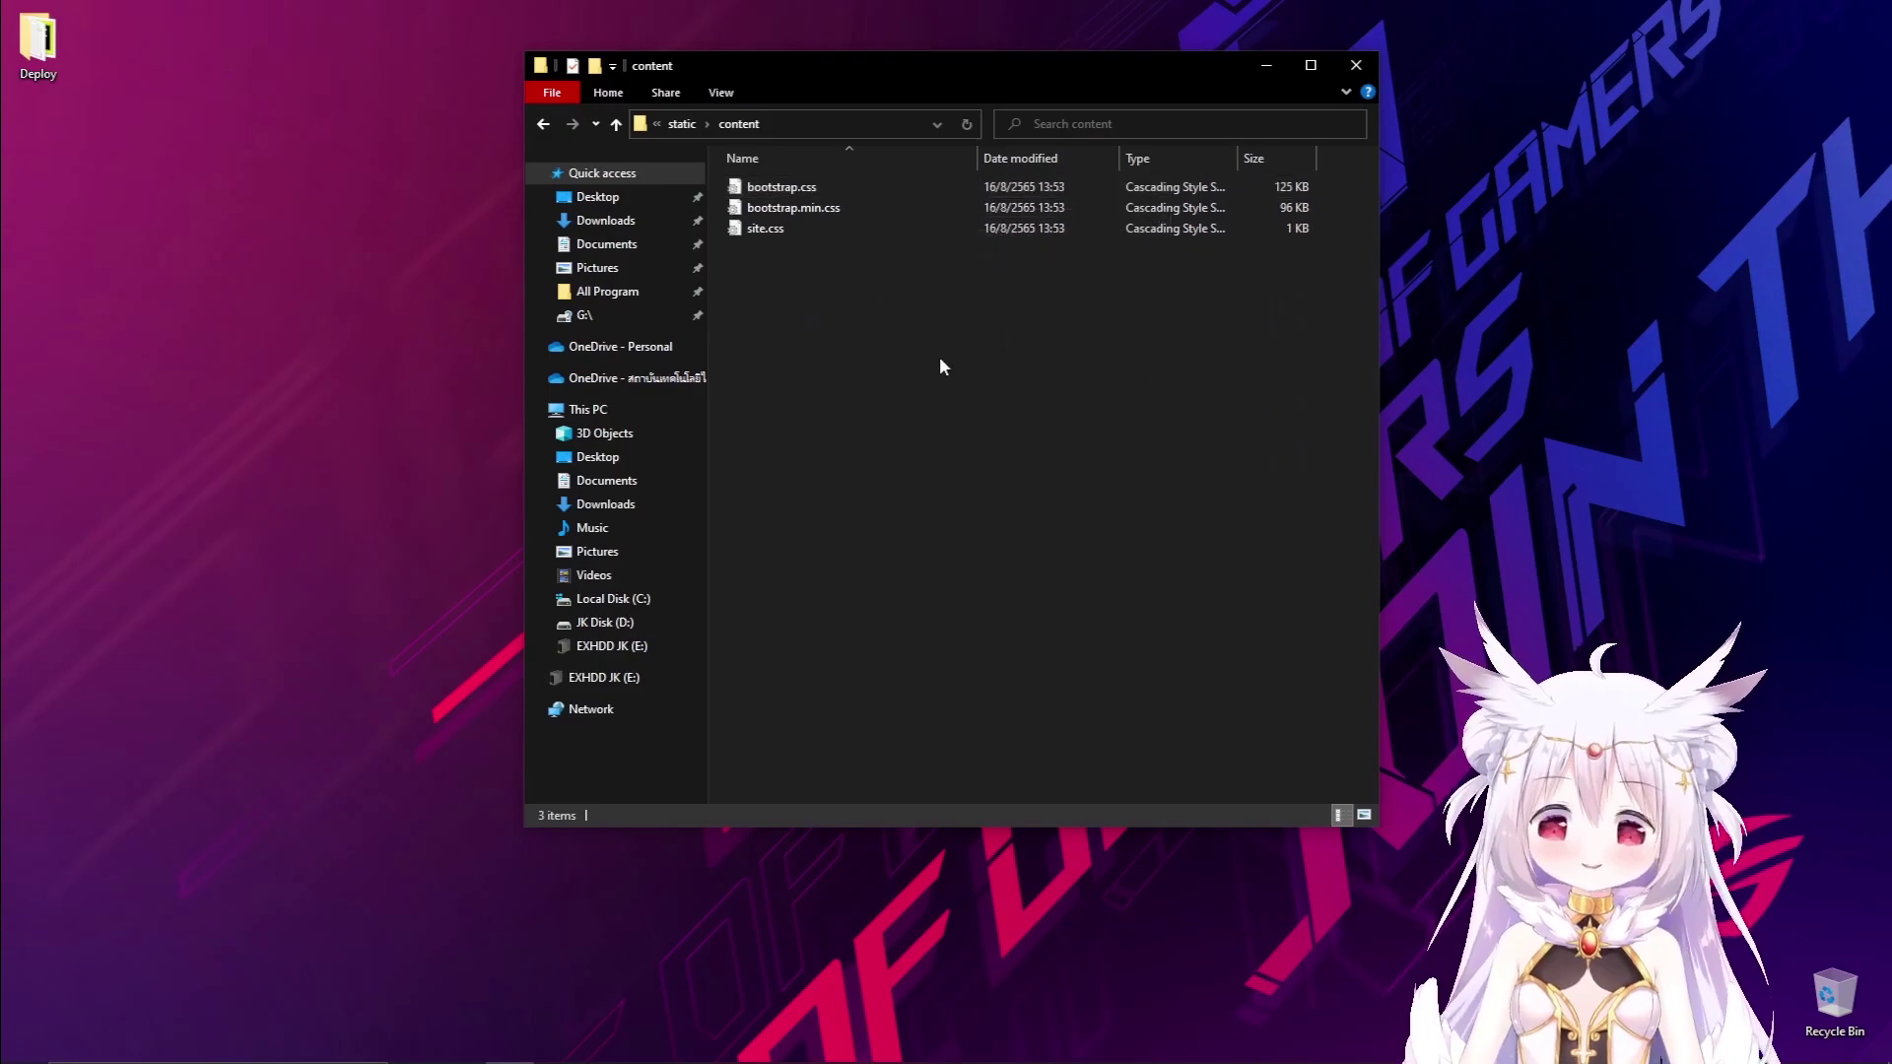
{"action": "key", "text": "alt+Left"}
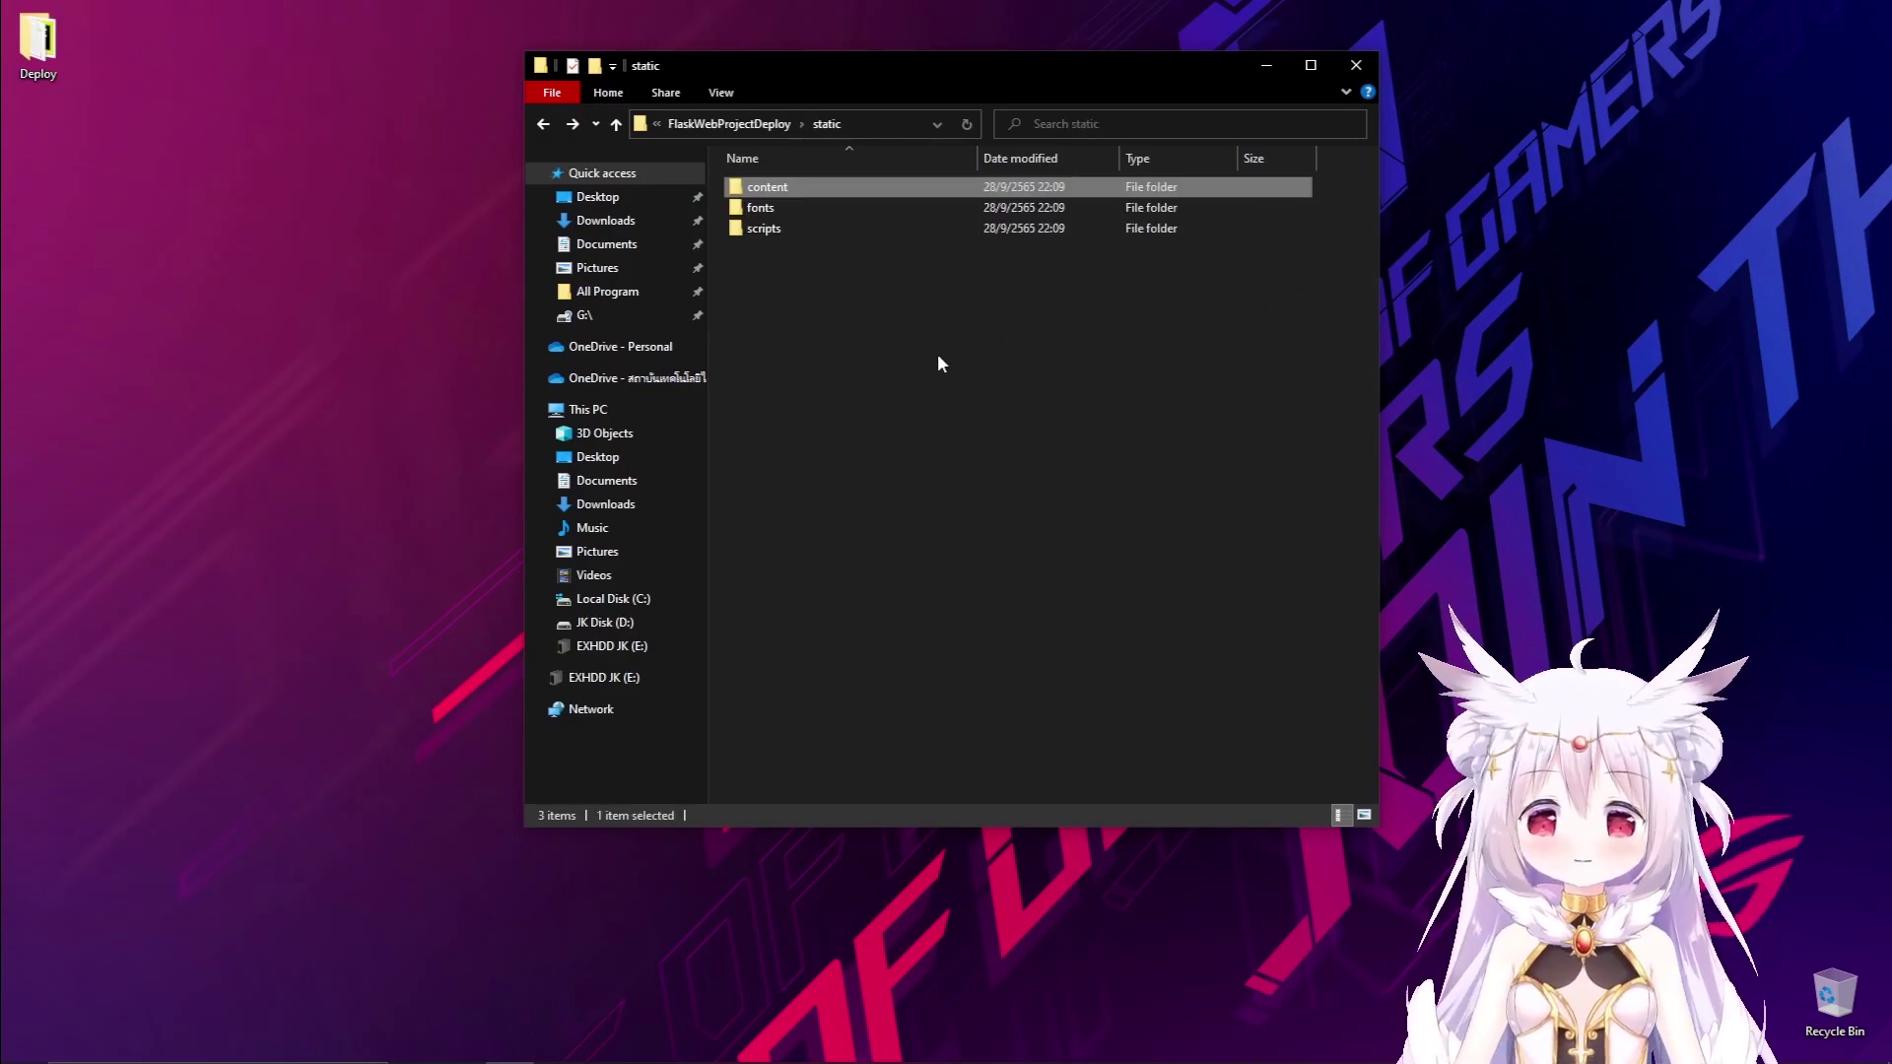
{"action": "key", "text": "alt+Left"}
{"action": "key", "text": "alt+Left"}
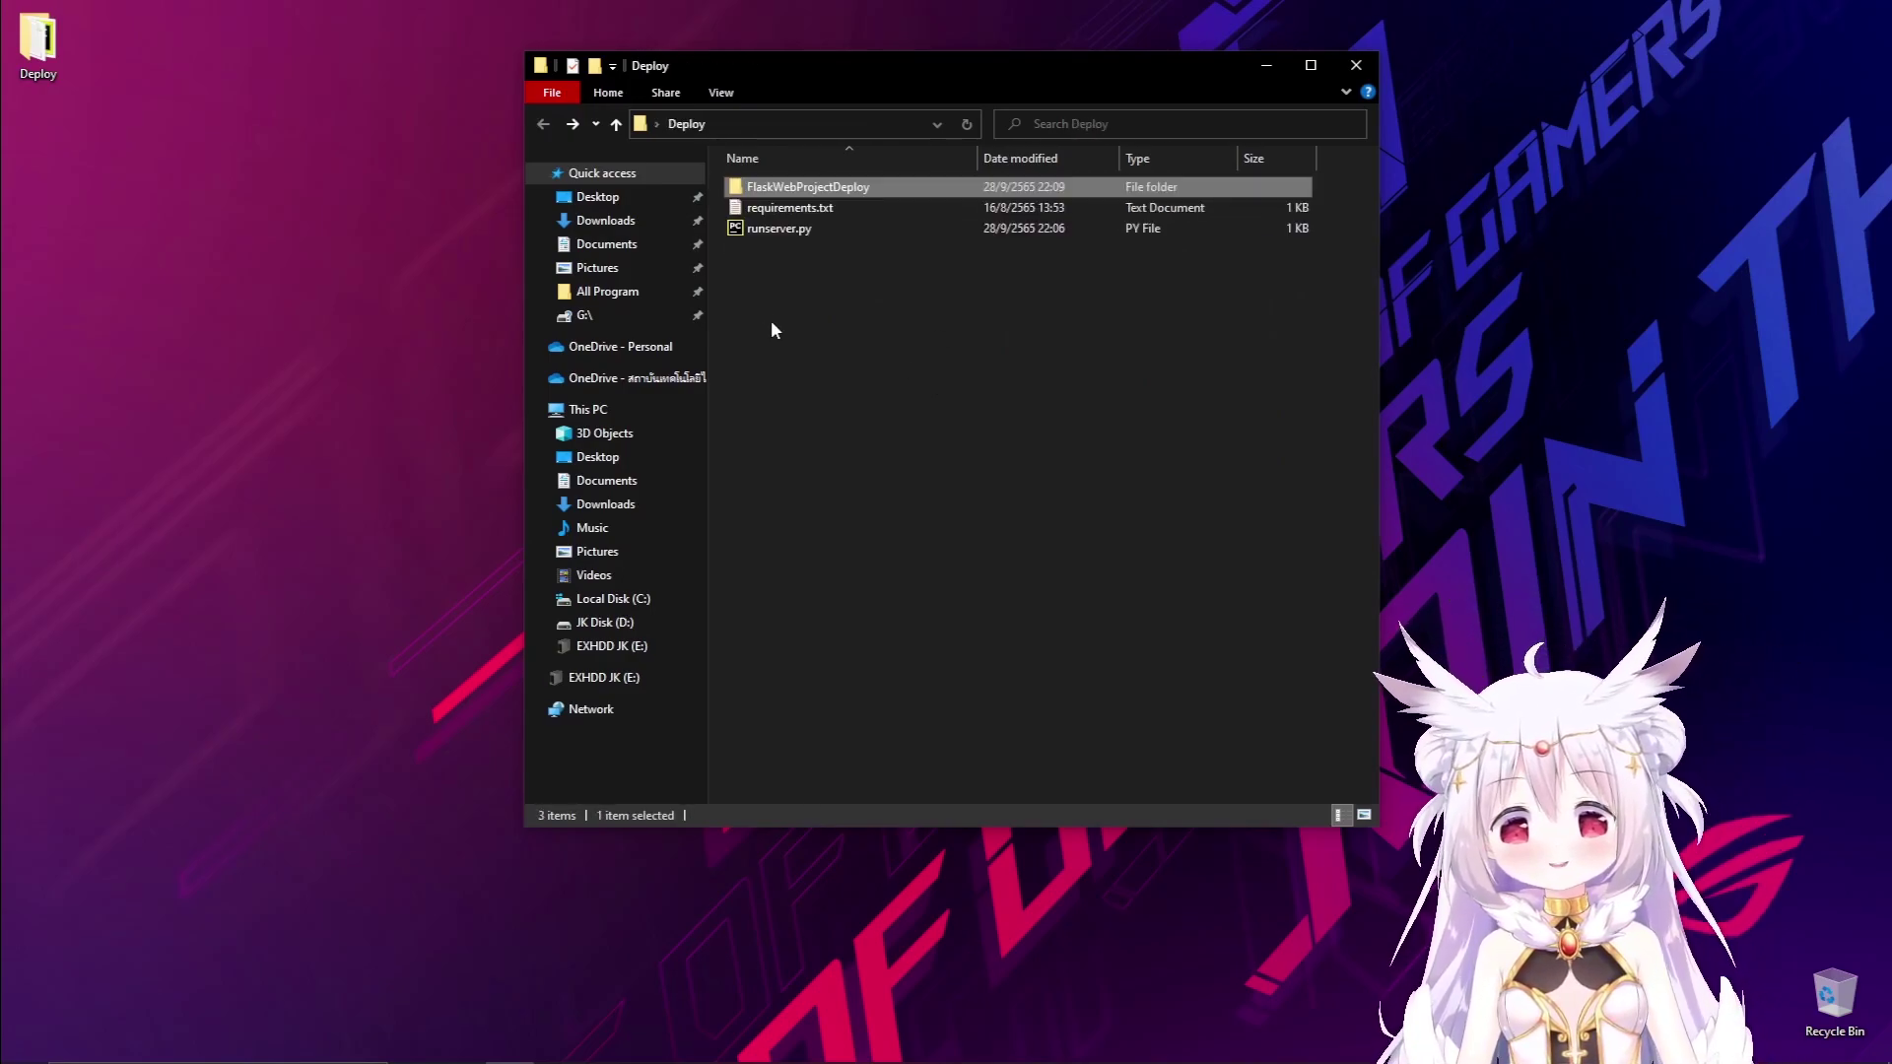
Launch PuTTY from Windows search and enter the remote server's IP address as Host Name.
{"action": "left_click", "coordinate": [1268, 65]}
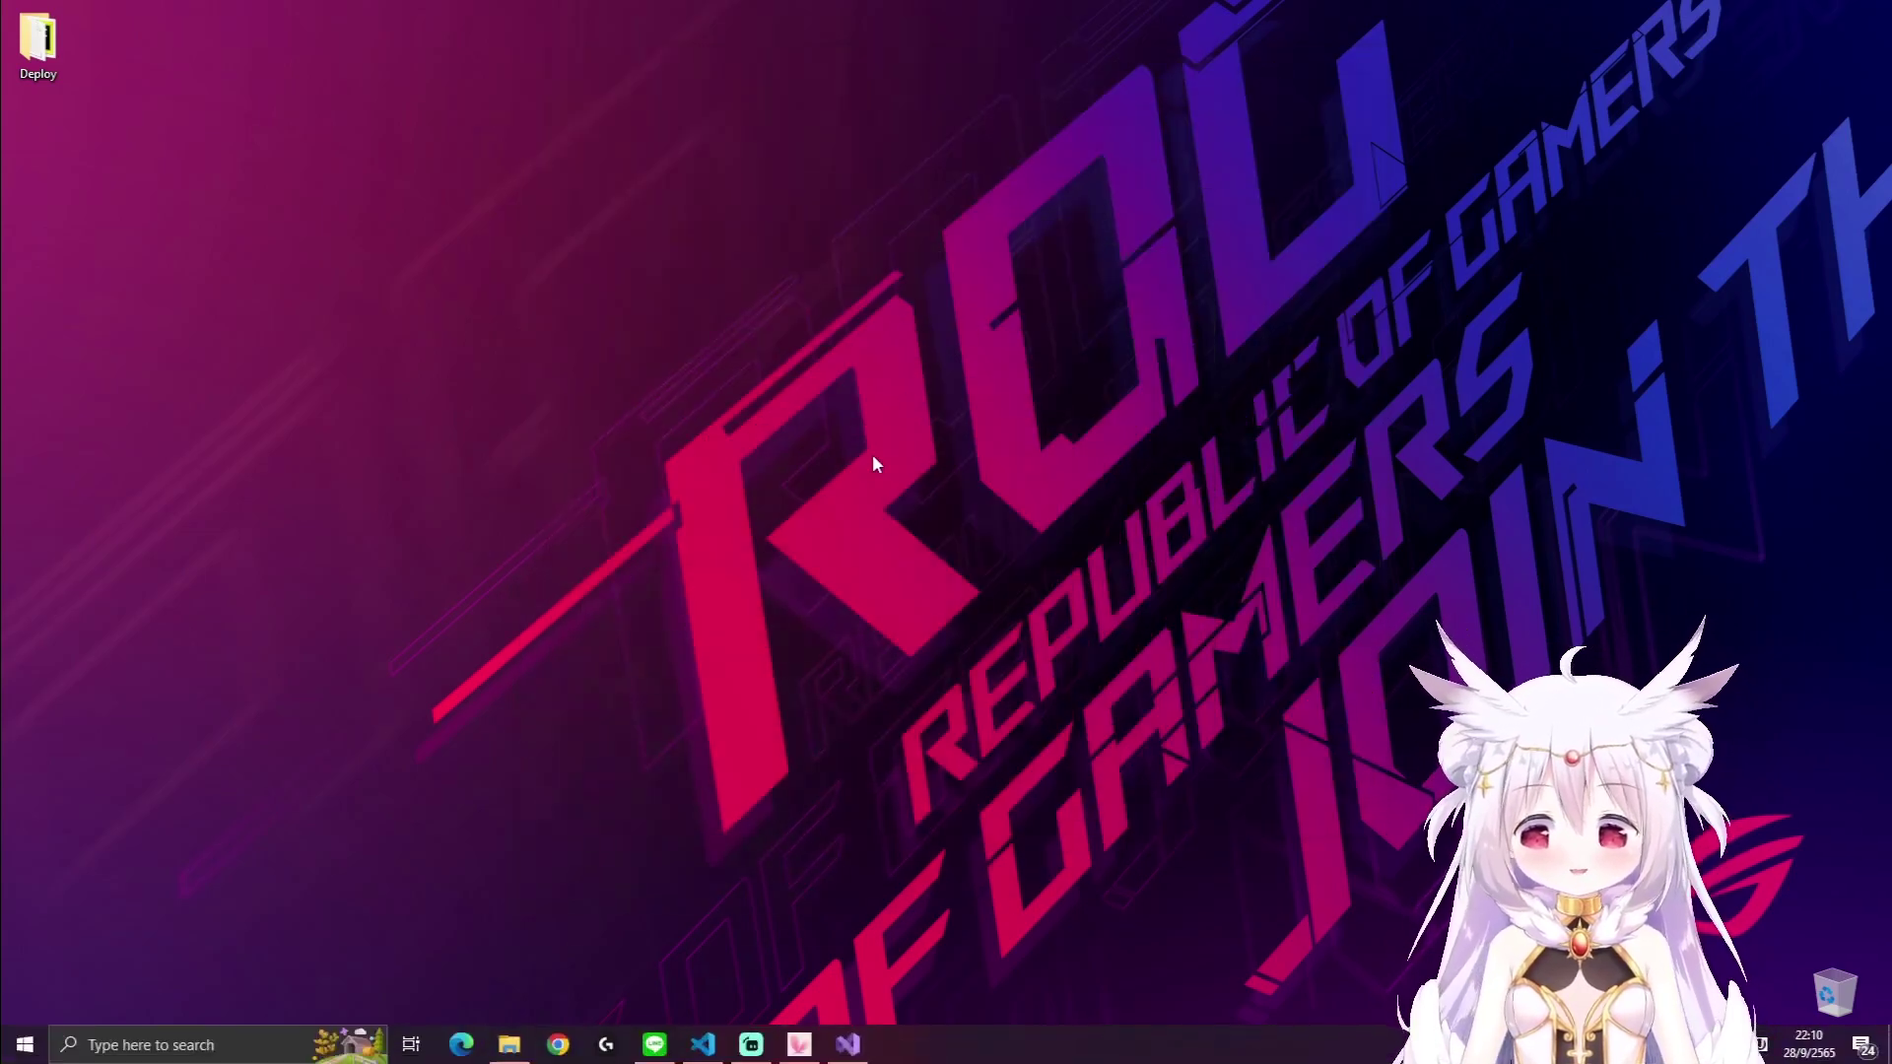
{"action": "left_click", "coordinate": [202, 1040]}
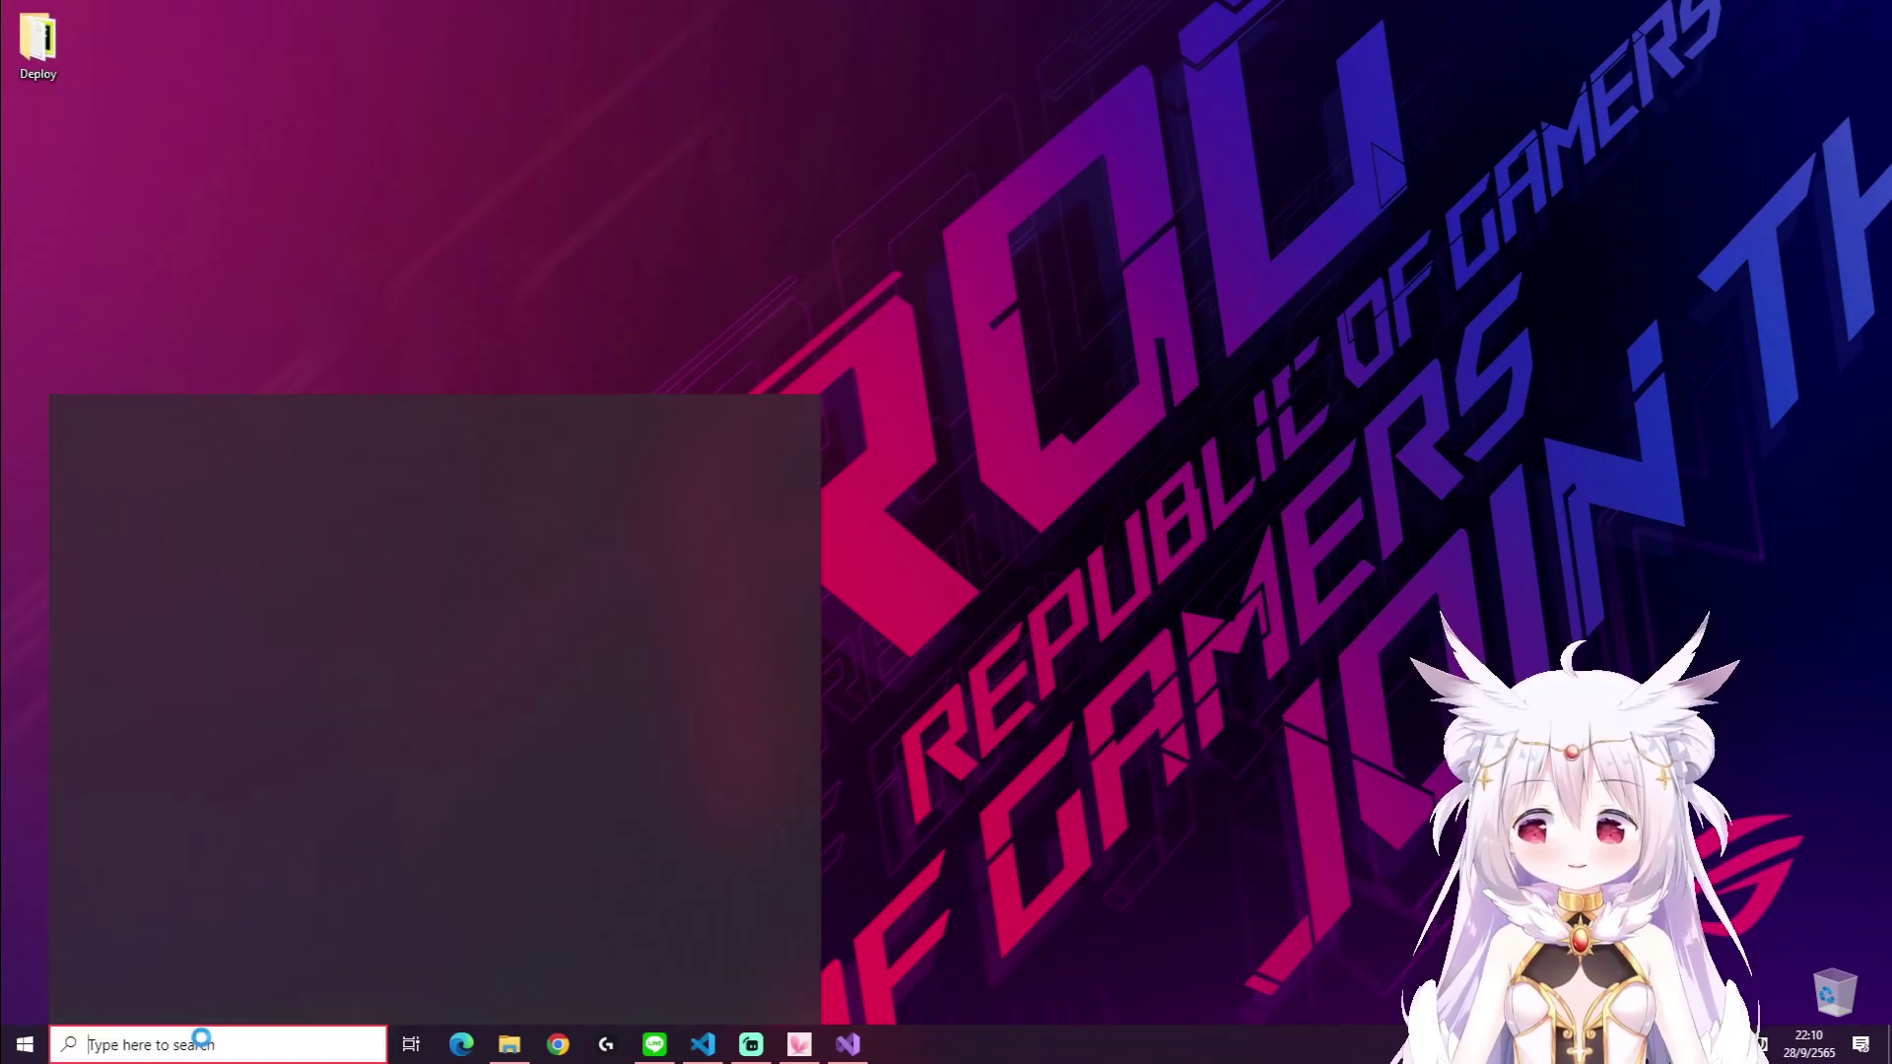
{"action": "type", "text": "putty"}
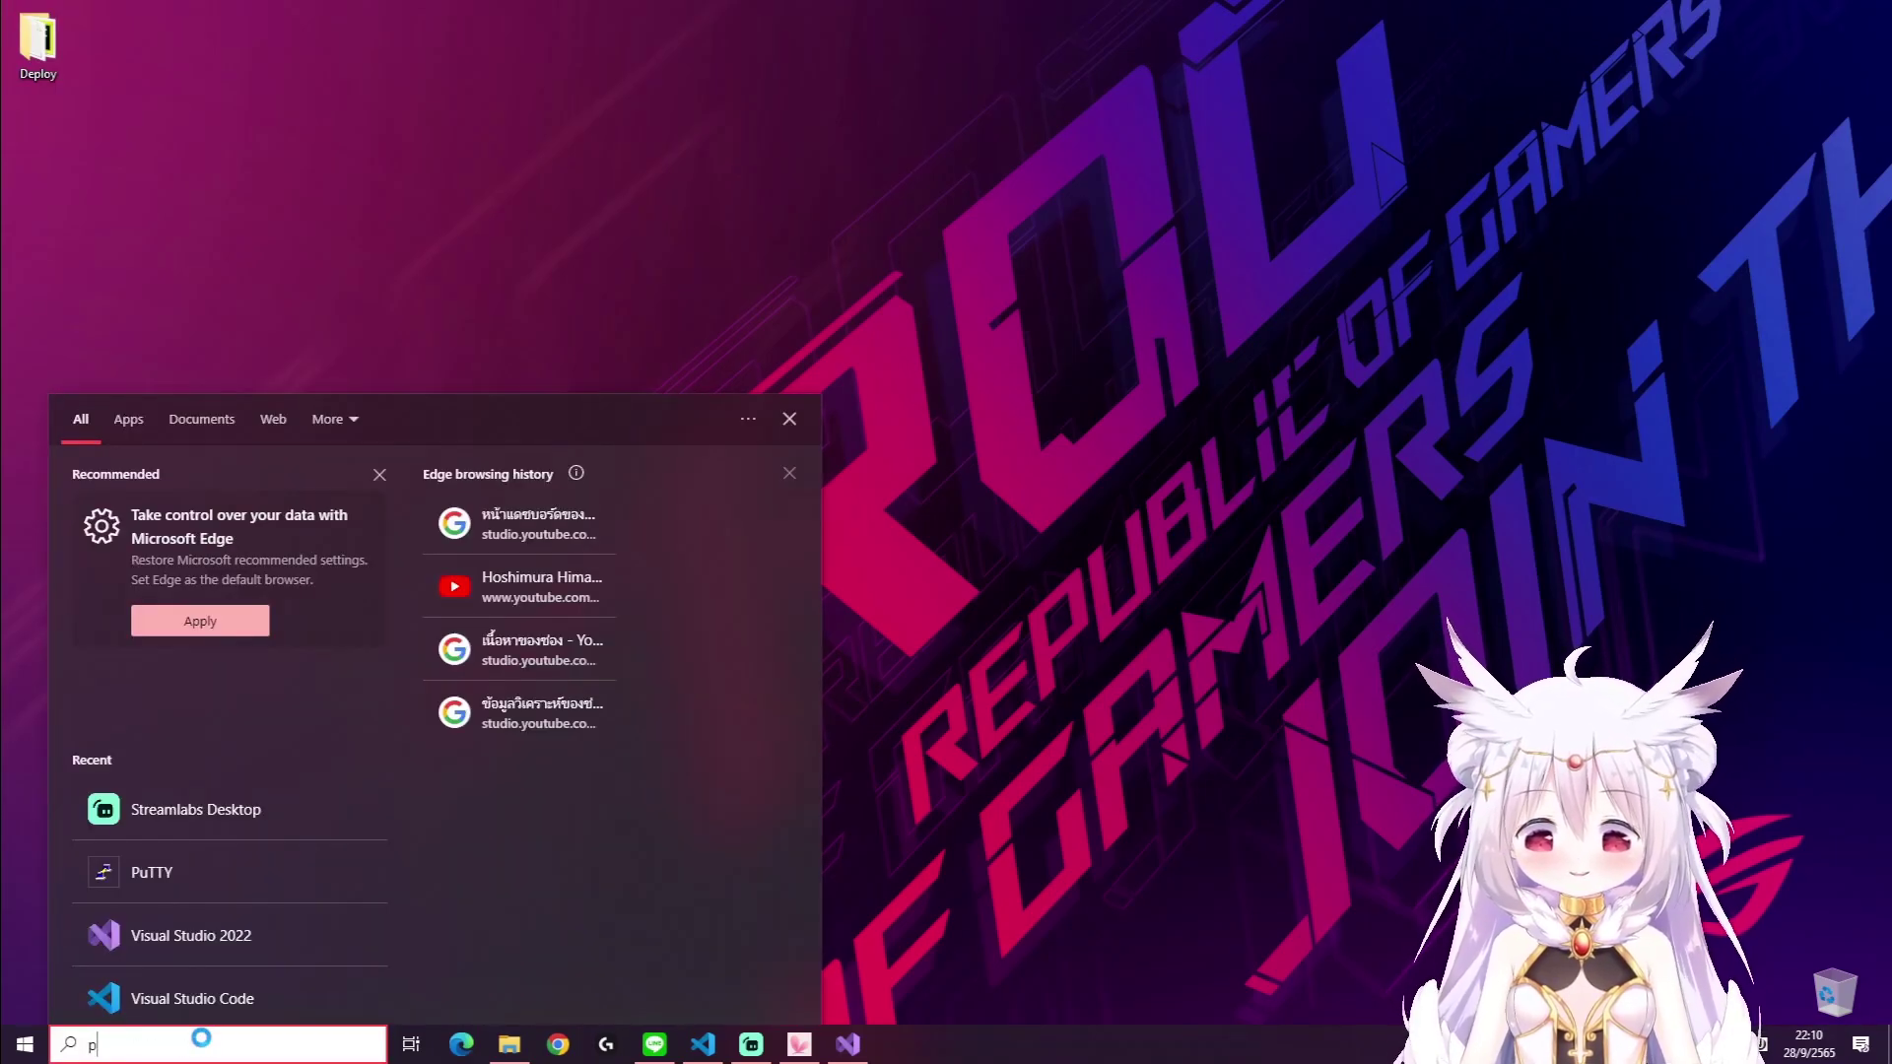
{"action": "key", "text": "Return"}
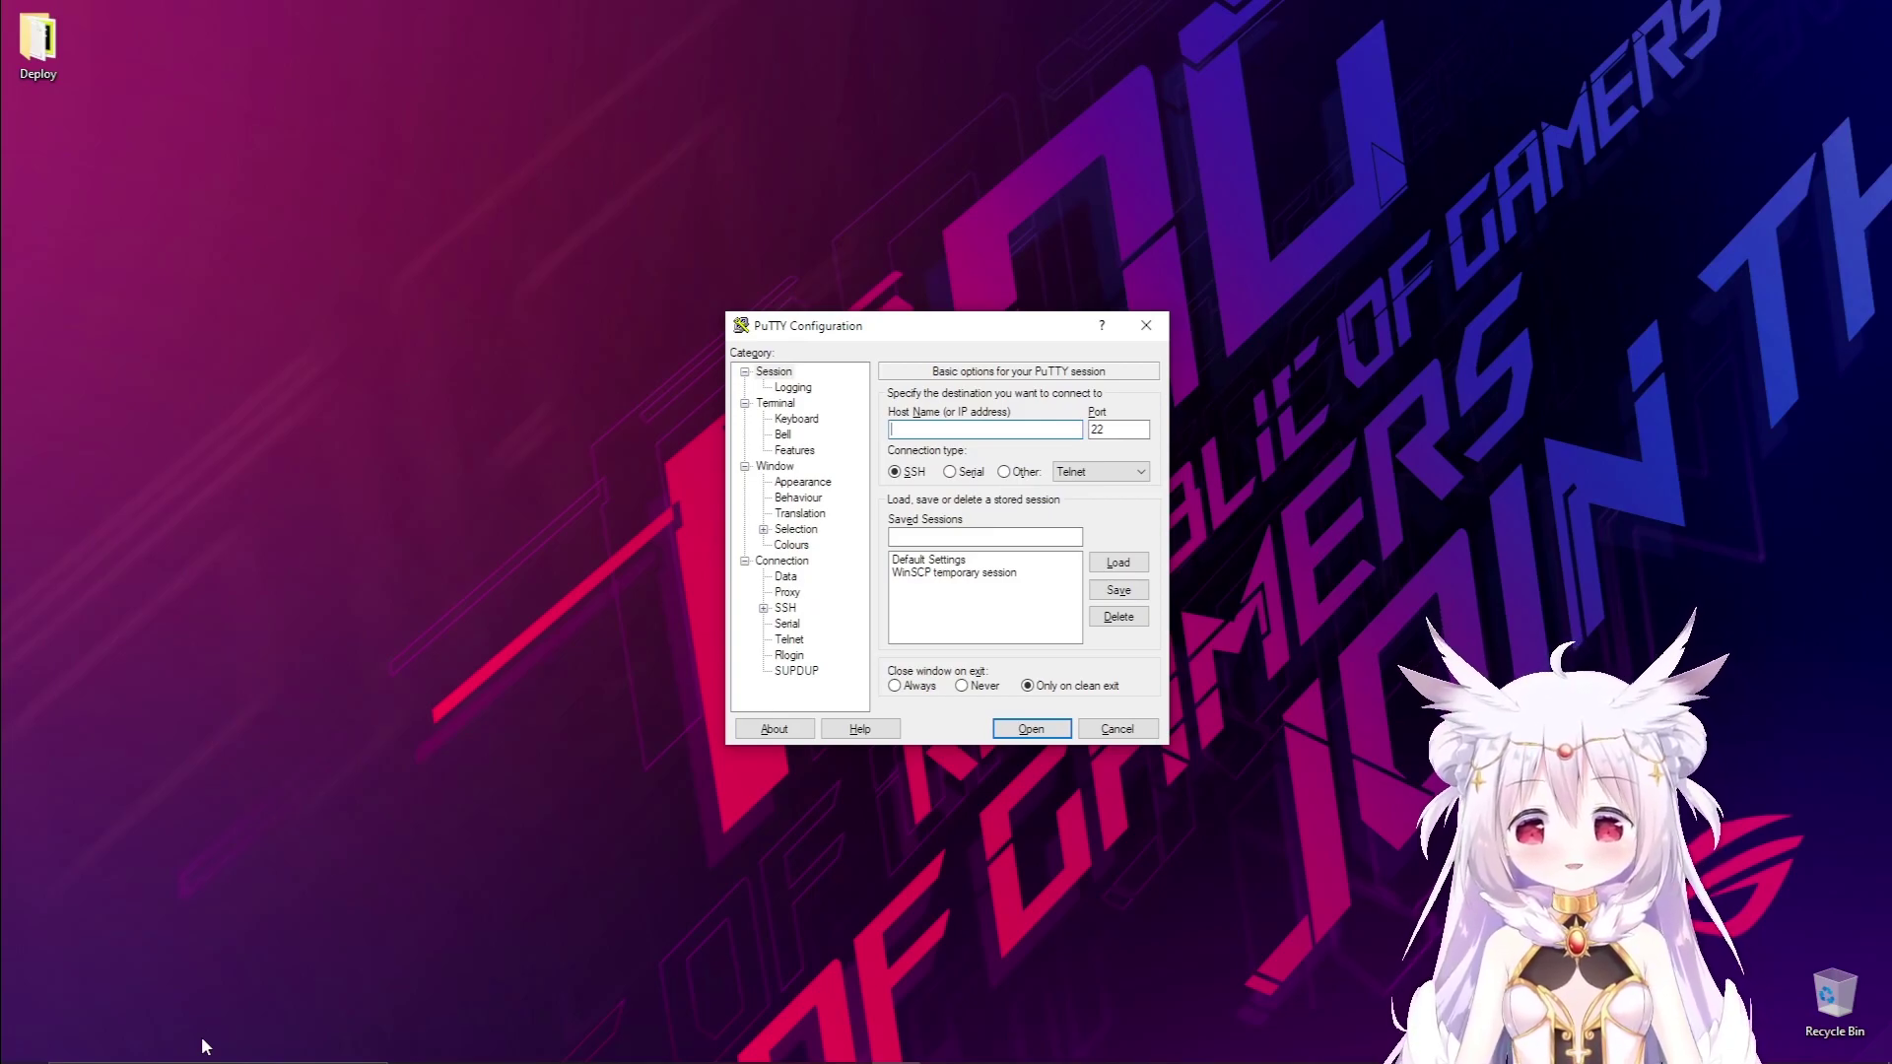
{"action": "type", "text": "14"}
{"action": "type", "text": "8"}
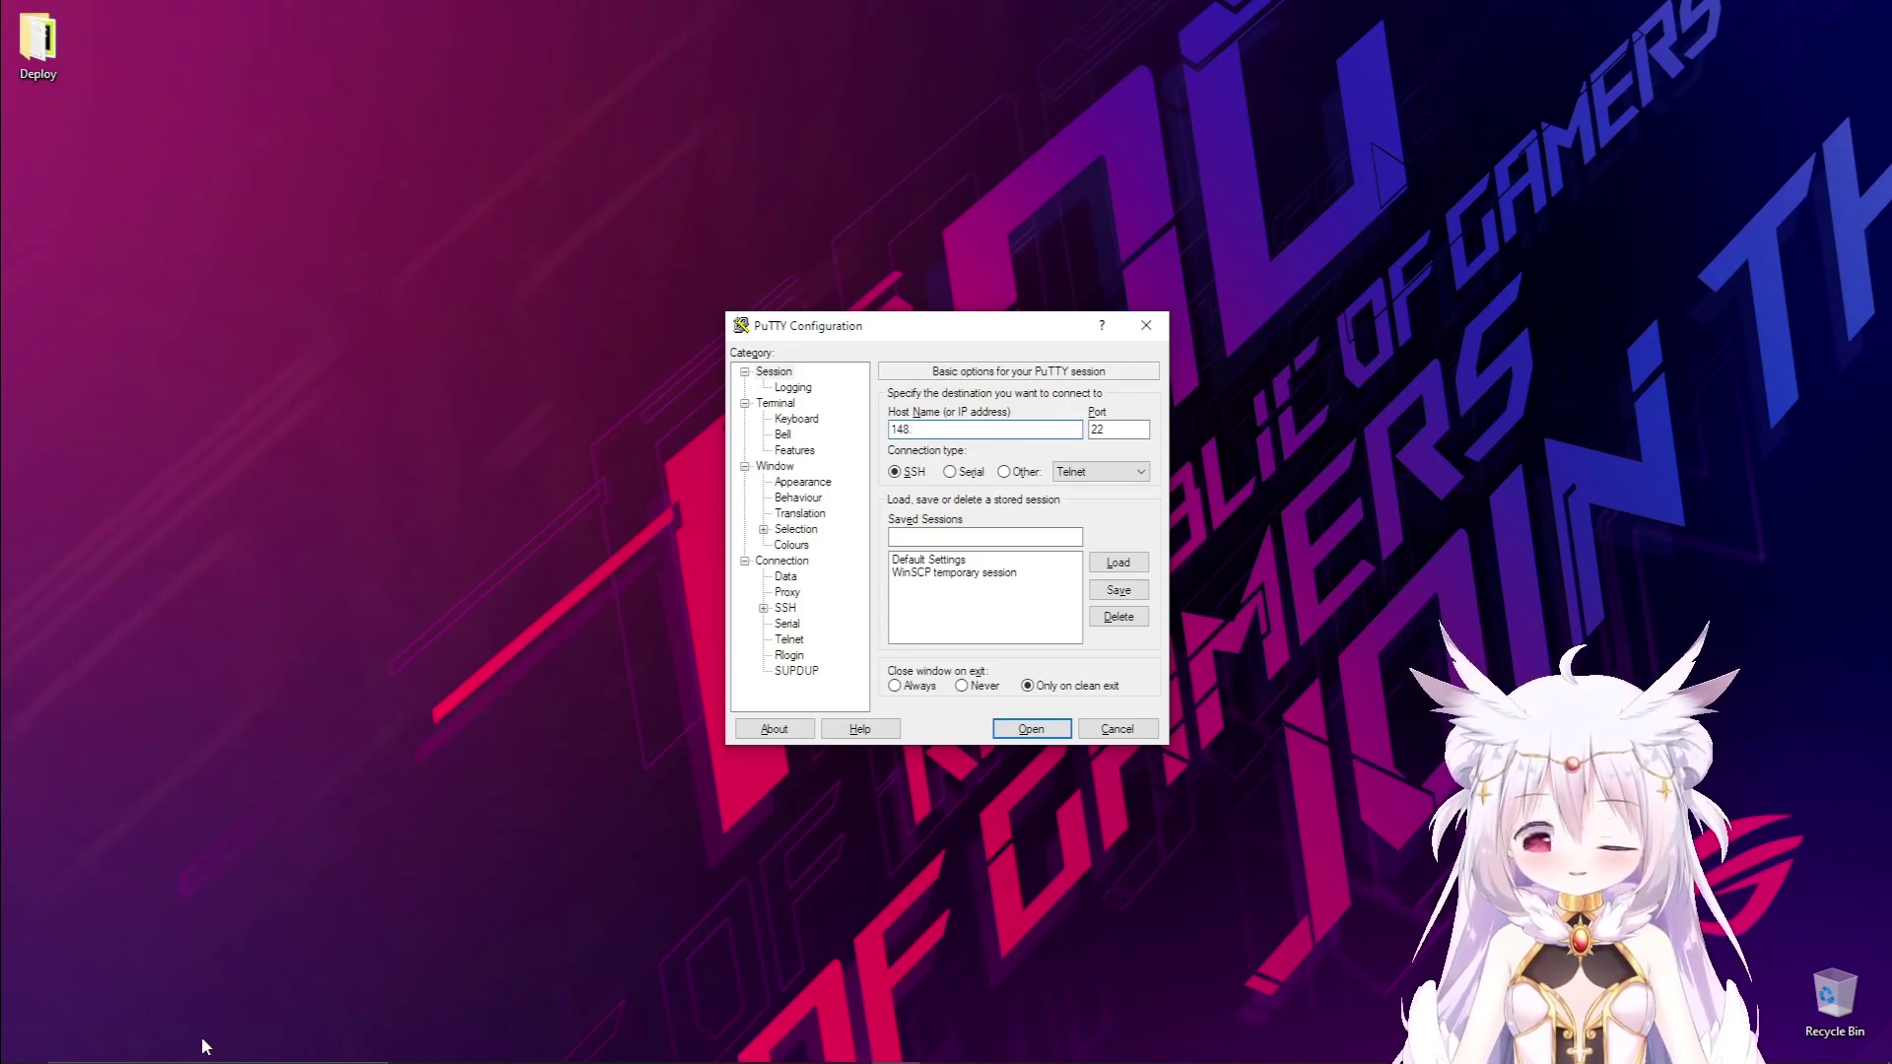
{"action": "type", "text": ".72."}
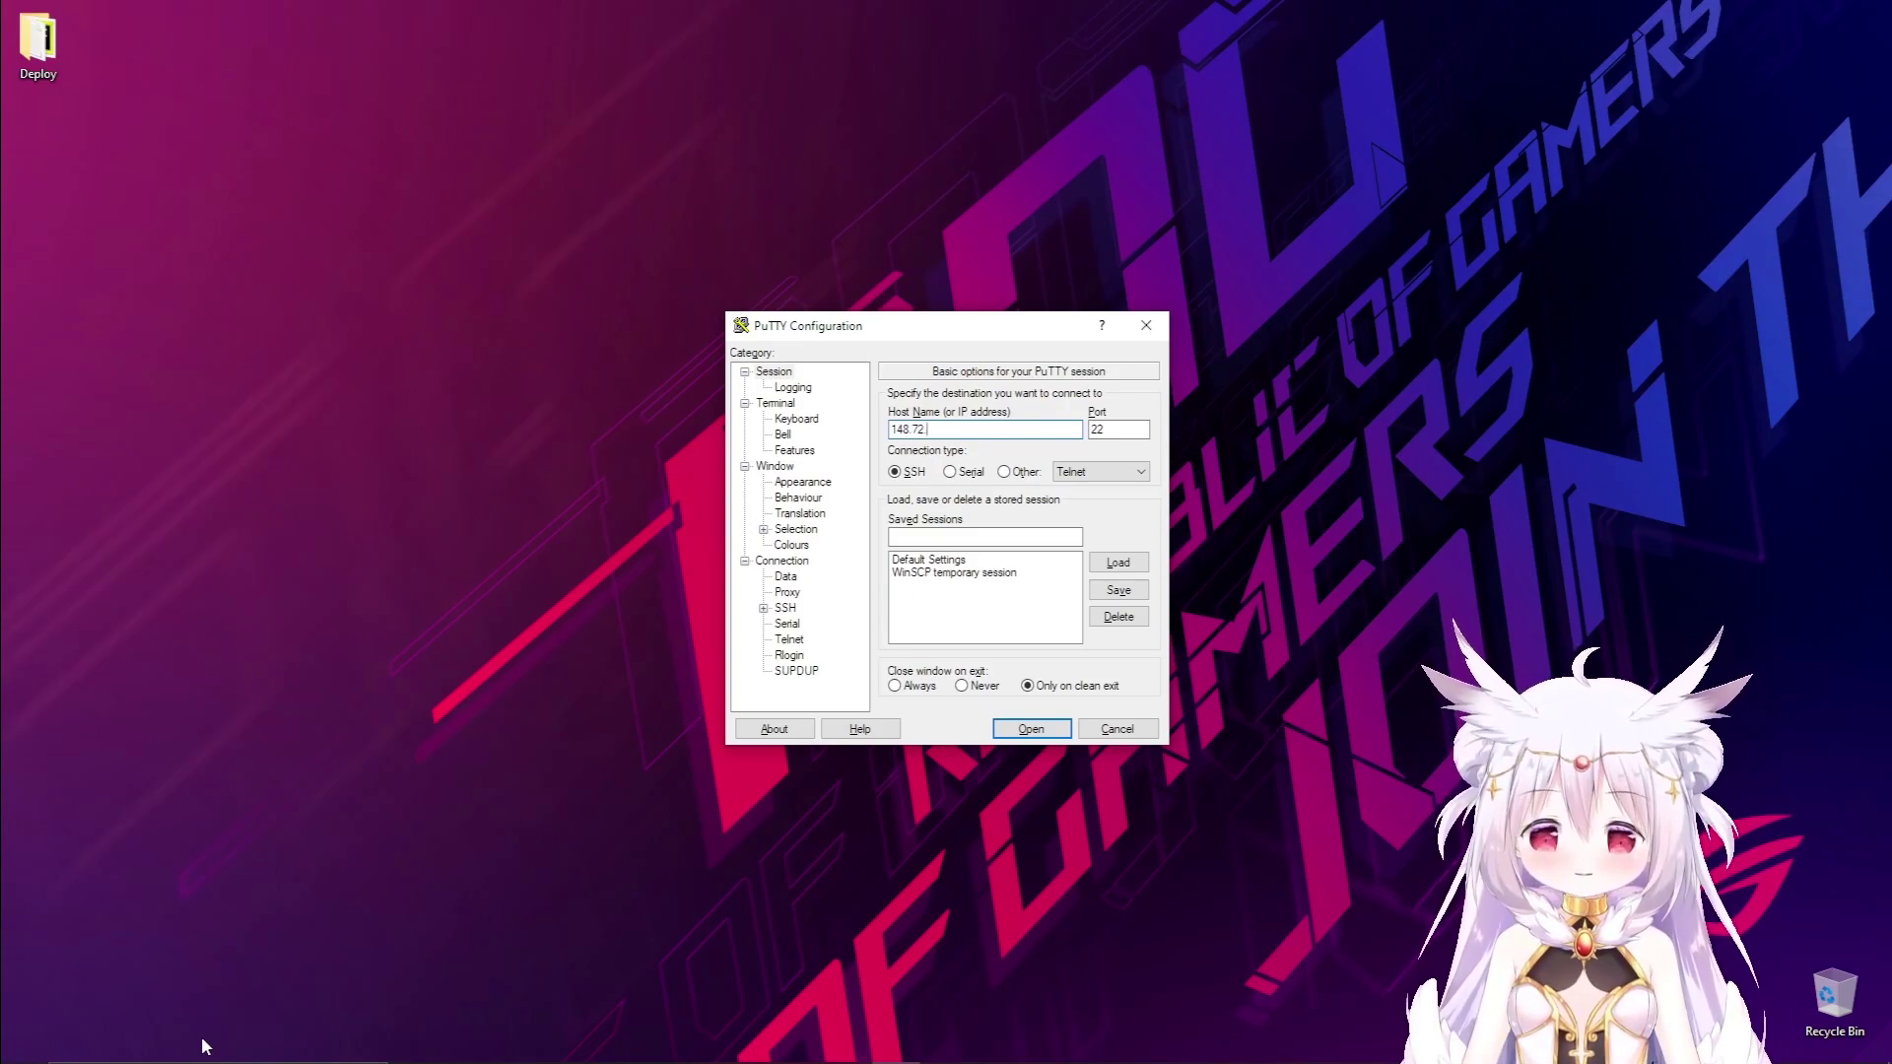
{"action": "type", "text": "247"}
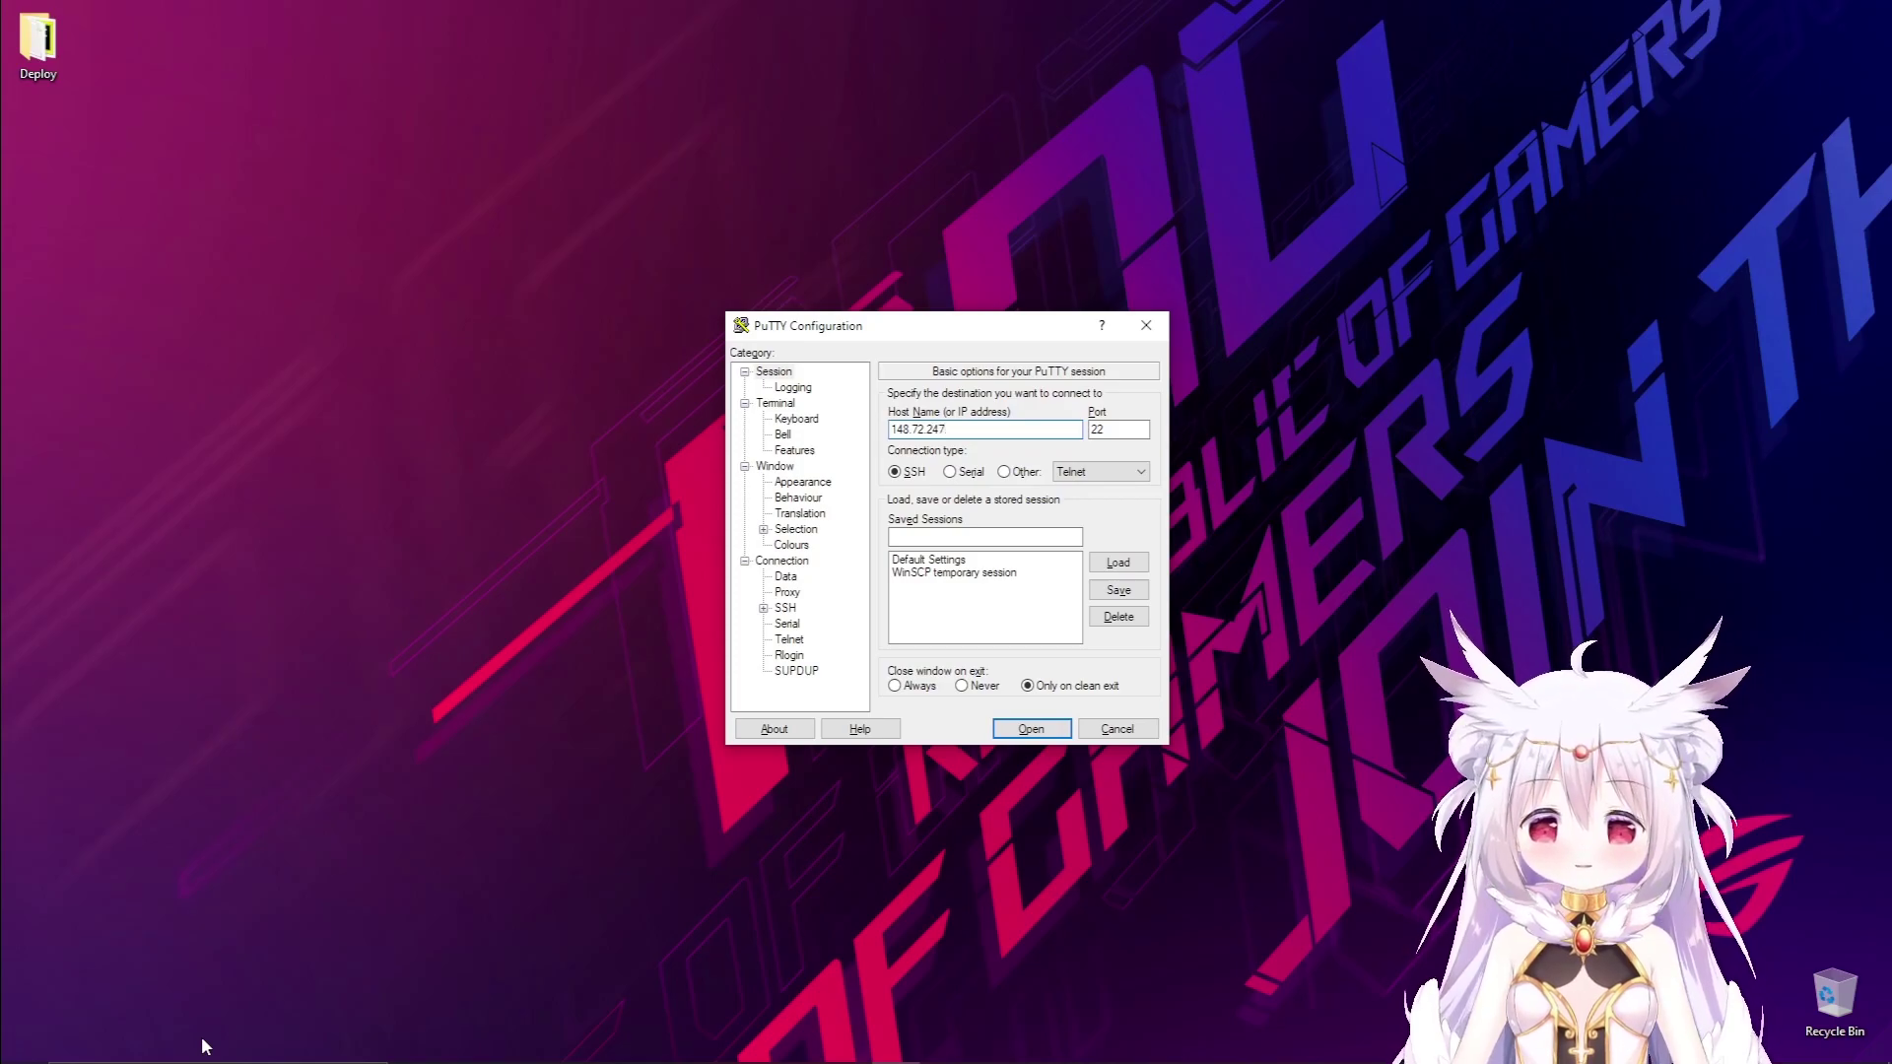
{"action": "type", "text": ".69"}
Open the SSH connection and log in with the admin username and its password.
{"action": "key", "text": "Return"}
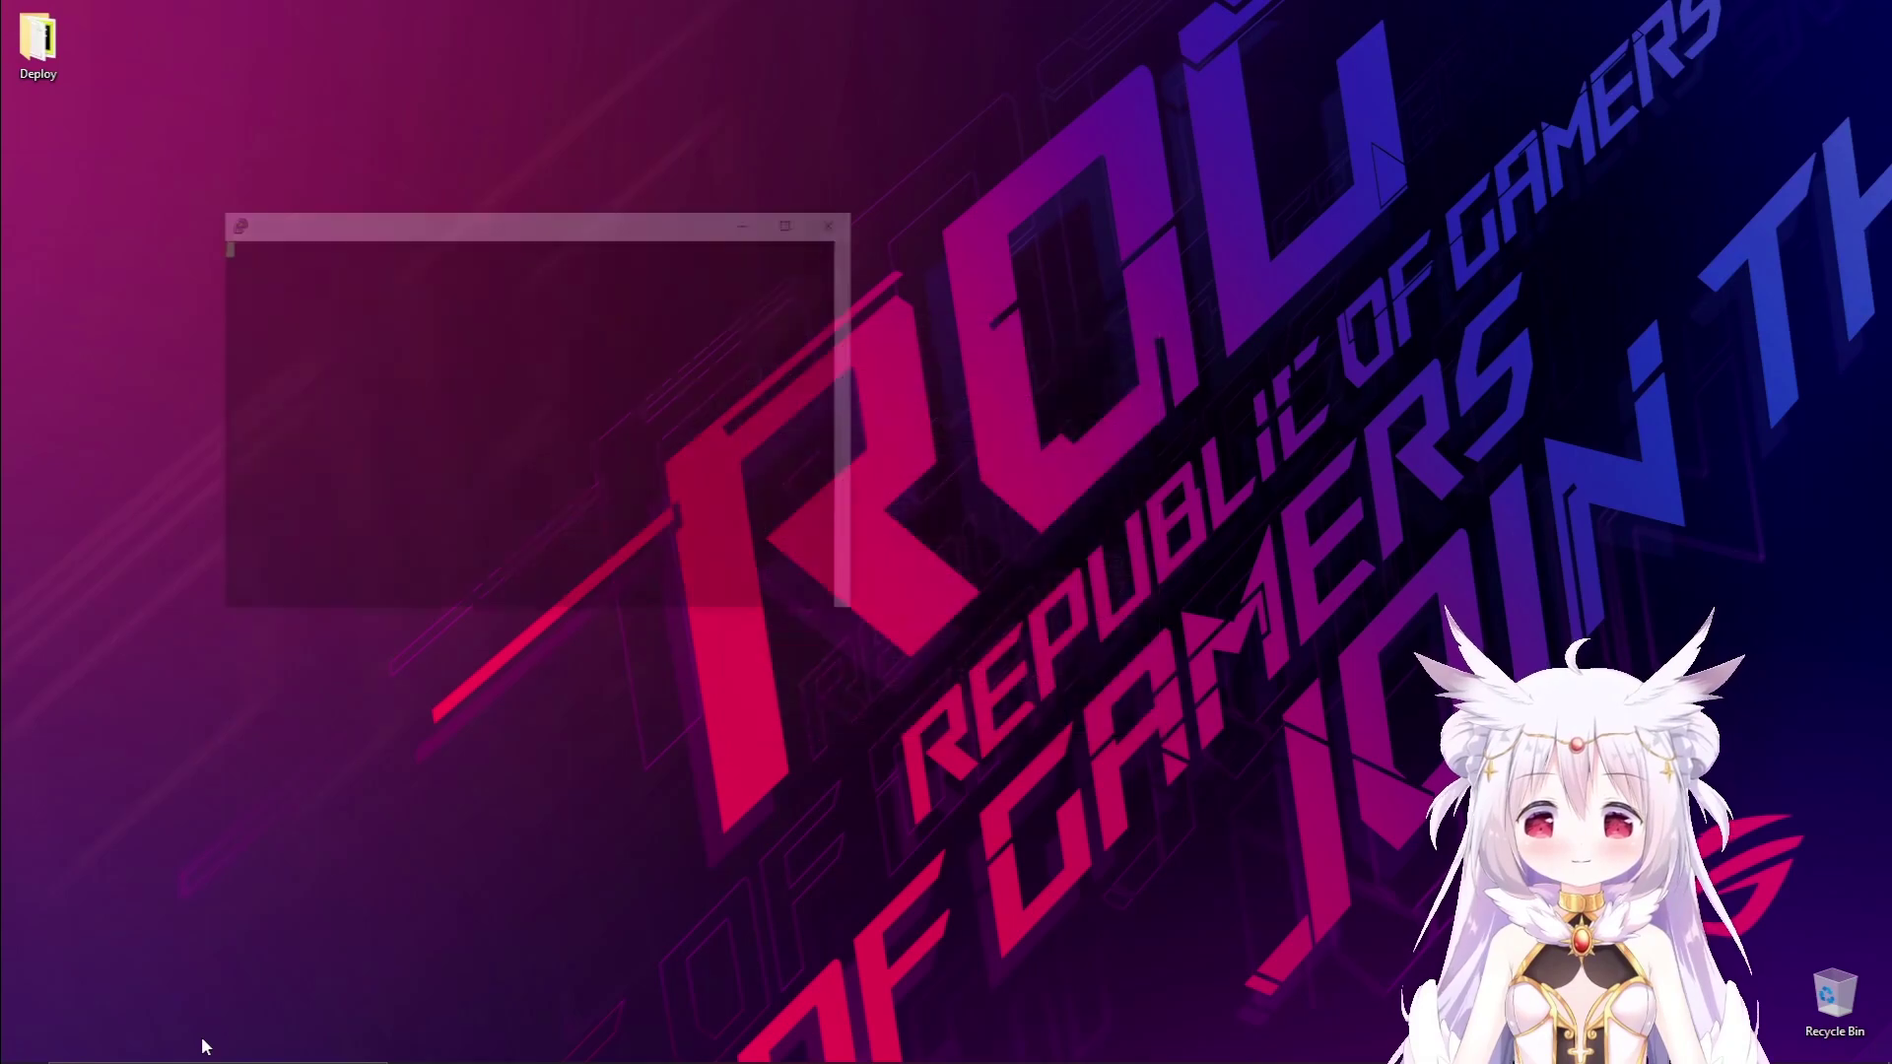
{"action": "type", "text": "himad"}
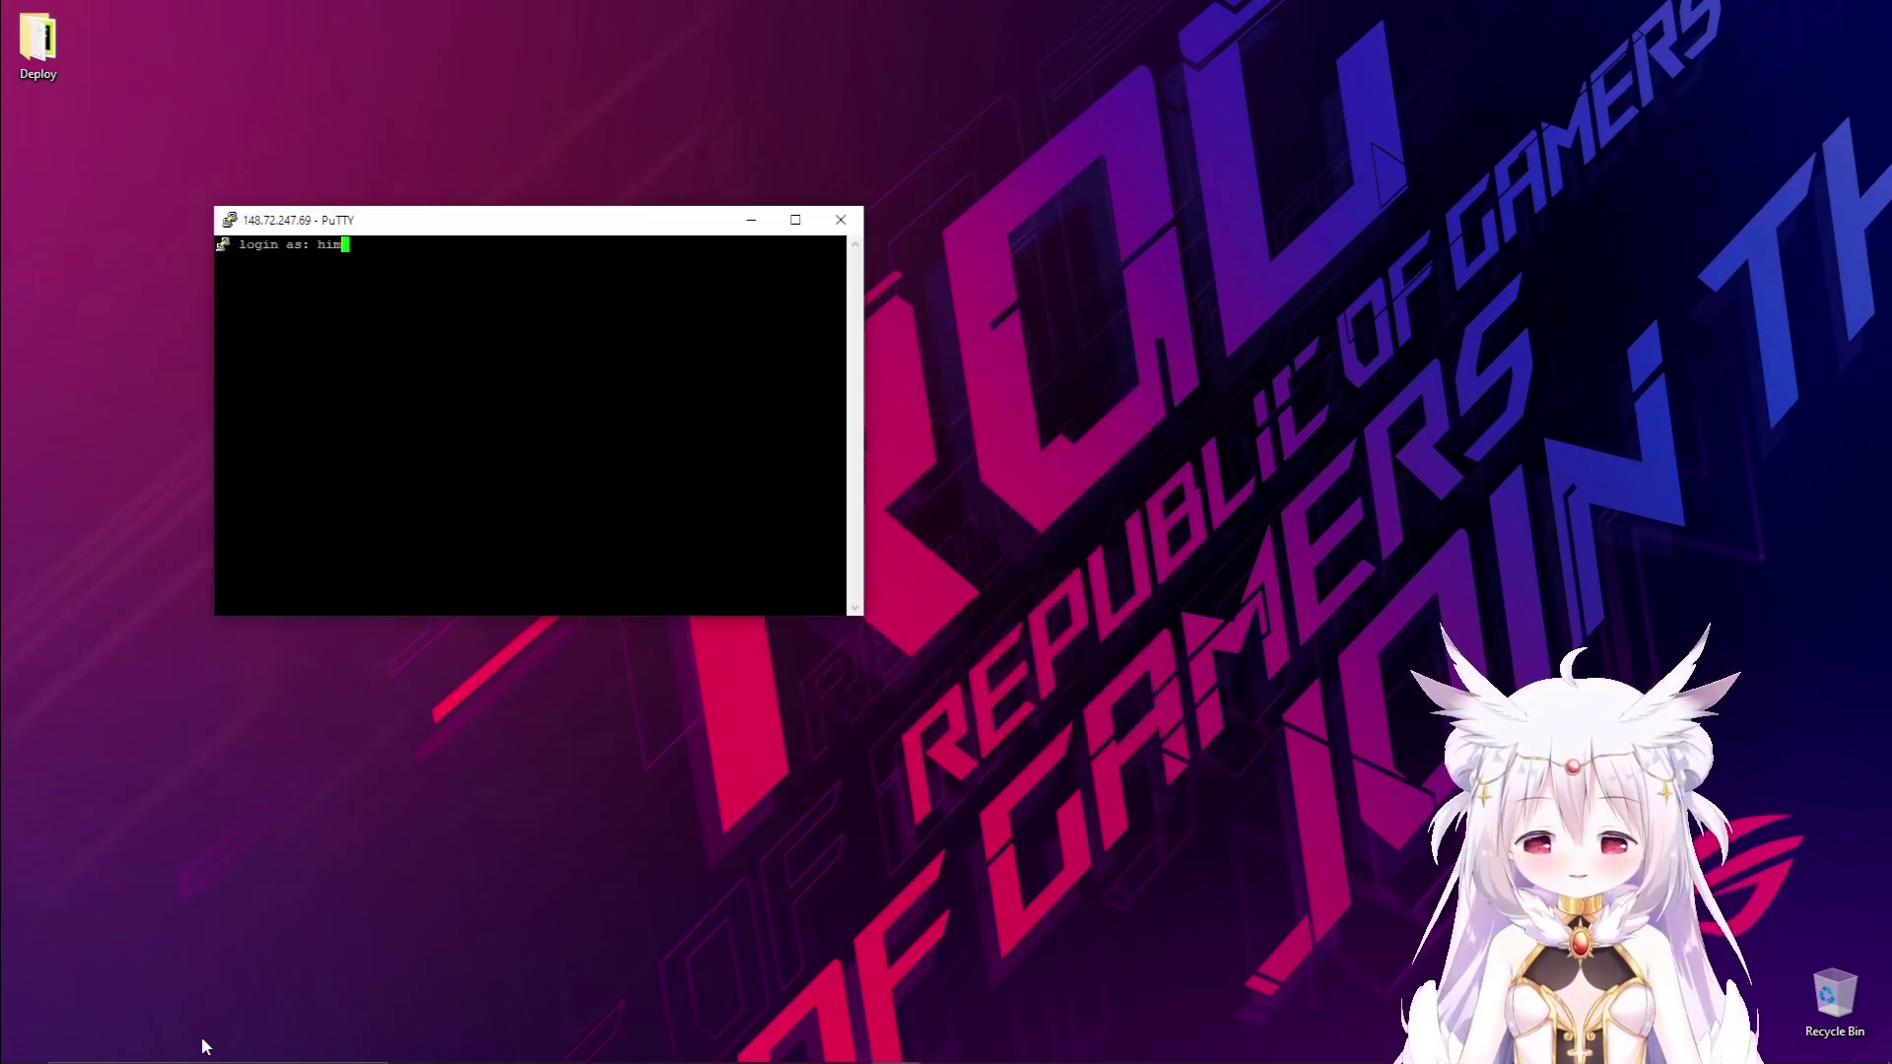
{"action": "key", "text": "BackSpace"}
{"action": "key", "text": "BackSpace"}
{"action": "key", "text": "BackSpace"}
{"action": "key", "text": "BackSpace"}
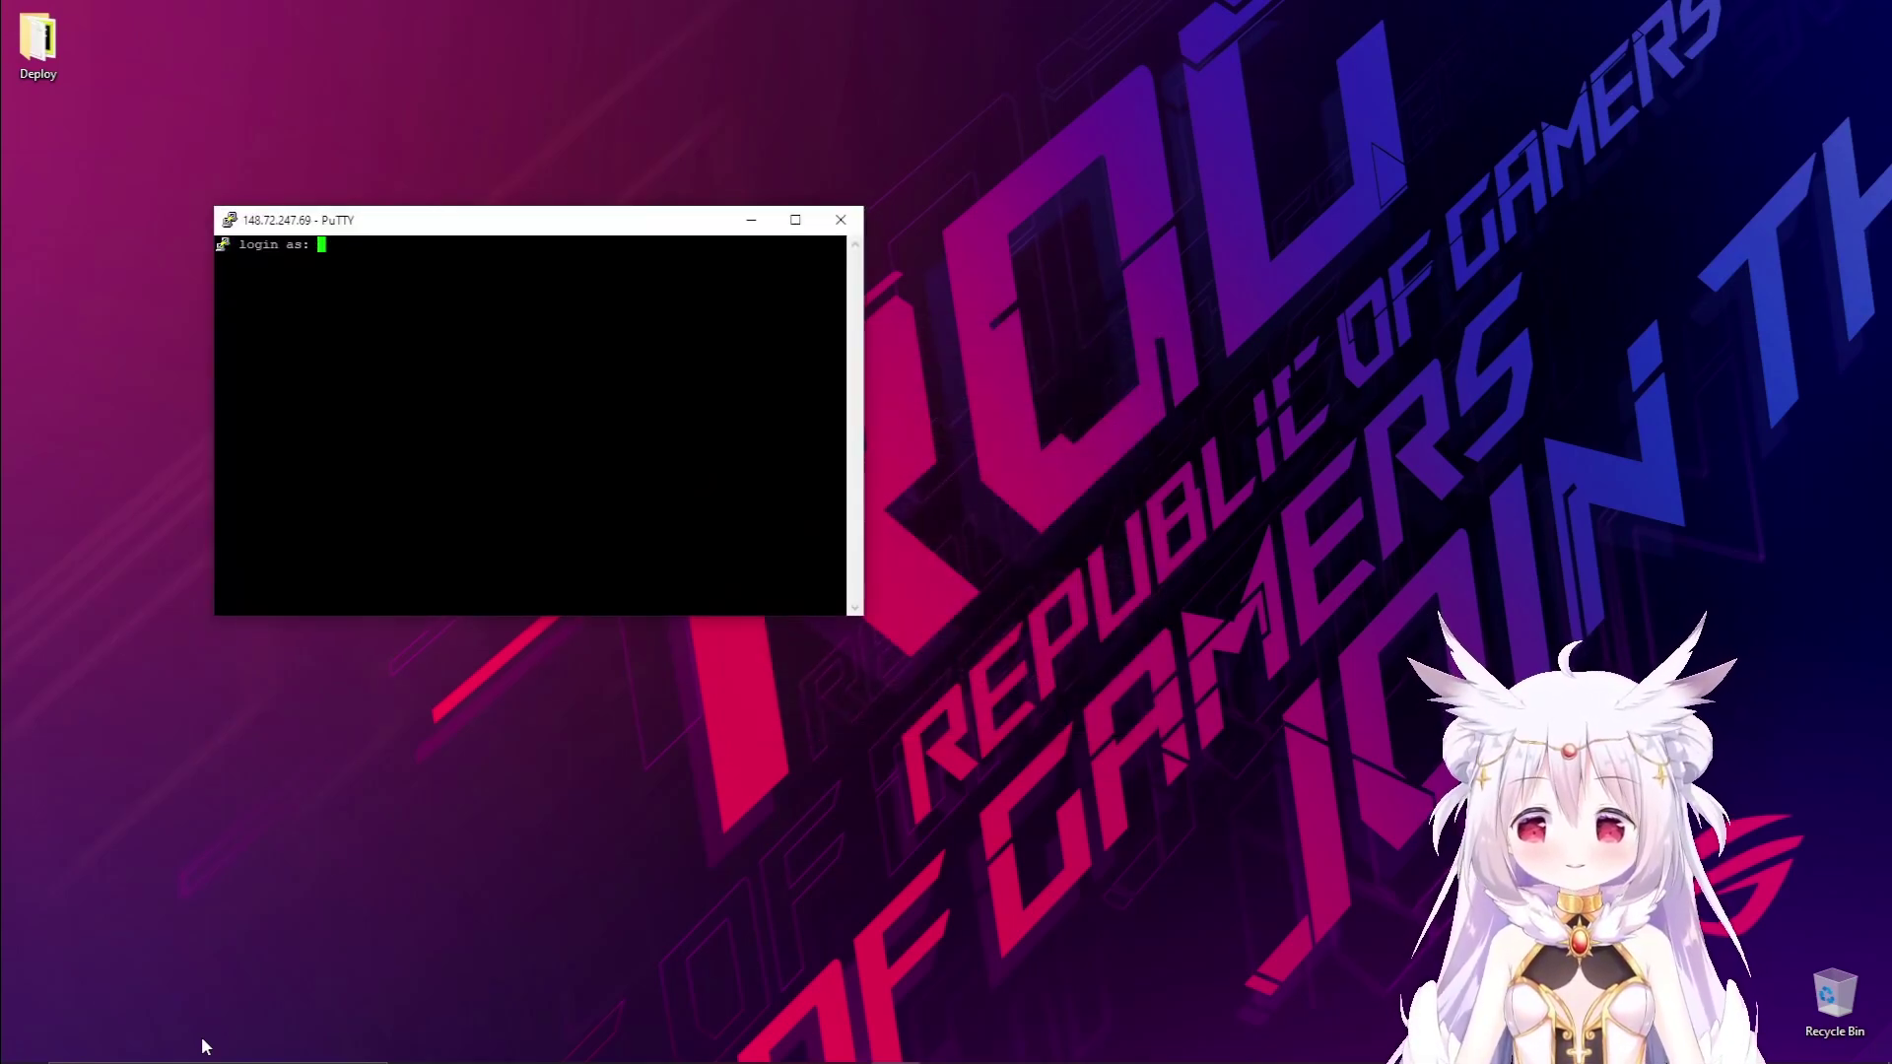
{"action": "type", "text": "i"}
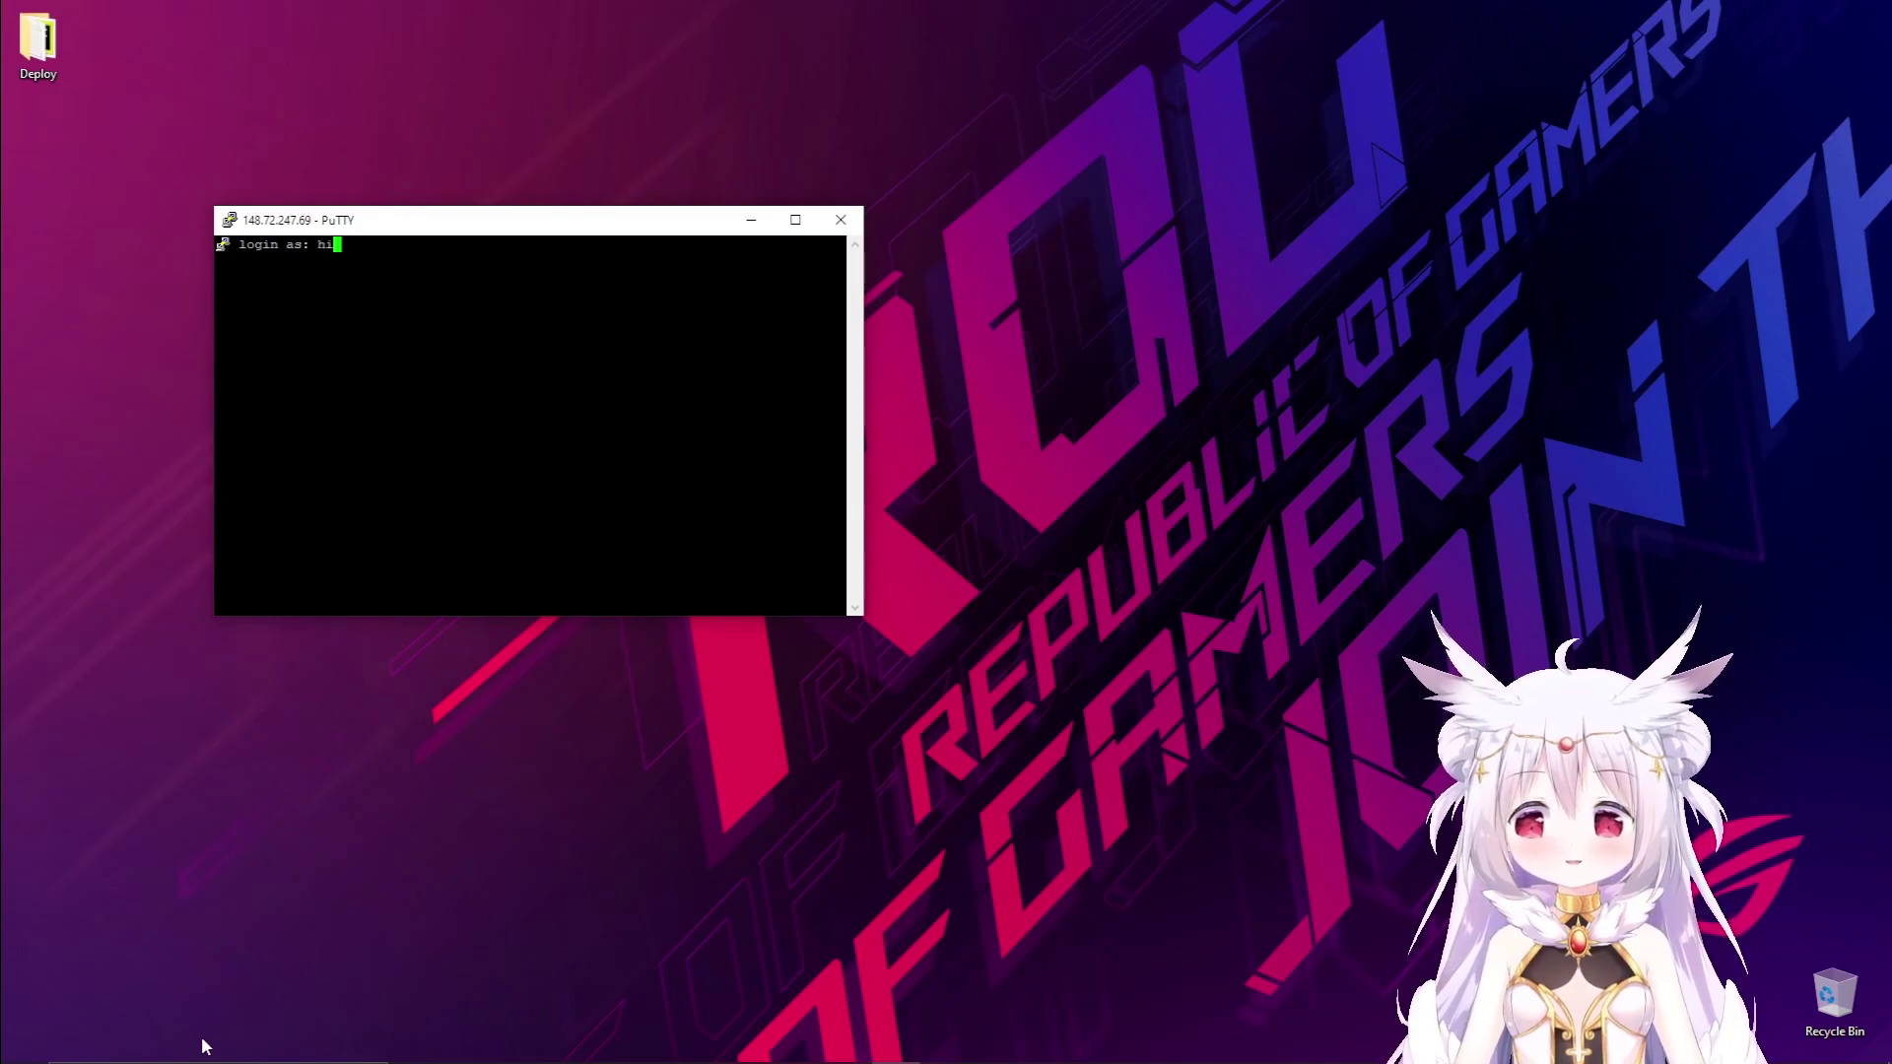
{"action": "type", "text": "ma"}
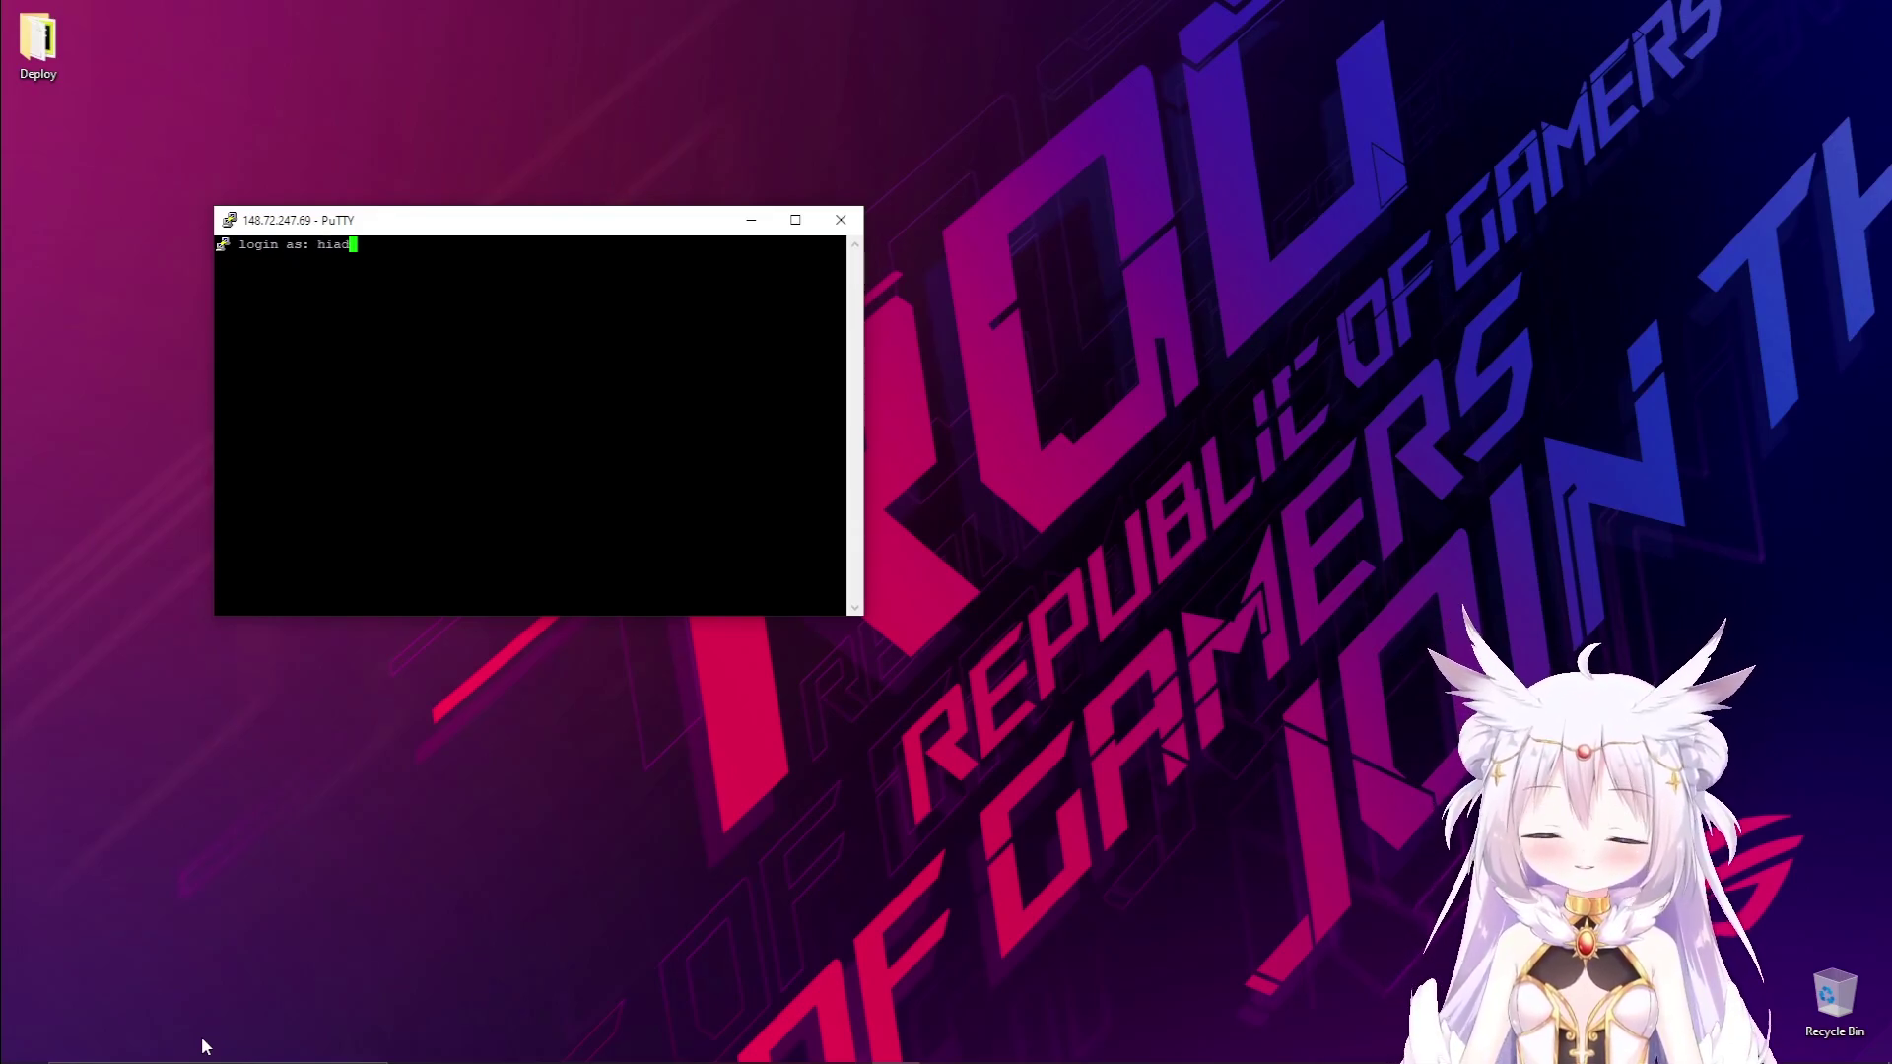
{"action": "key", "text": "BackSpace"}
{"action": "key", "text": "BackSpace"}
{"action": "type", "text": "maadmin"}
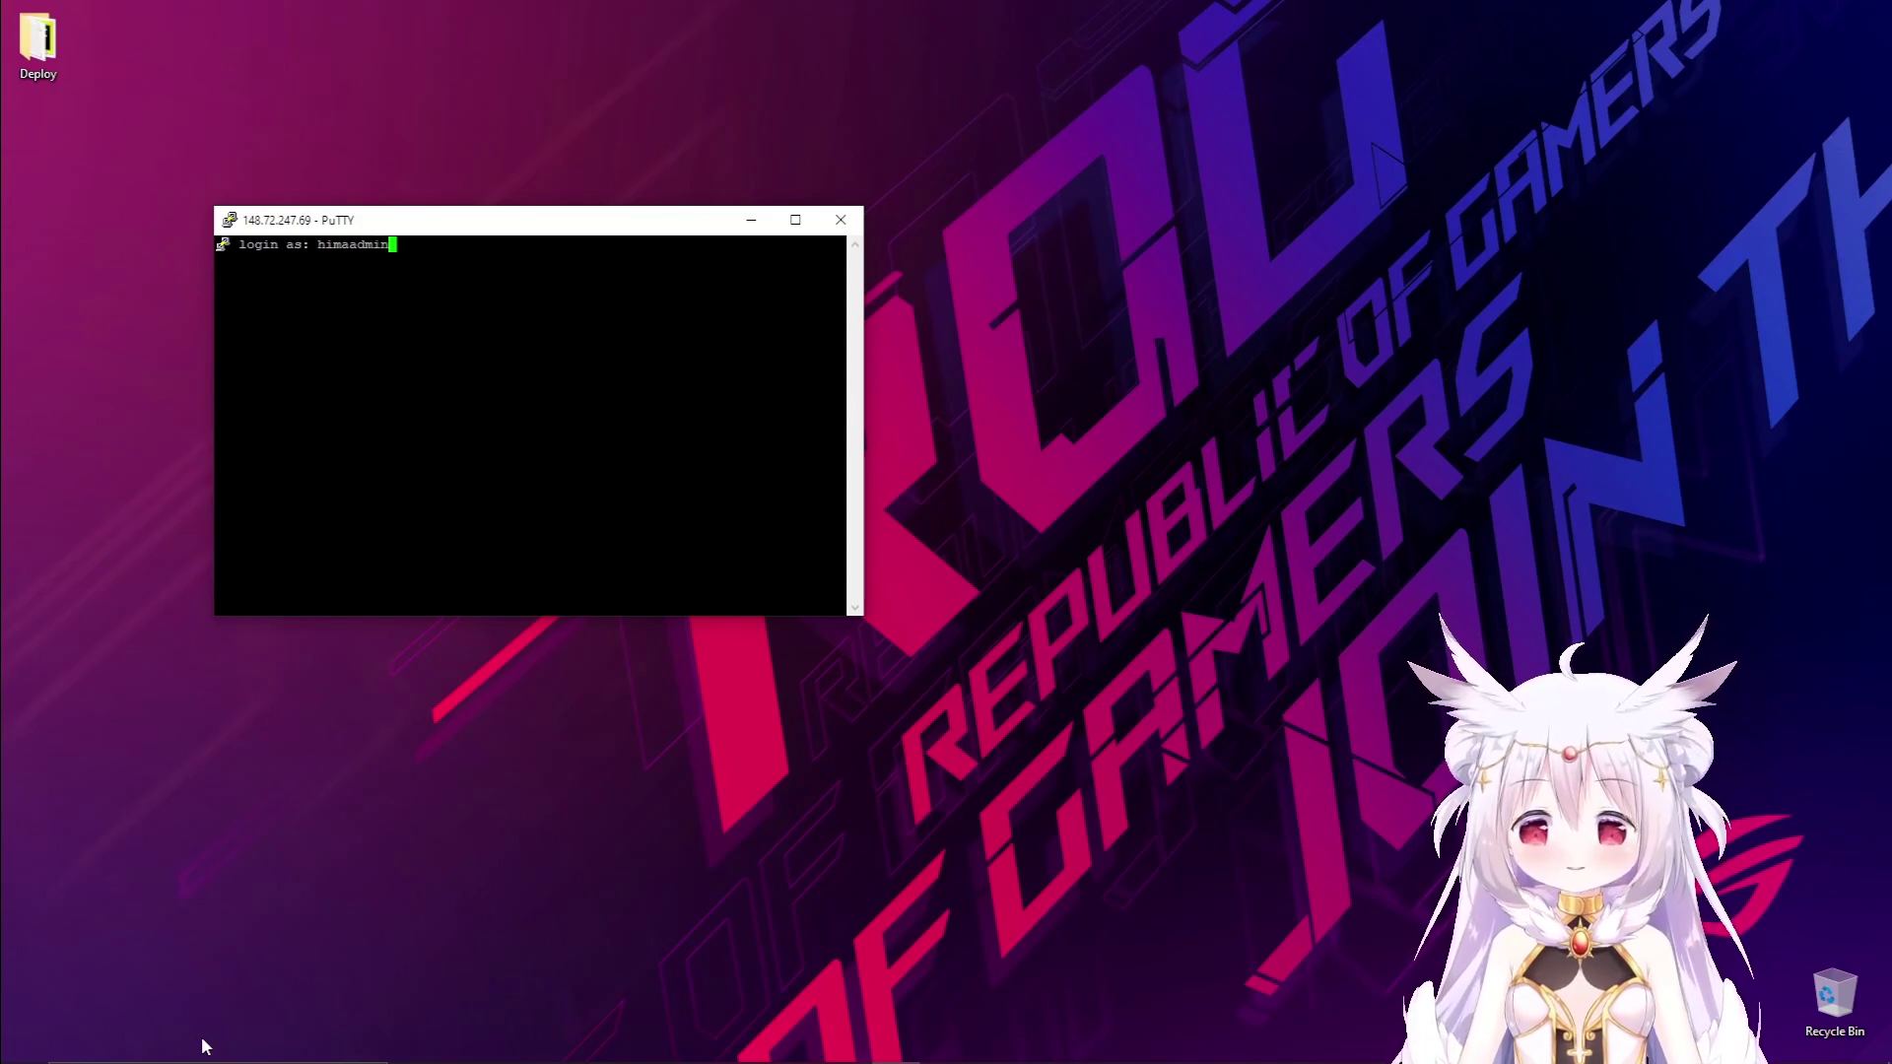
{"action": "key", "text": "Return"}
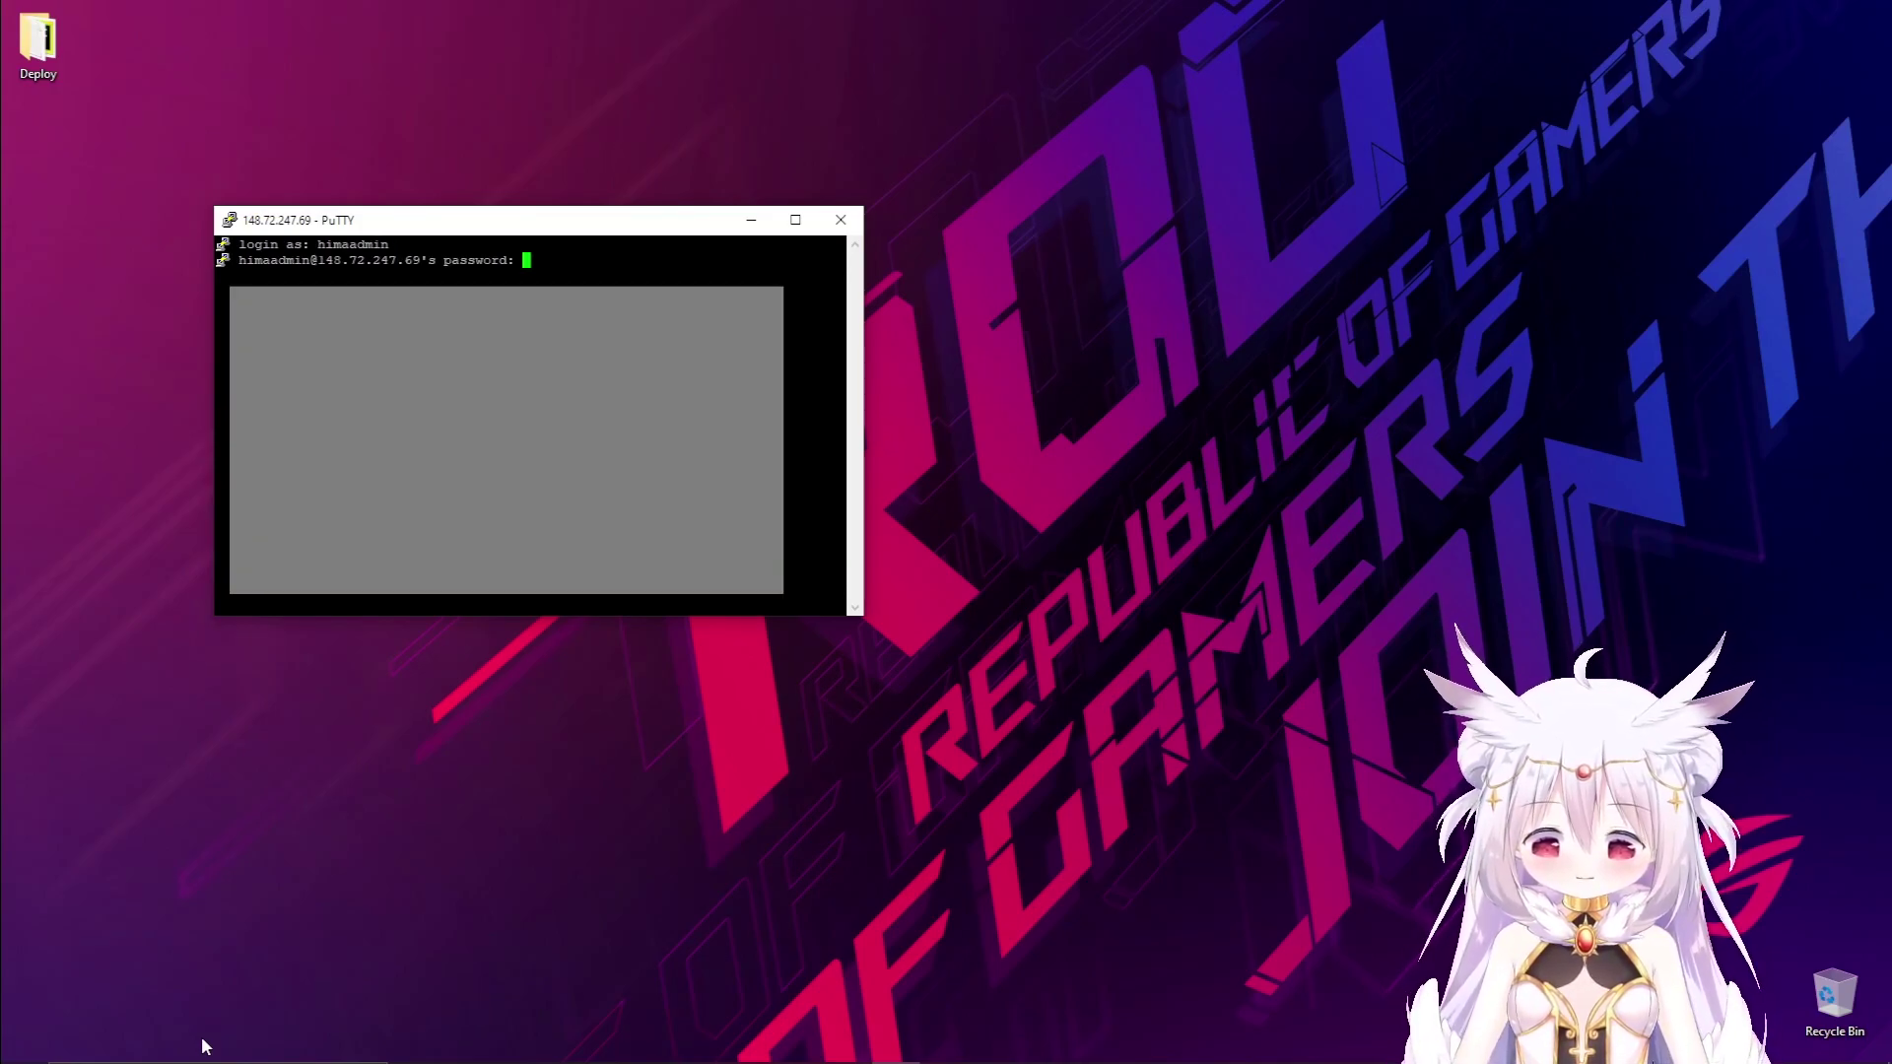
{"action": "key", "text": "Return"}
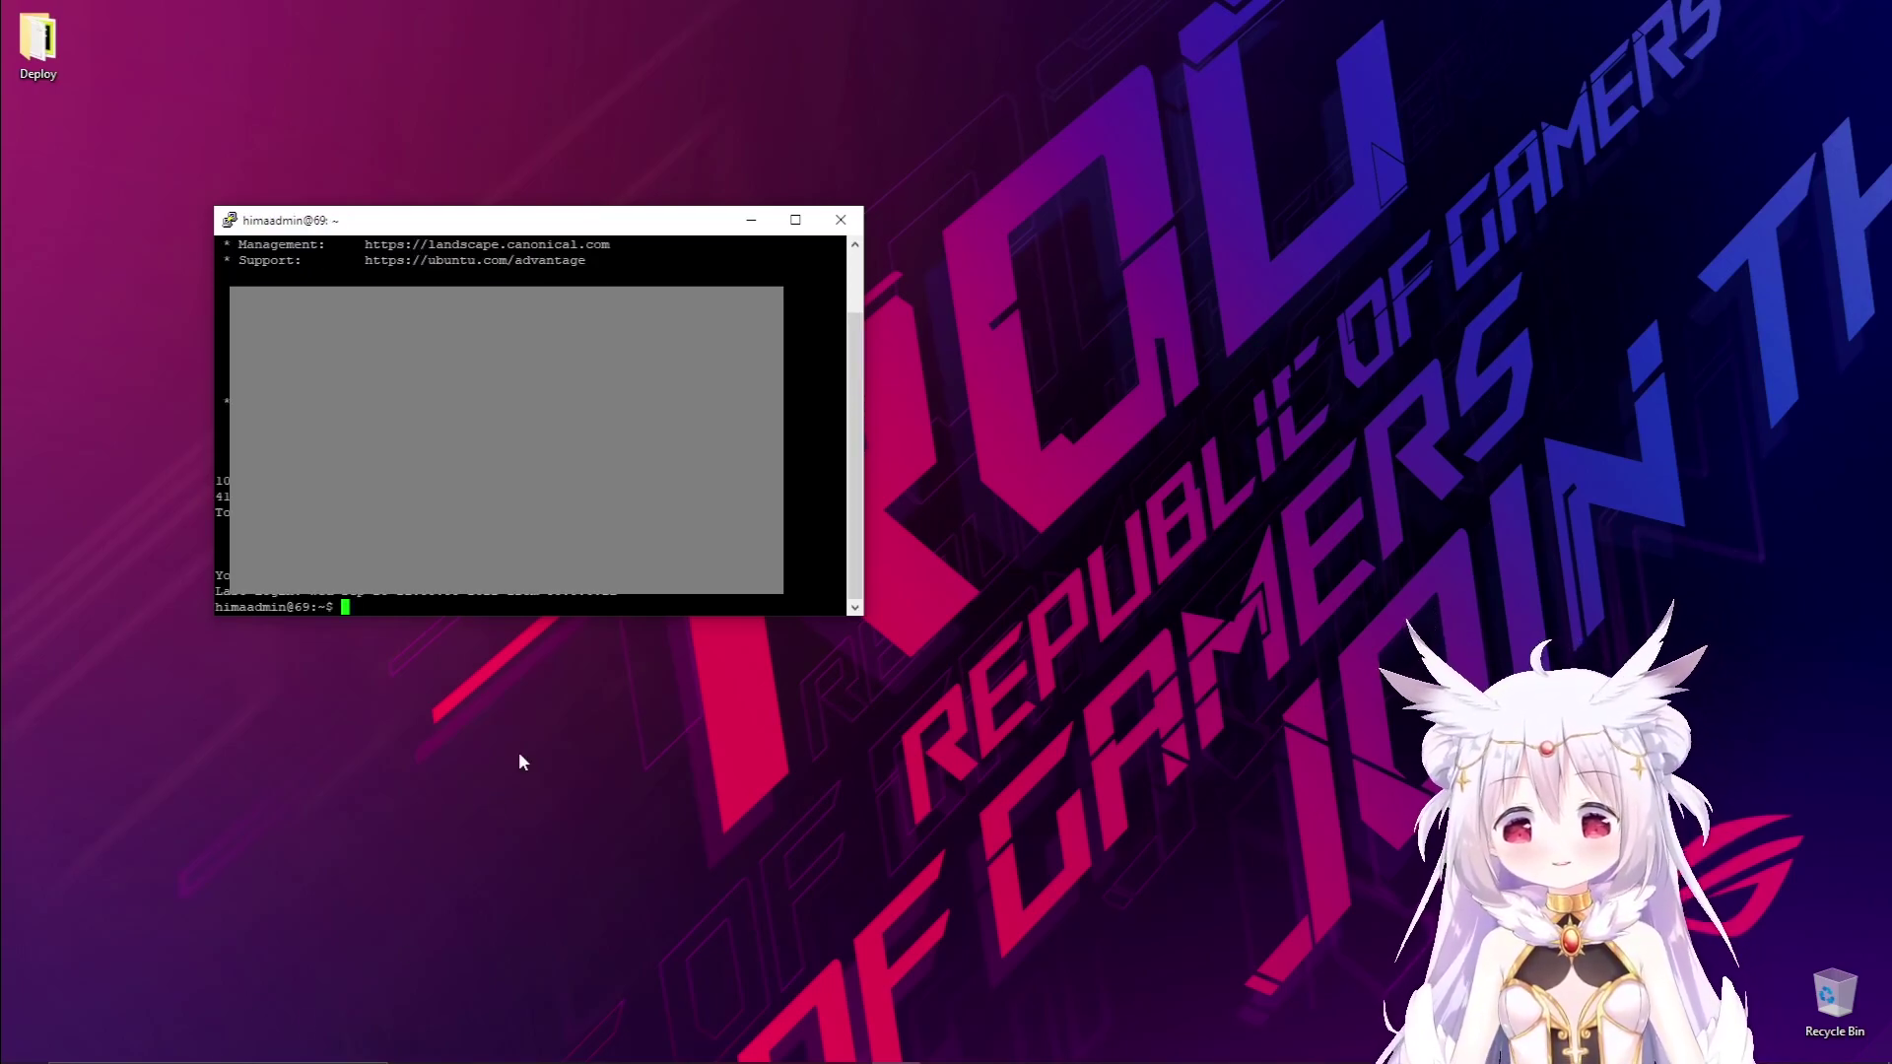
Clear the shell screen and move the PuTTY window to the right side.
{"action": "type", "text": "clear"}
{"action": "key", "text": "Return"}
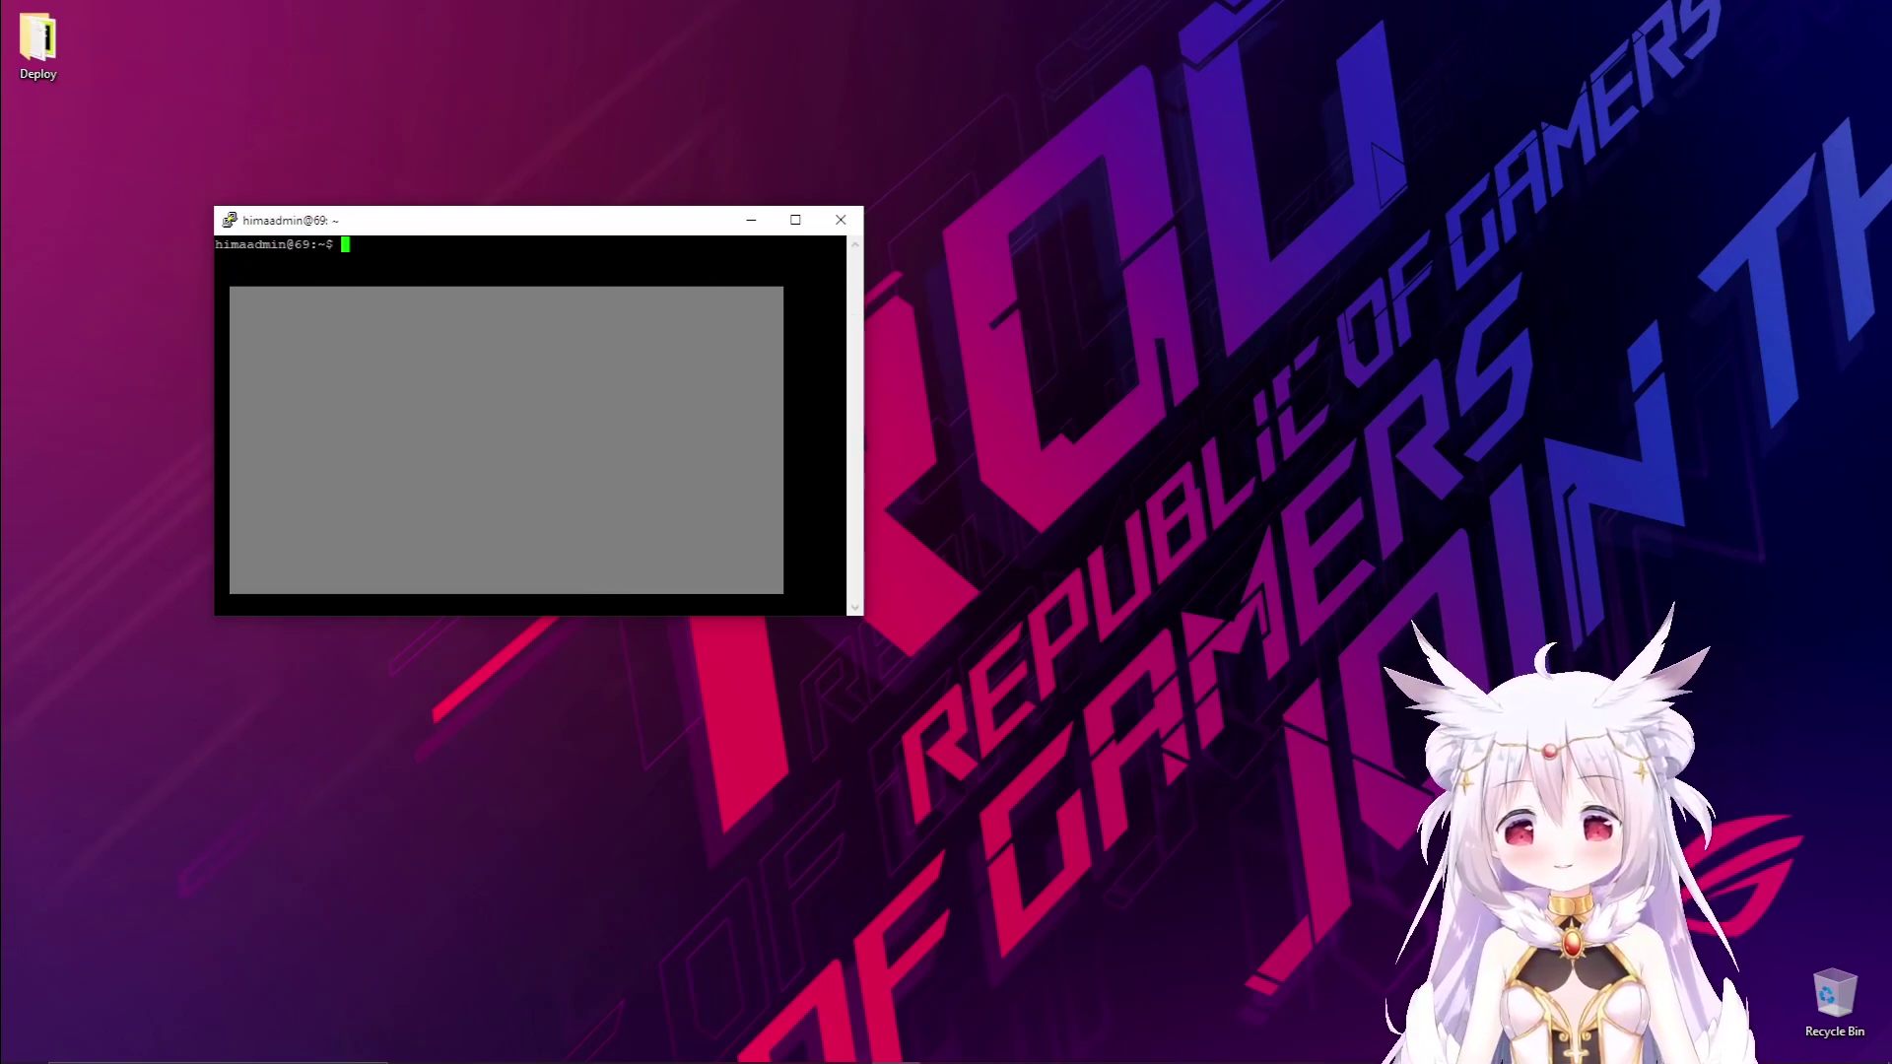
{"action": "left_click_drag", "start_coordinate": [570, 220], "coordinate": [1466, 185]}
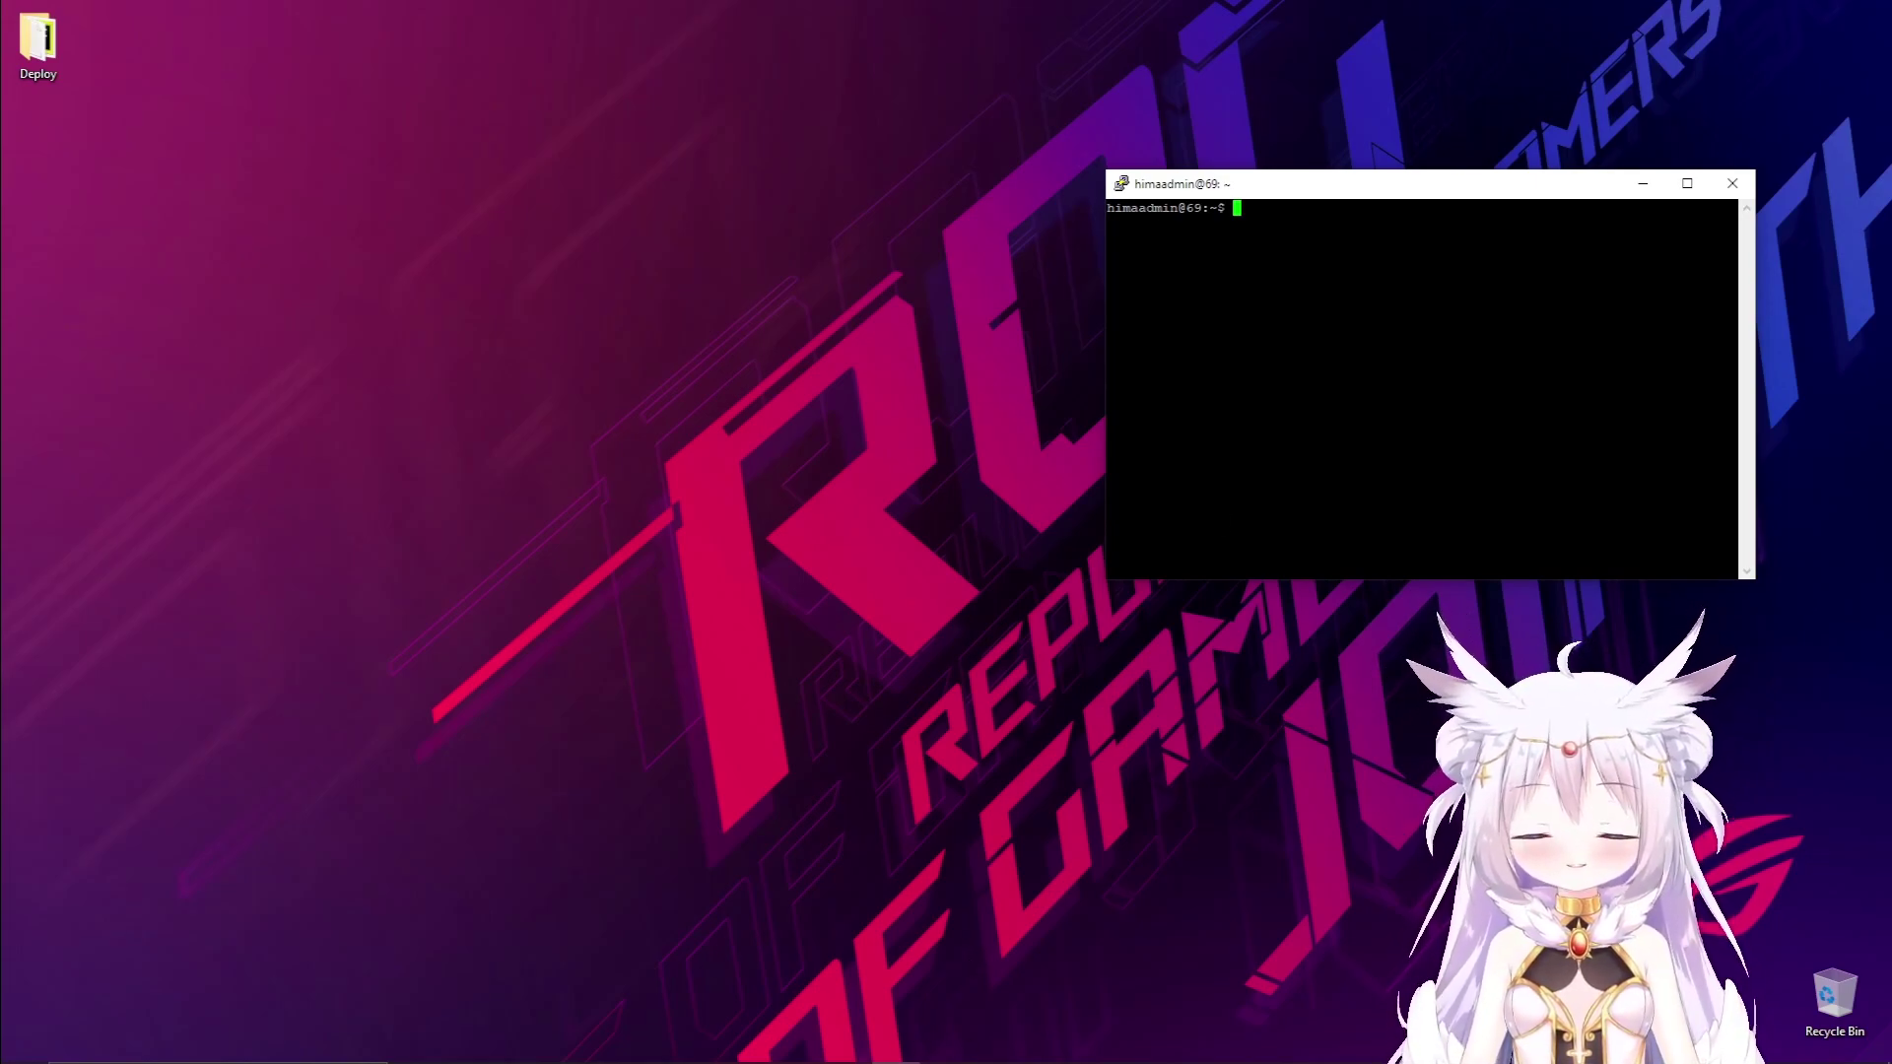
{"action": "mouse_move", "coordinate": [697, 1047]}
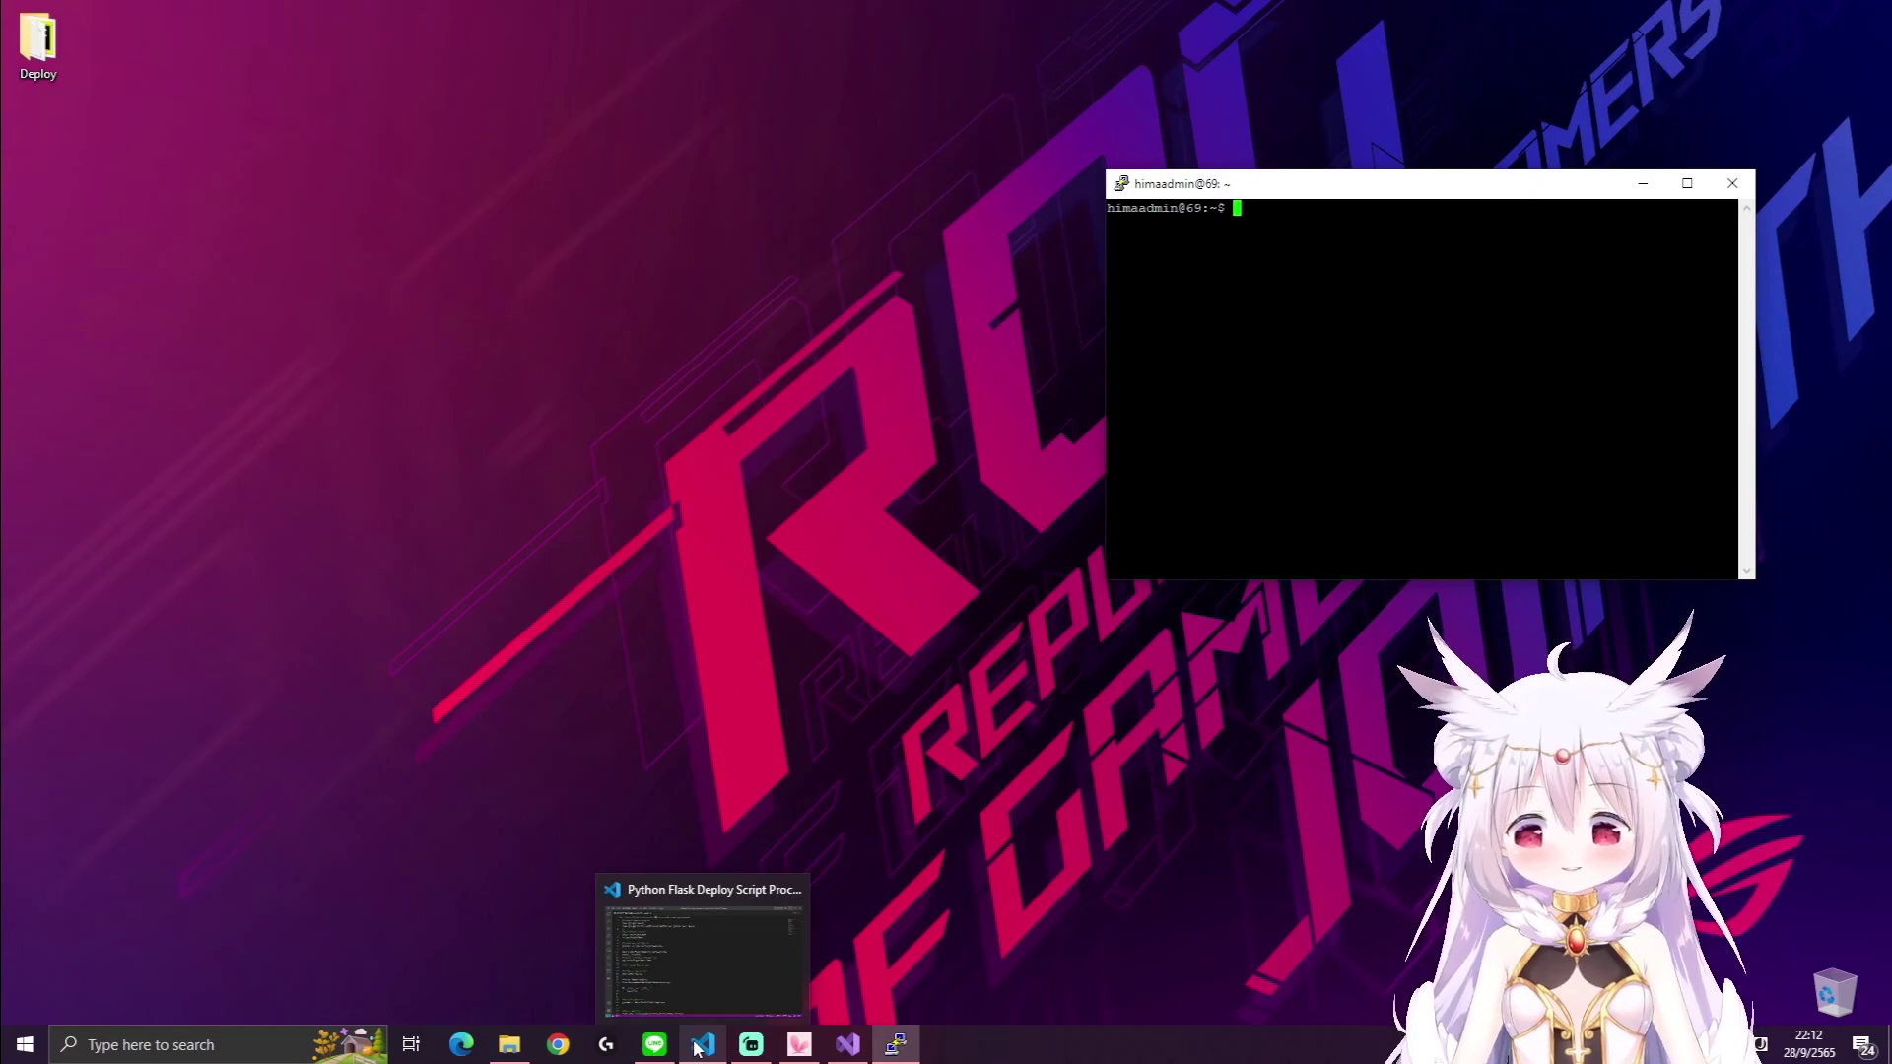
Copy line 2's 'sudo apt-get update' from the VS Code notes and run it in PuTTY.
{"action": "left_click", "coordinate": [700, 1046]}
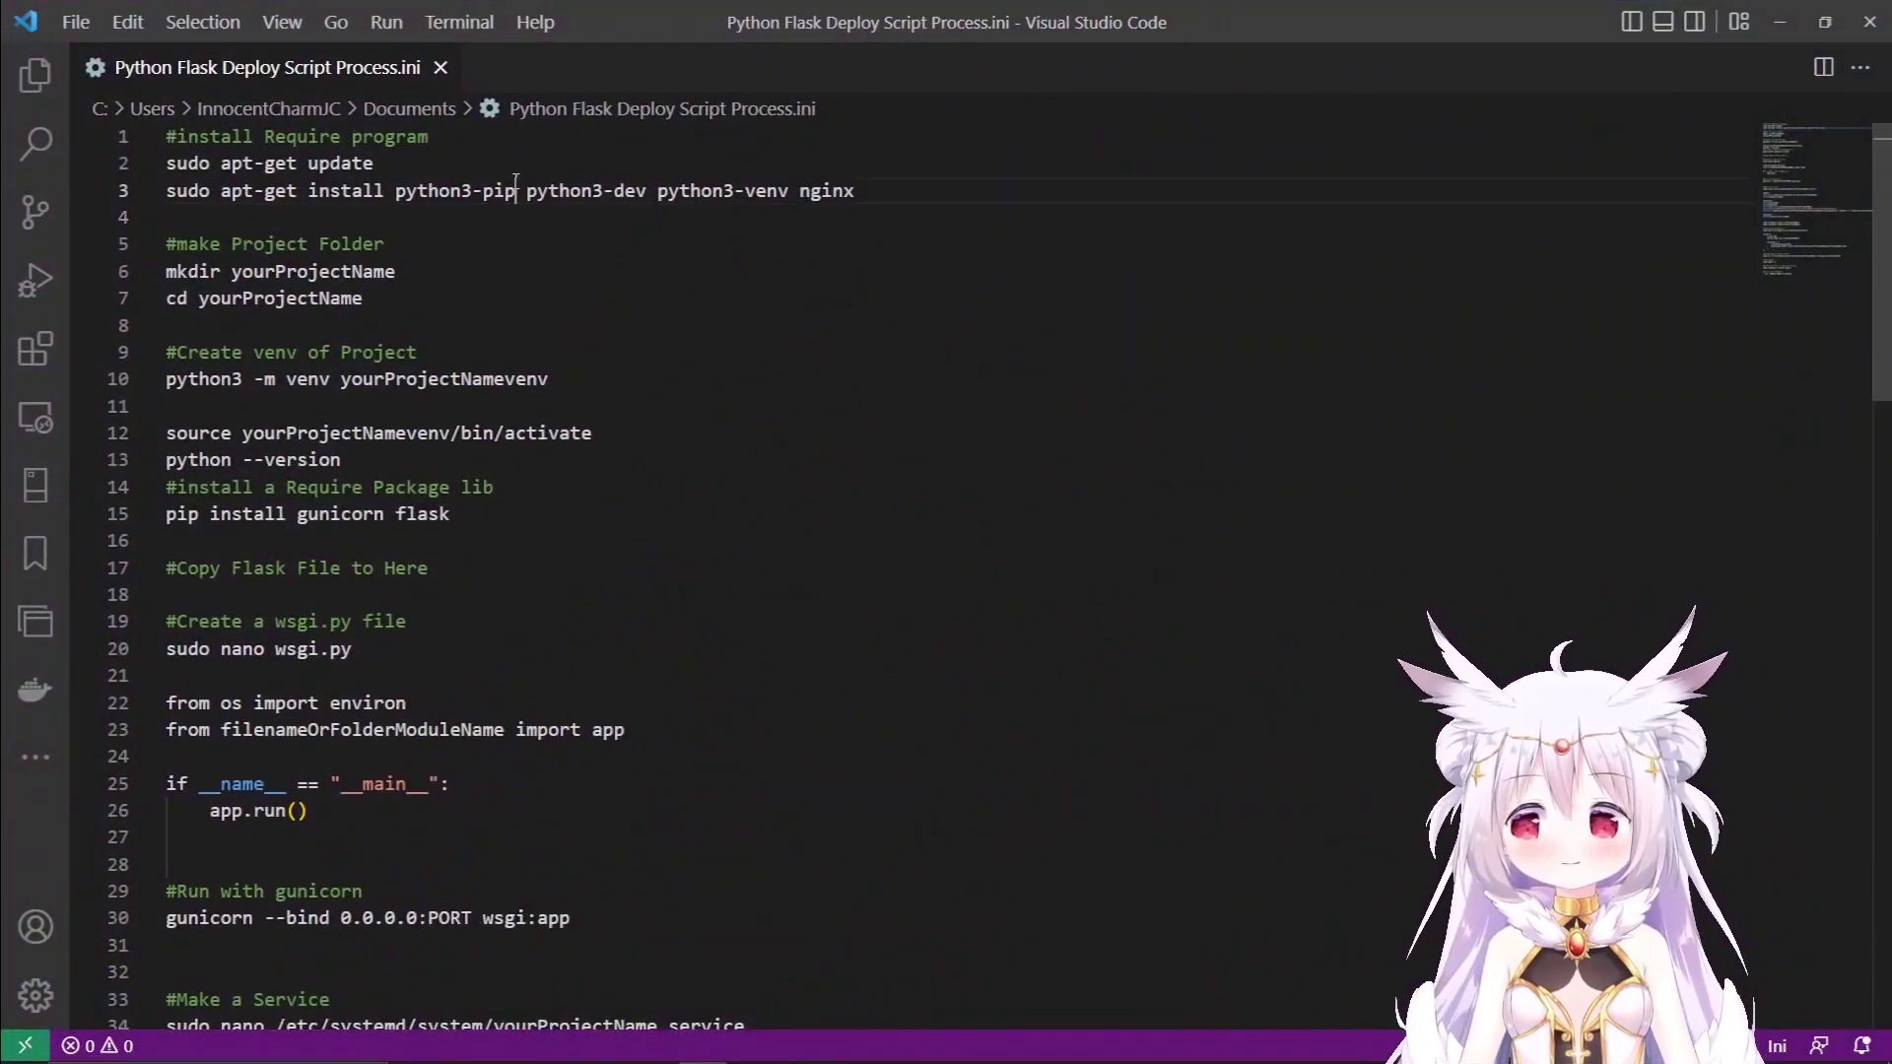
{"action": "left_click_drag", "start_coordinate": [375, 163], "coordinate": [168, 167]}
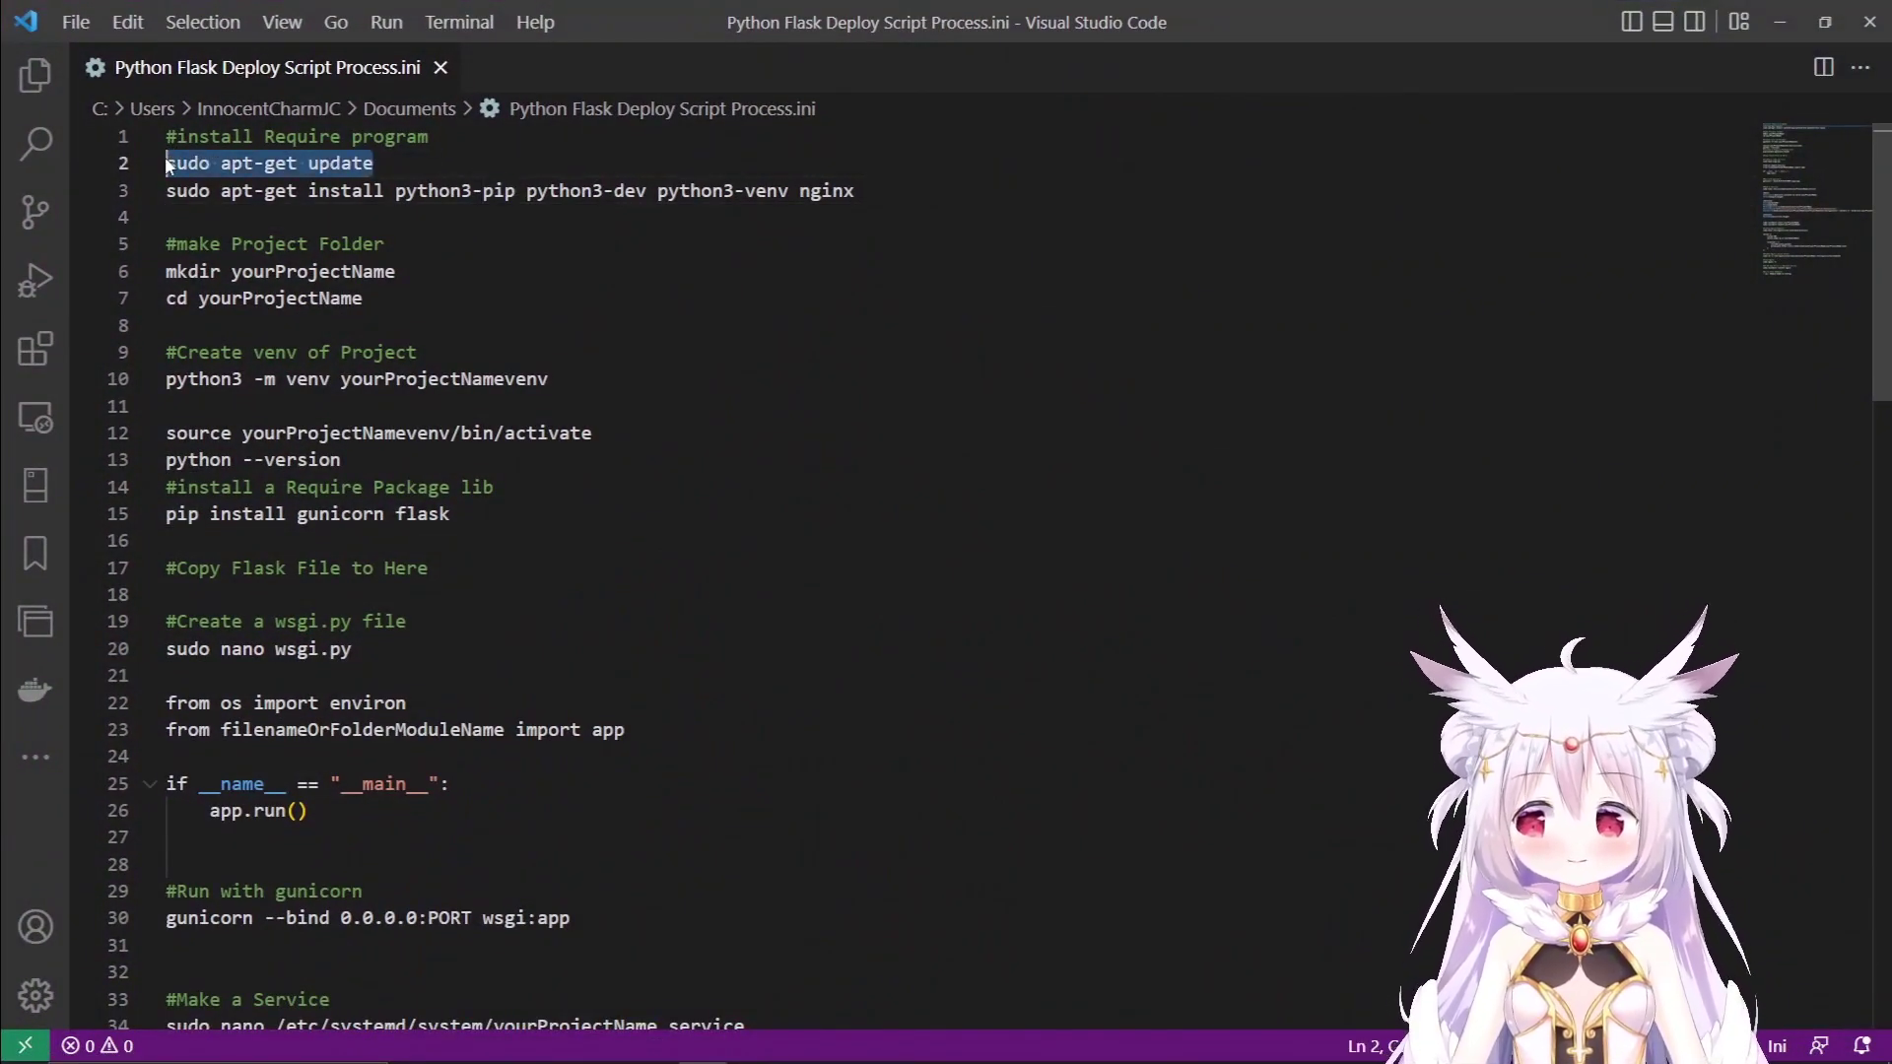
{"action": "left_click_drag", "start_coordinate": [374, 164], "coordinate": [114, 152]}
{"action": "key", "text": "ctrl+c"}
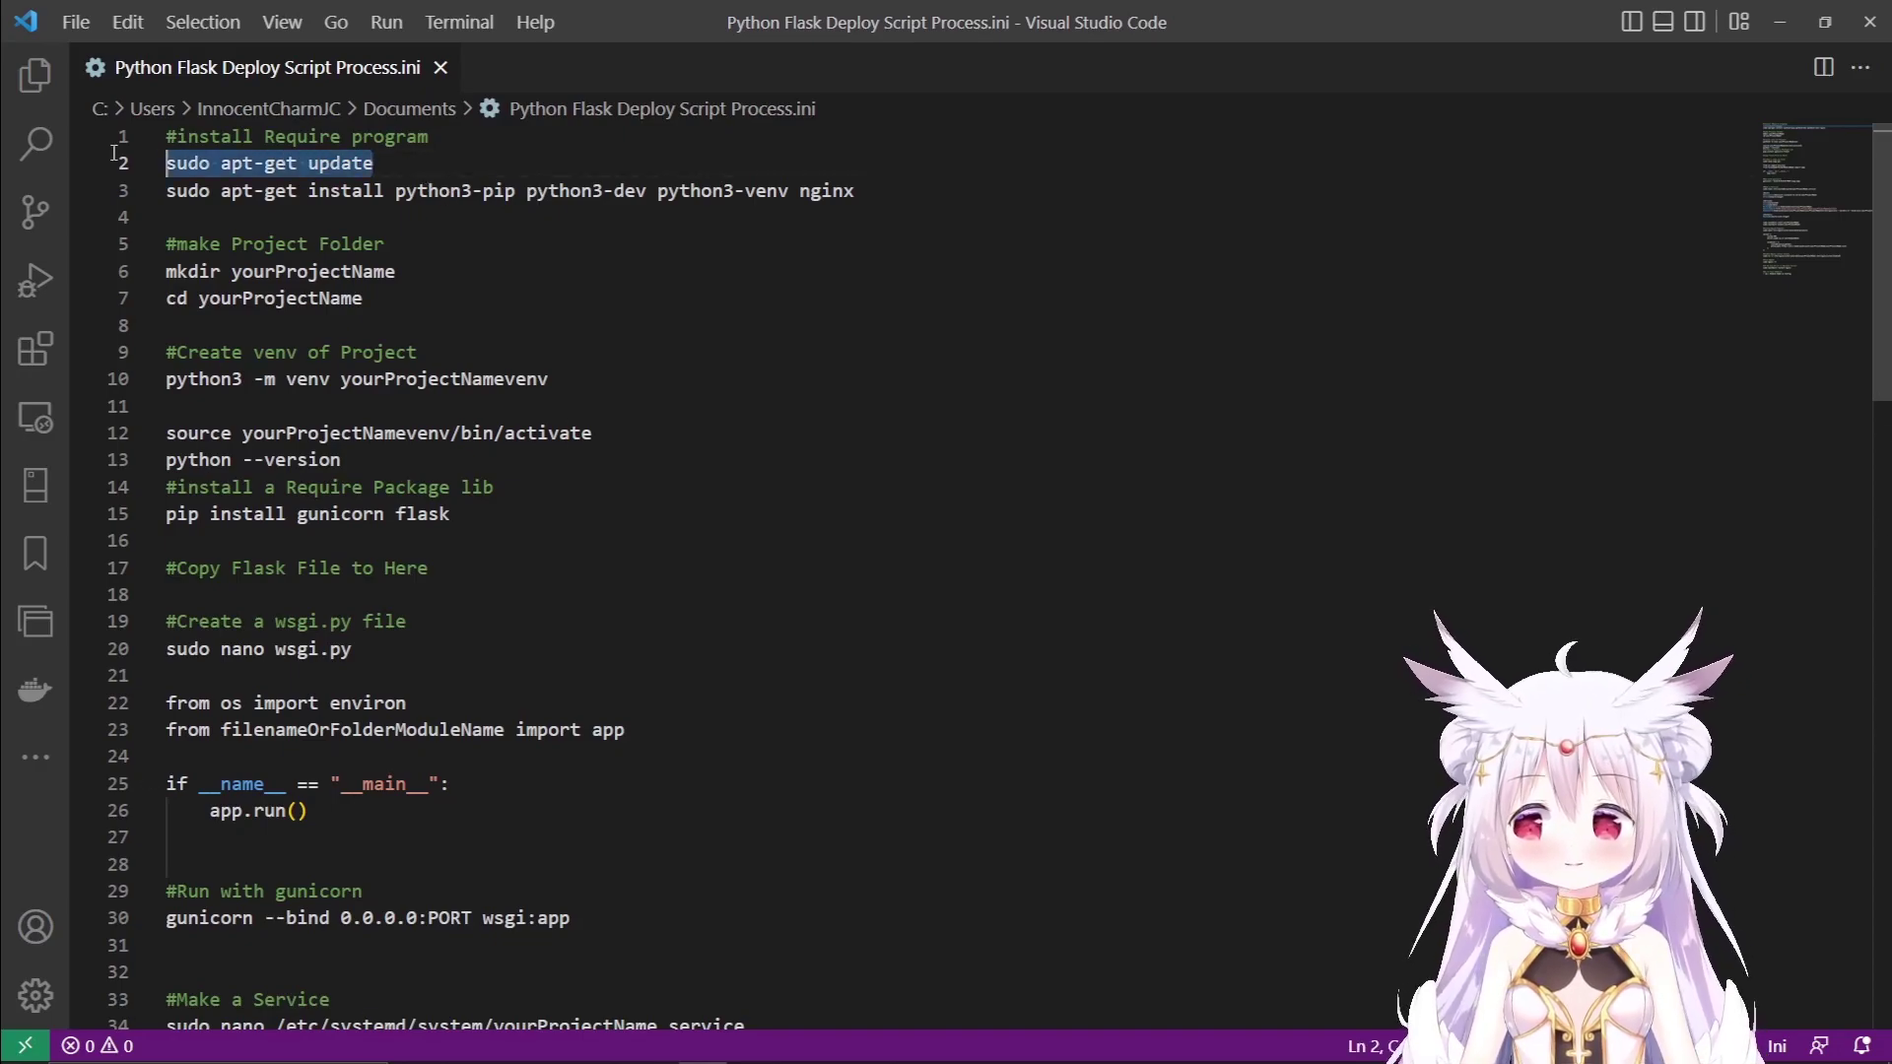
{"action": "key", "text": "alt+Tab"}
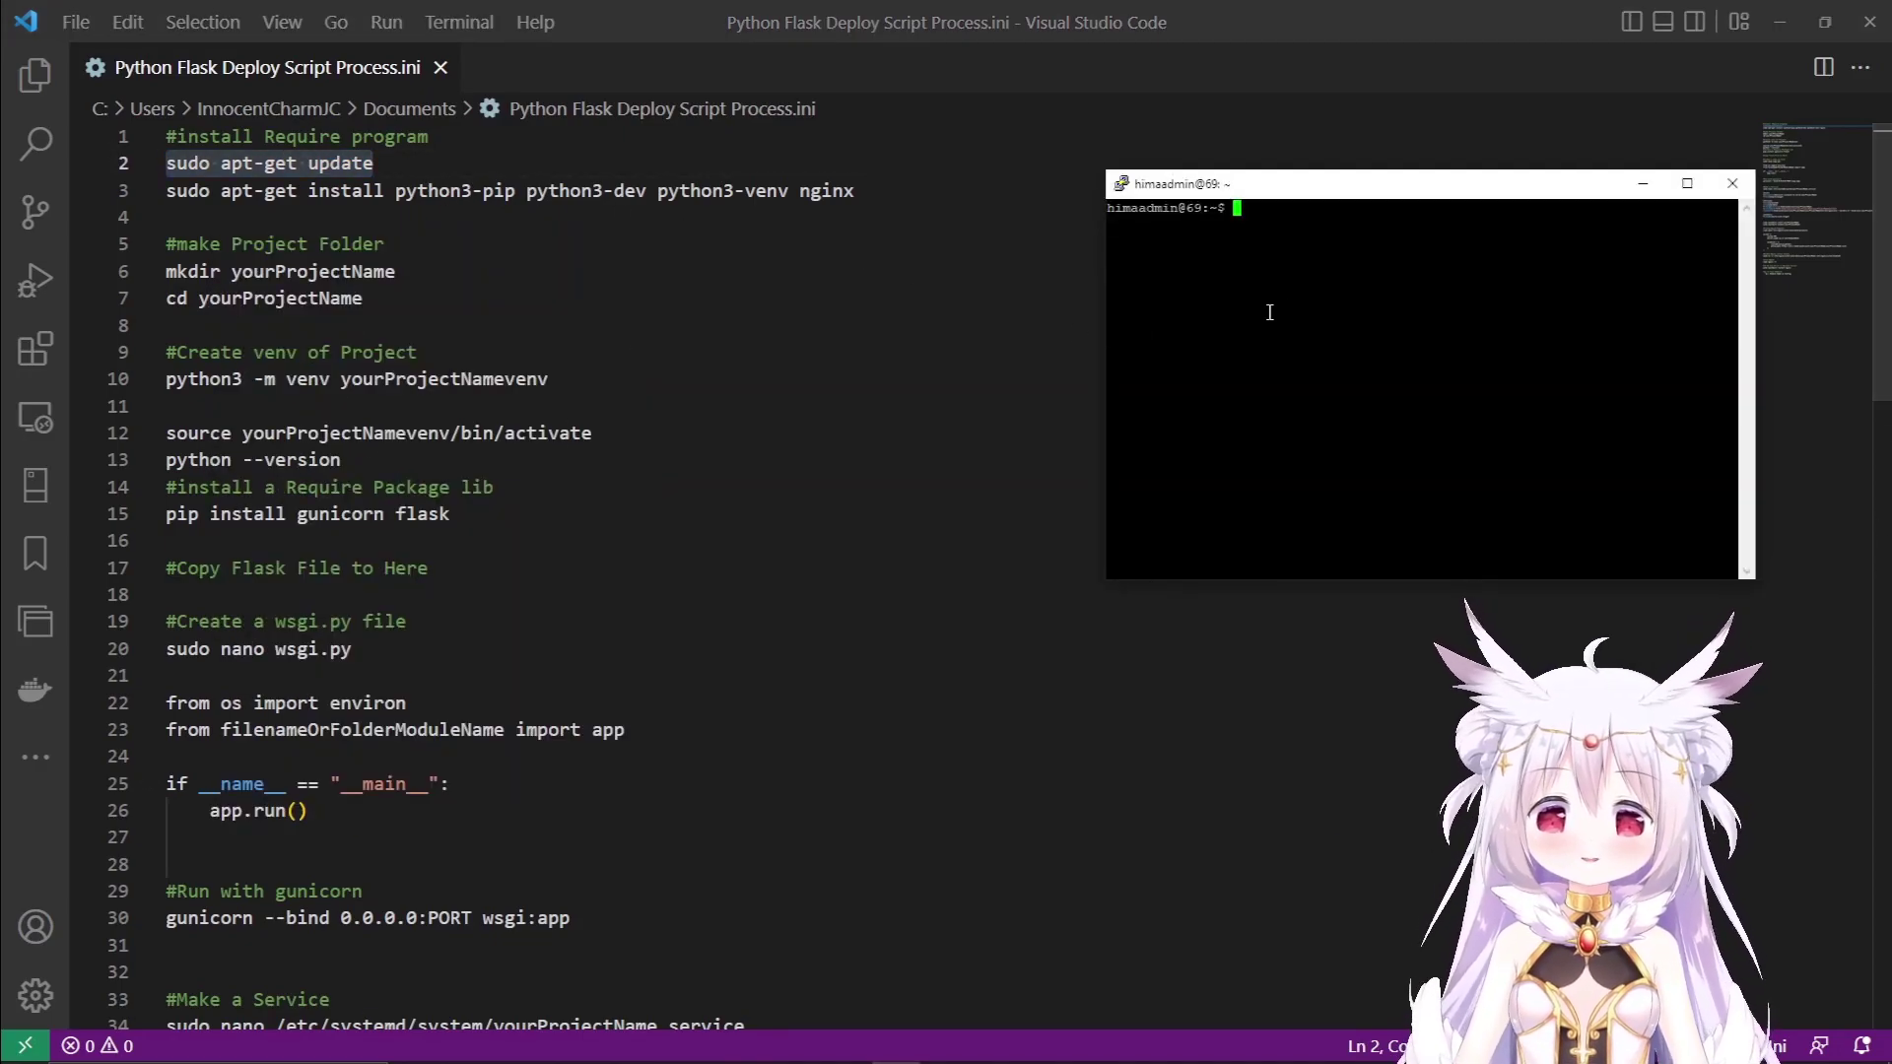
{"action": "right_click", "coordinate": [1342, 298]}
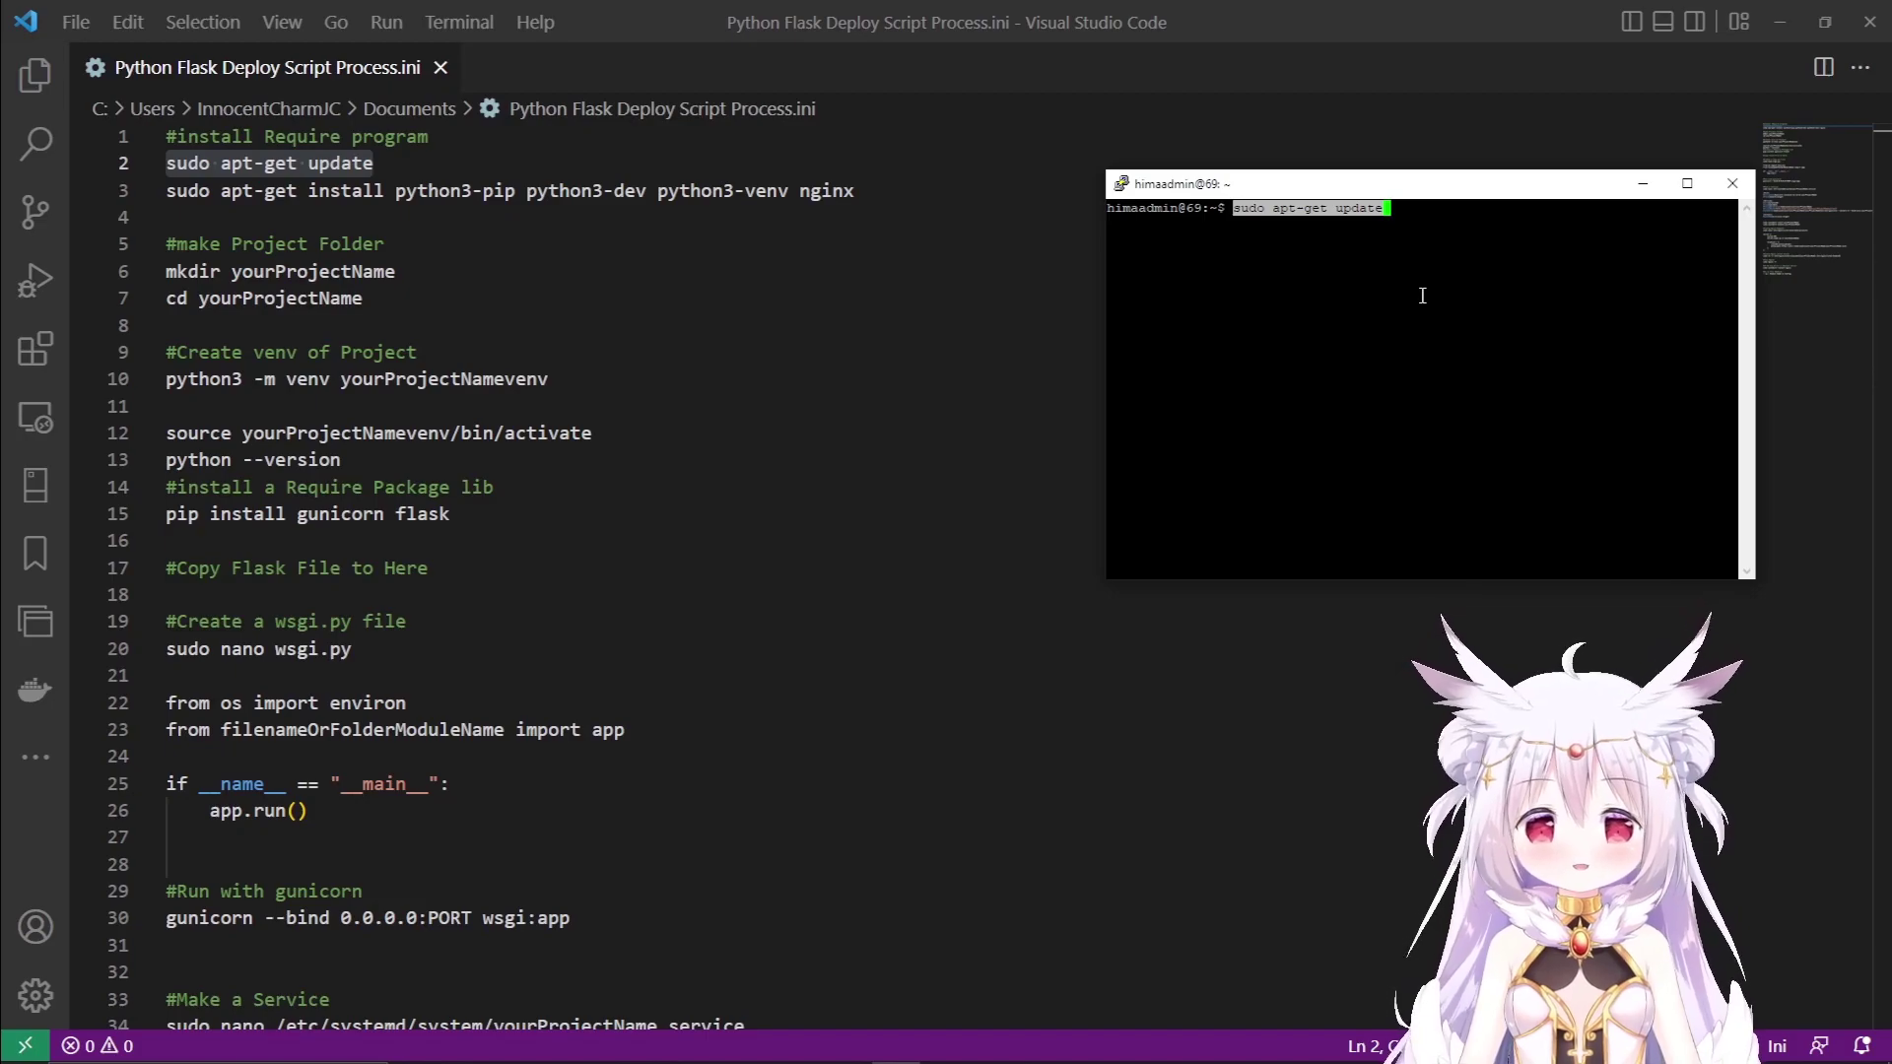
{"action": "key", "text": "Return"}
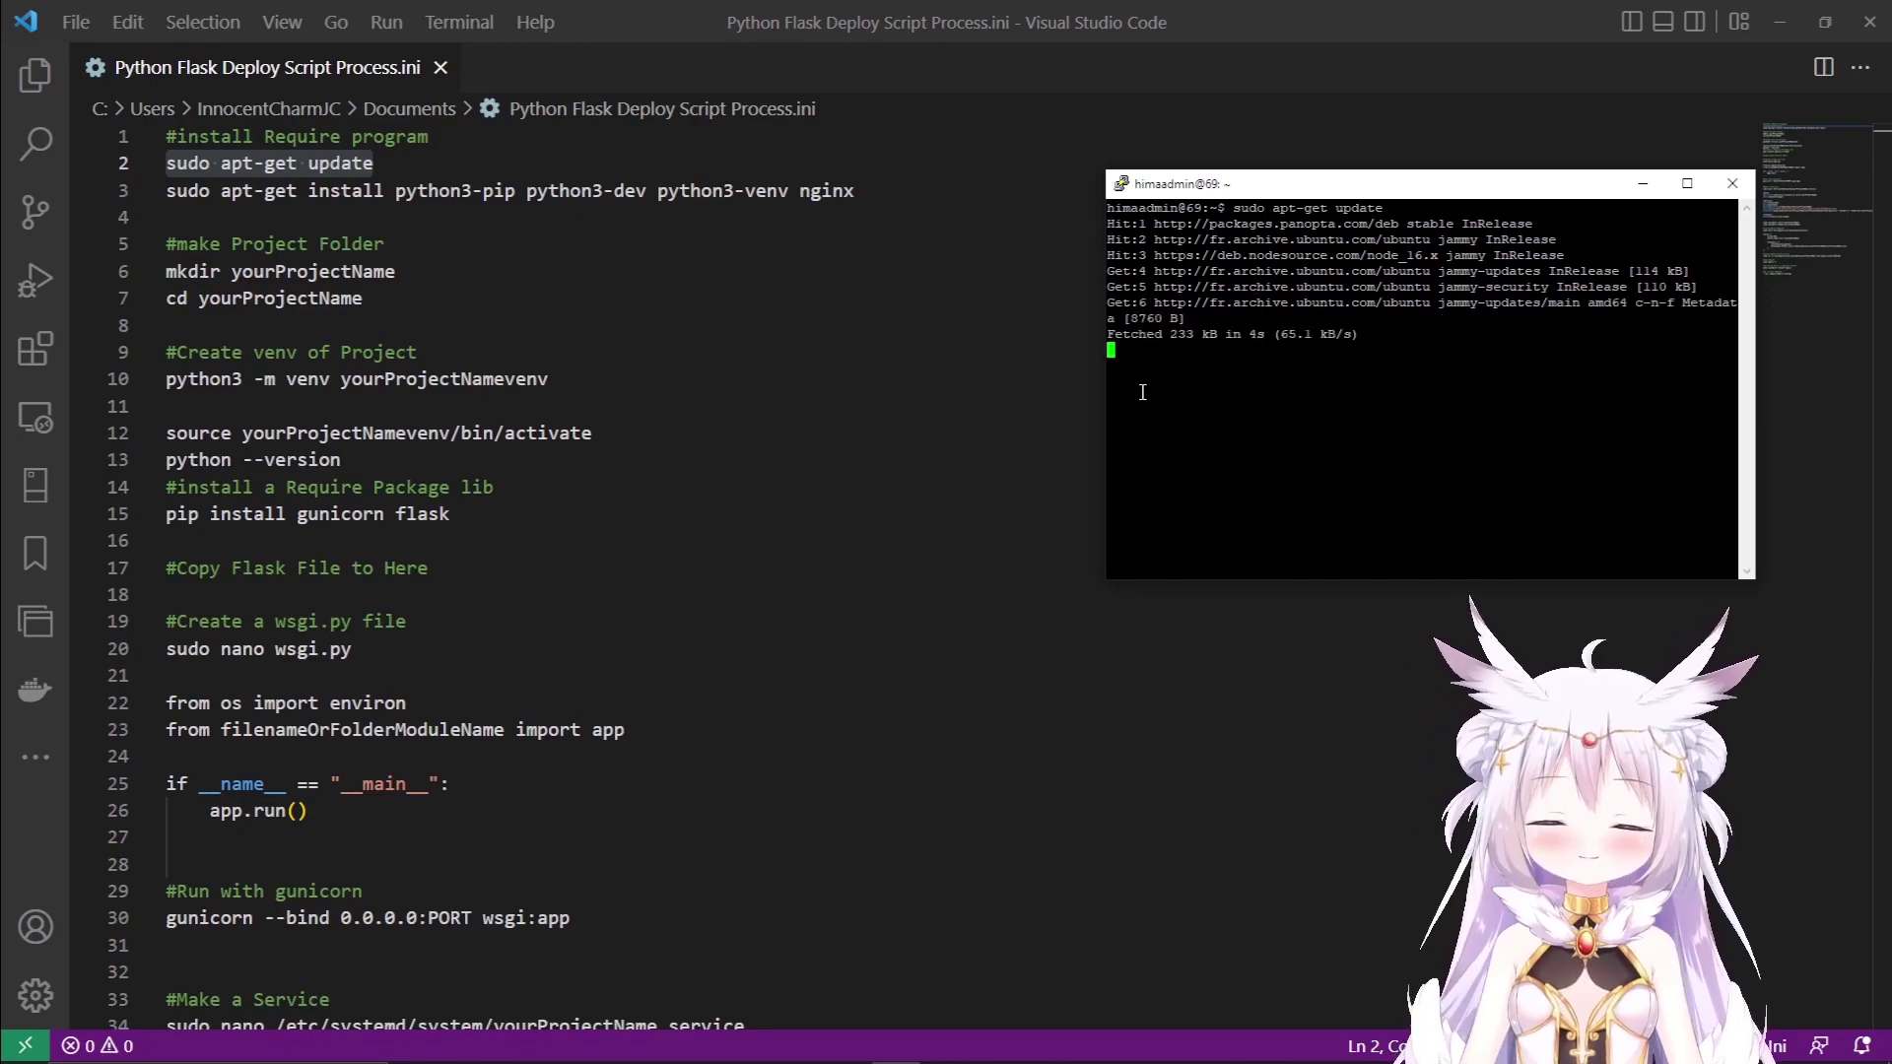
{"action": "left_click_drag", "start_coordinate": [878, 193], "coordinate": [395, 192]}
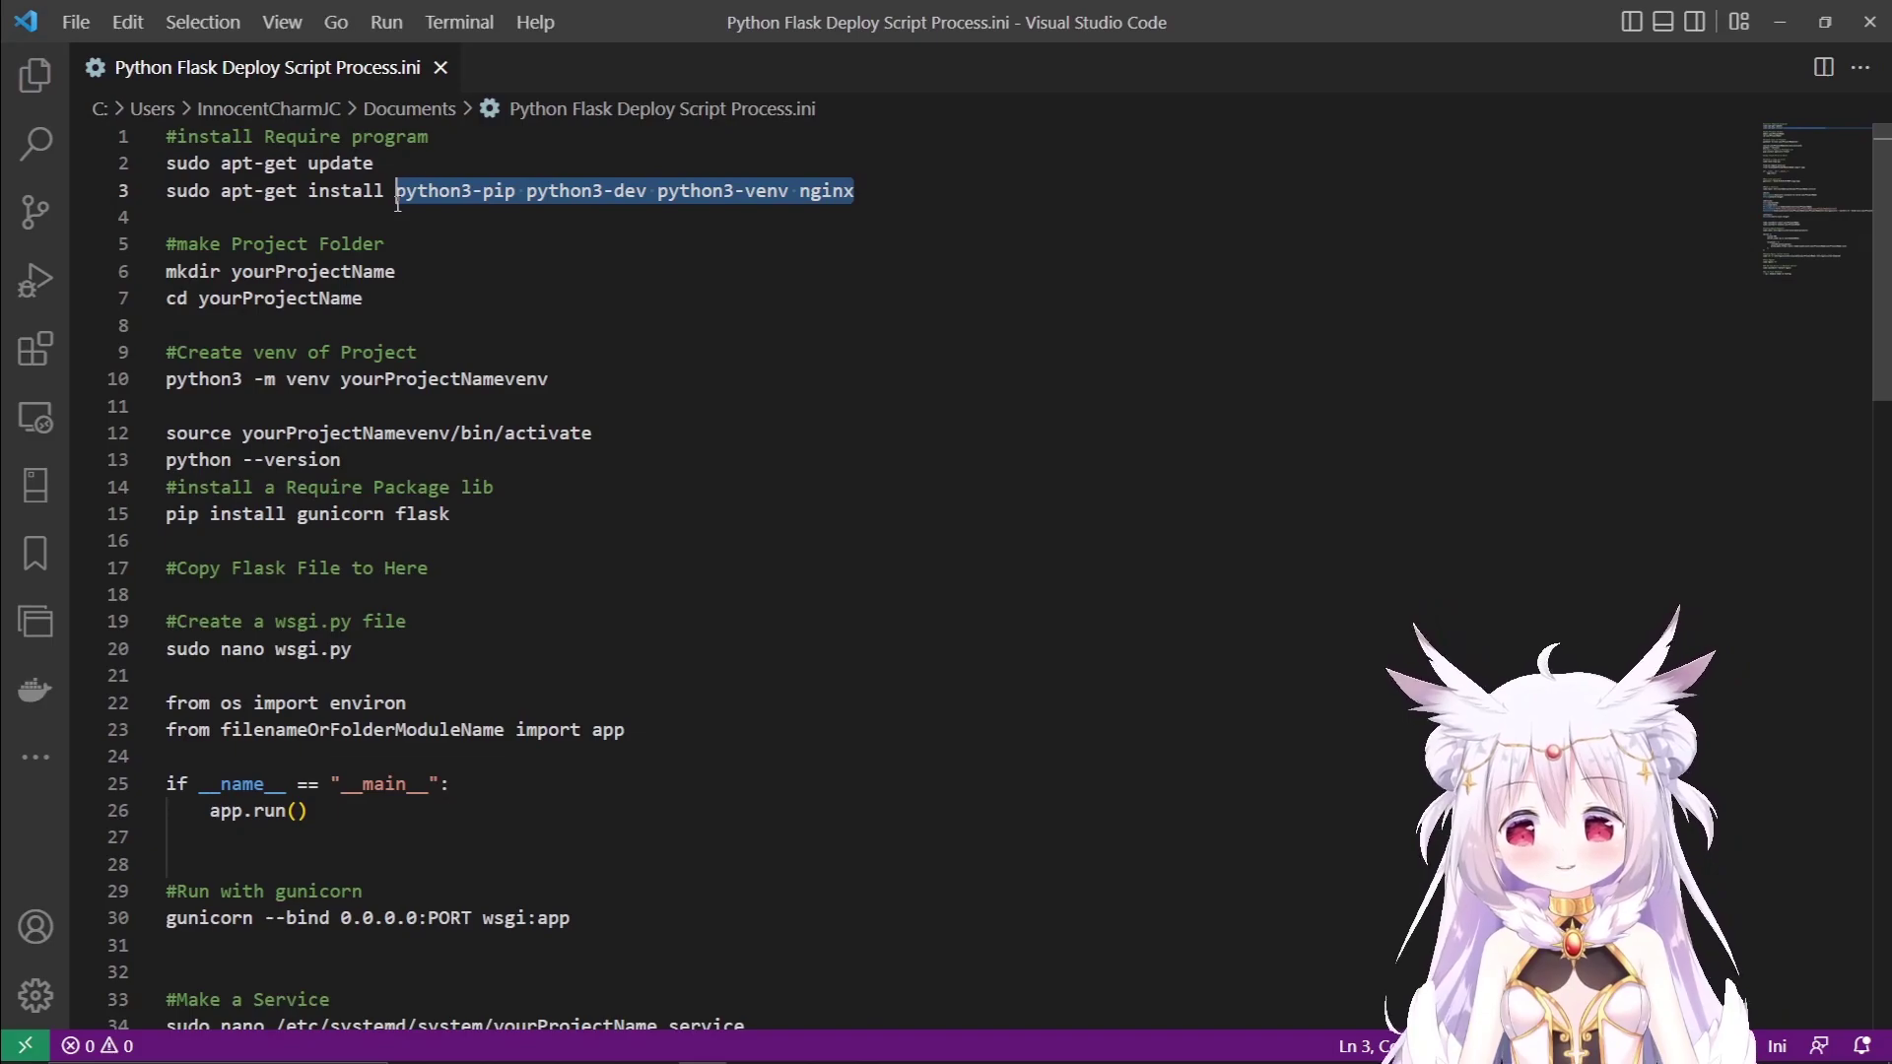
{"action": "left_click", "coordinate": [416, 193]}
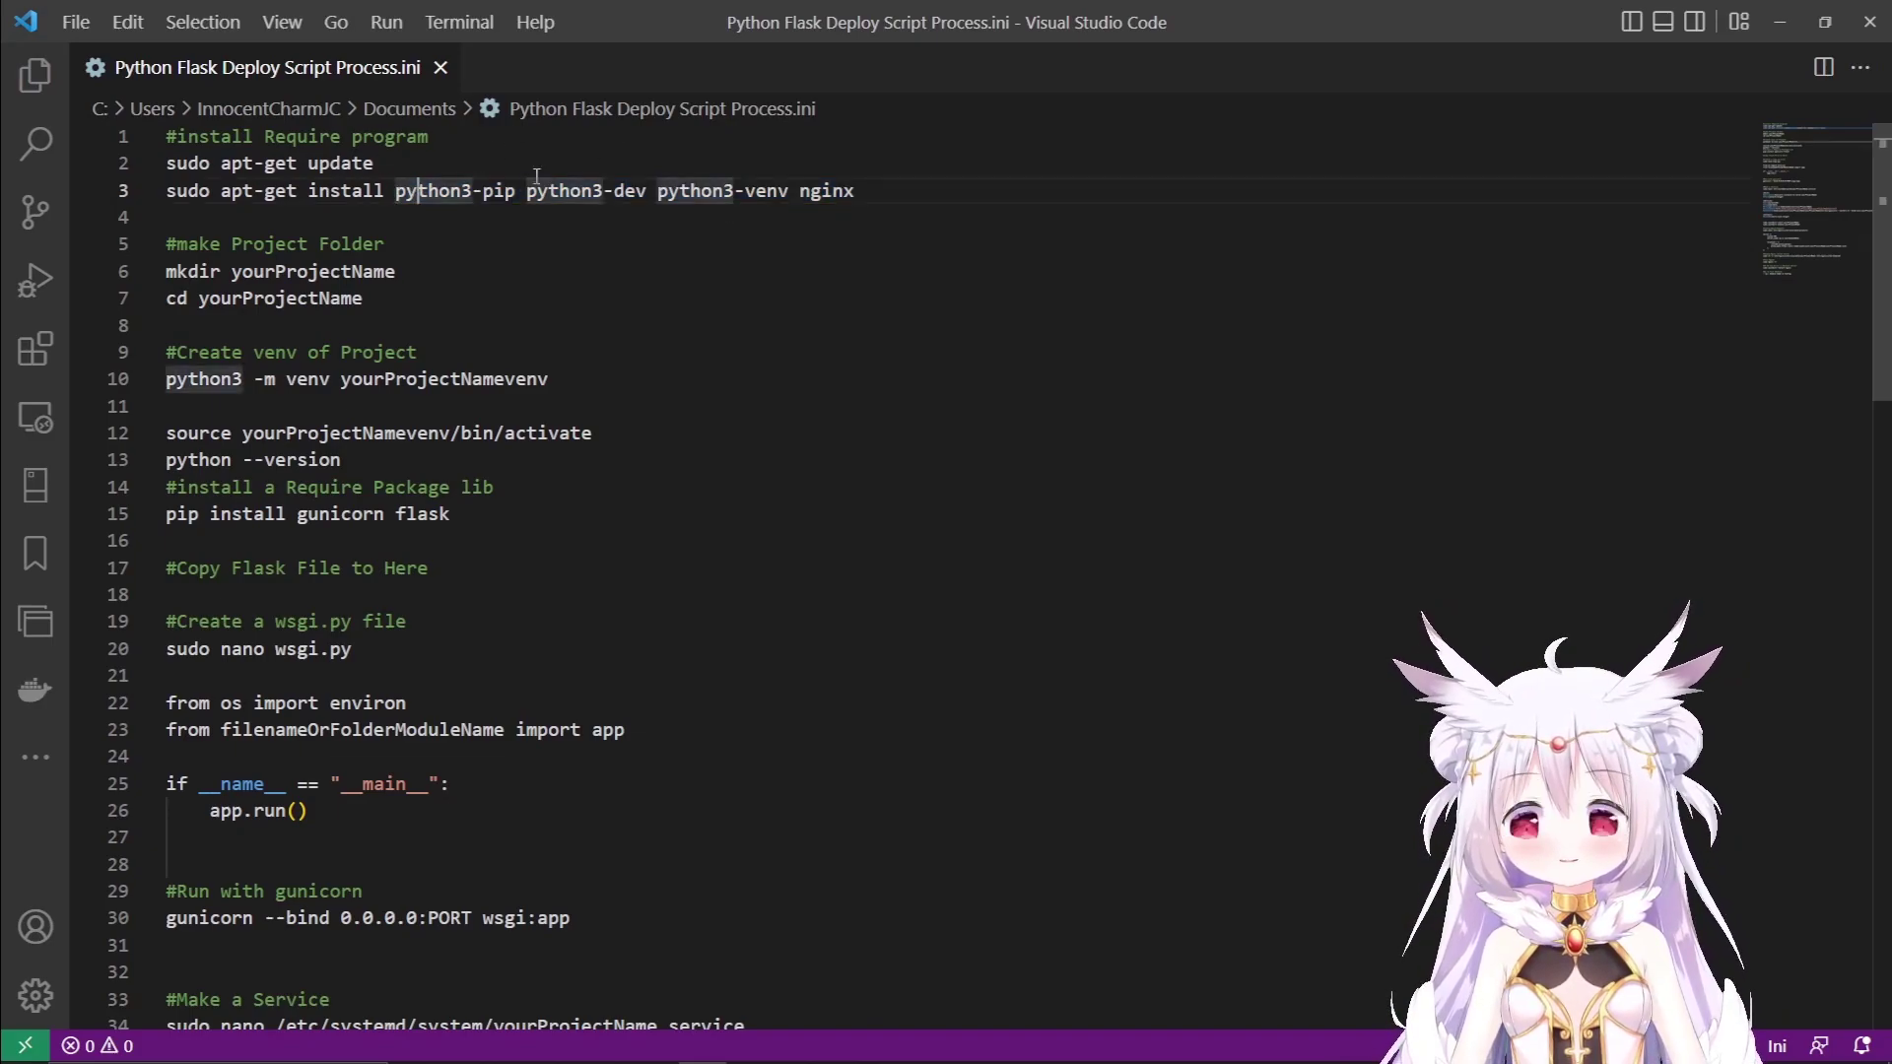